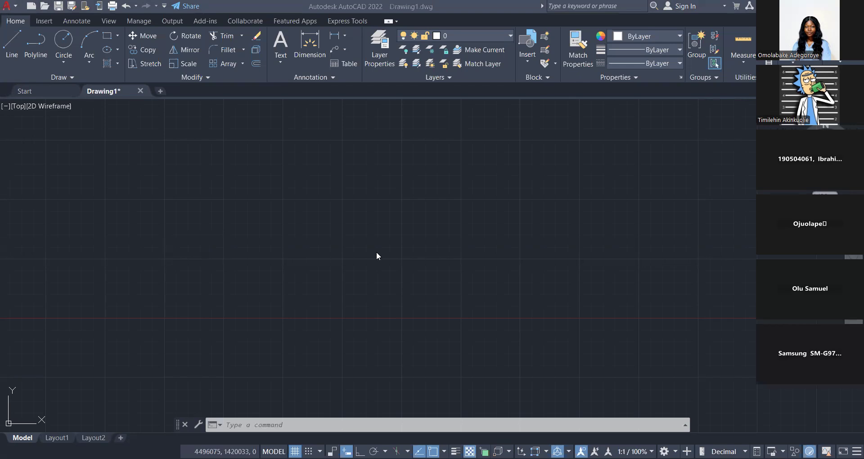
click(377, 252)
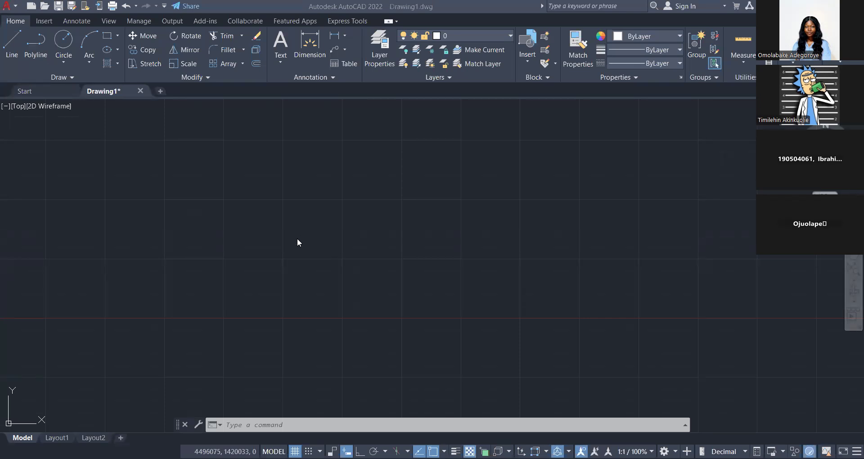
click(230, 269)
middle_drag(230, 271, 324, 275)
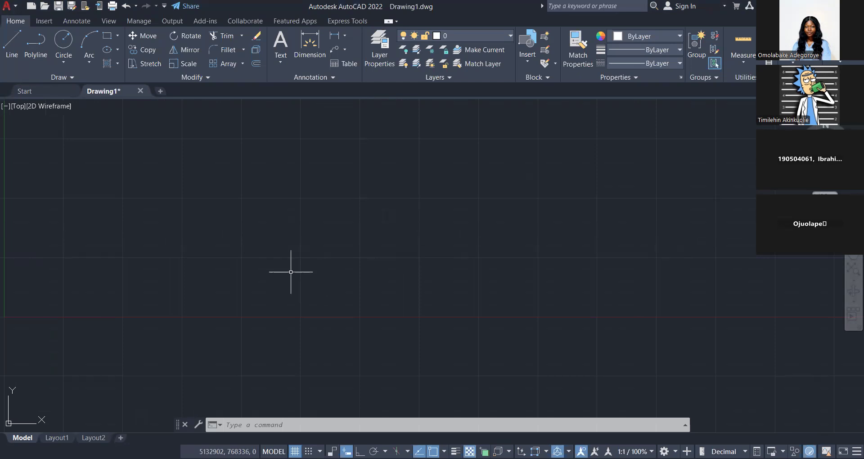
scroll(290, 270, up, 1)
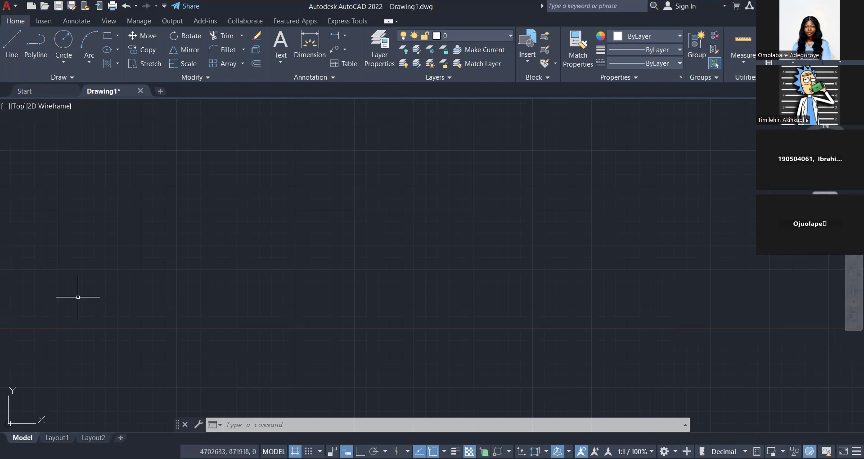
scroll(241, 276, down, 2)
scroll(246, 274, up, 2)
scroll(249, 272, down, 4)
scroll(250, 272, up, 5)
scroll(249, 272, down, 4)
scroll(249, 272, up, 3)
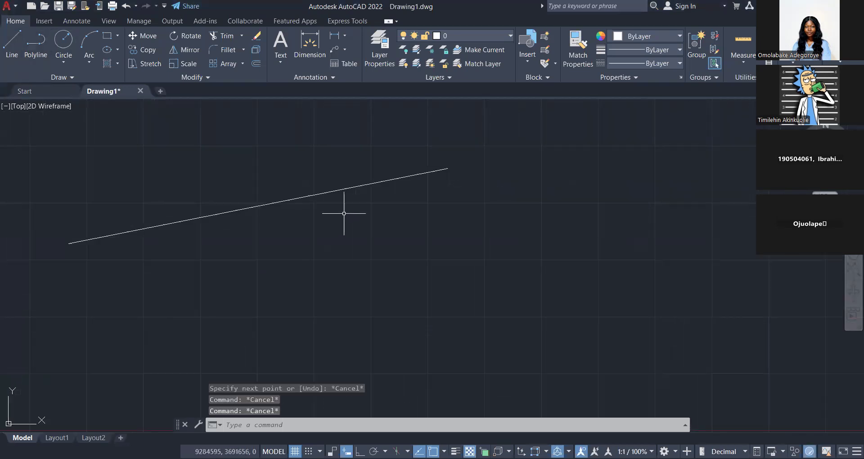
scroll(344, 210, down, 6)
scroll(344, 210, up, 6)
scroll(344, 210, down, 6)
scroll(344, 210, up, 2)
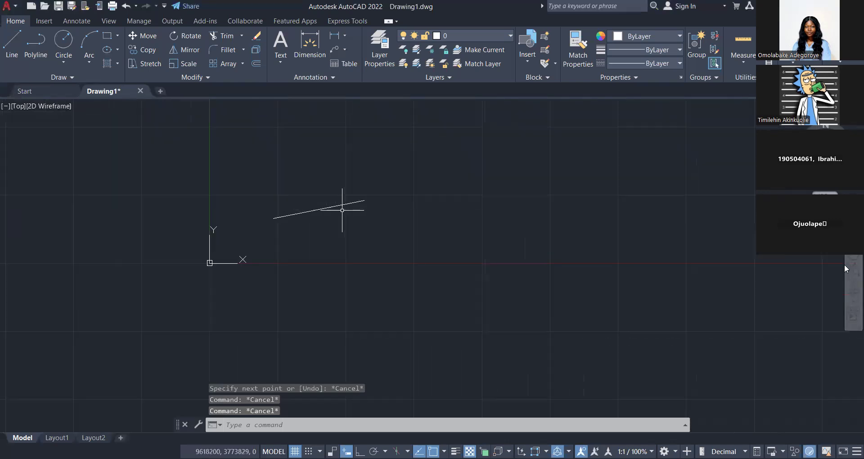
Erase the sloping white line near the origin.
middle_drag(211, 219, 99, 303)
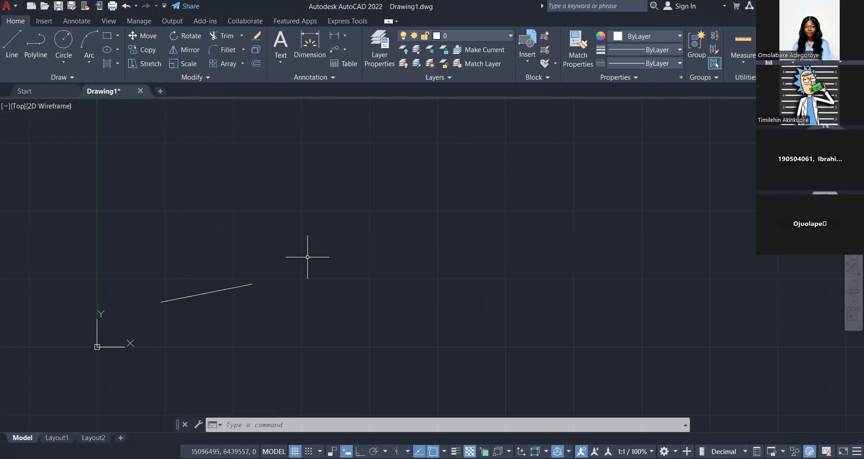
mouse_move(391, 271)
middle_down()
mouse_move(306, 288)
mouse_move(405, 272)
mouse_move(299, 290)
middle_up()
middle_drag(167, 311, 371, 281)
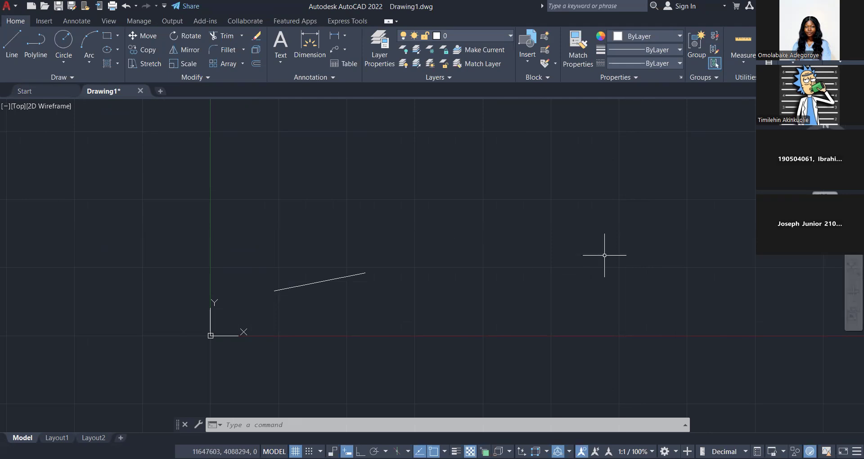
middle_drag(531, 289, 324, 315)
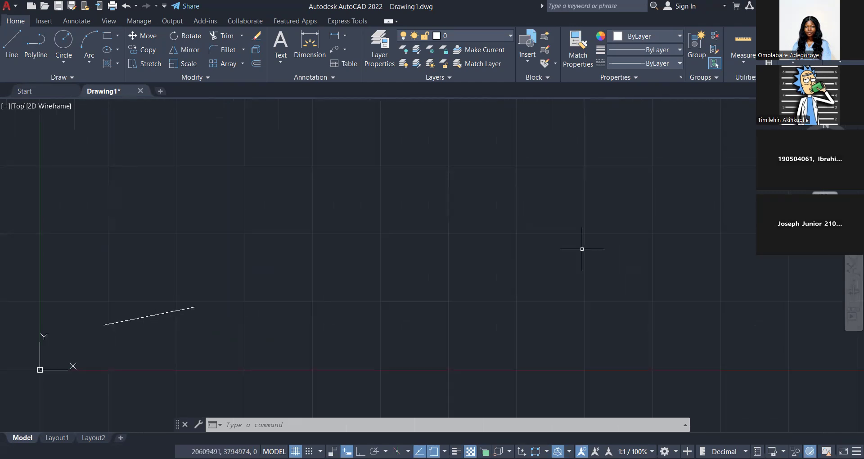
middle_drag(142, 217, 142, 230)
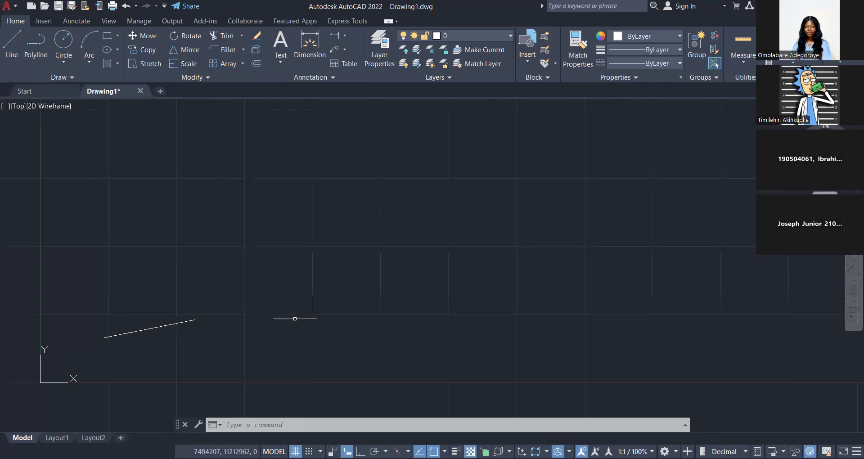
key(Delete)
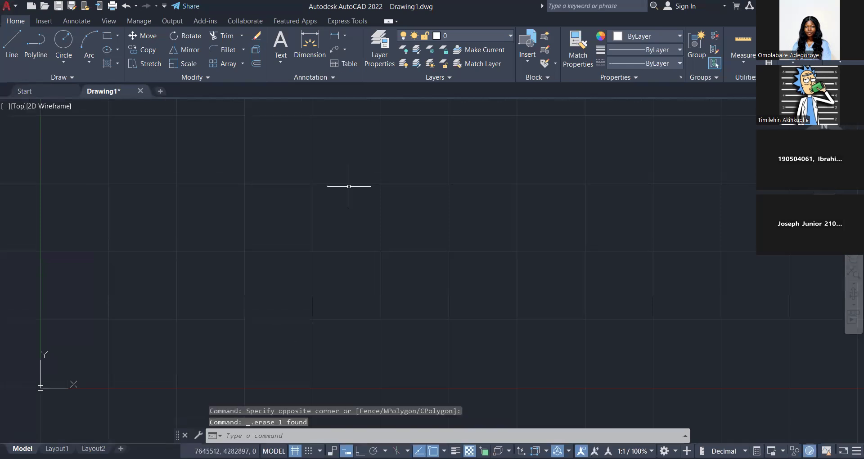
Make the wall layer current and draw two lines on it, one sloping and one vertical with Ortho mode on.
click(475, 35)
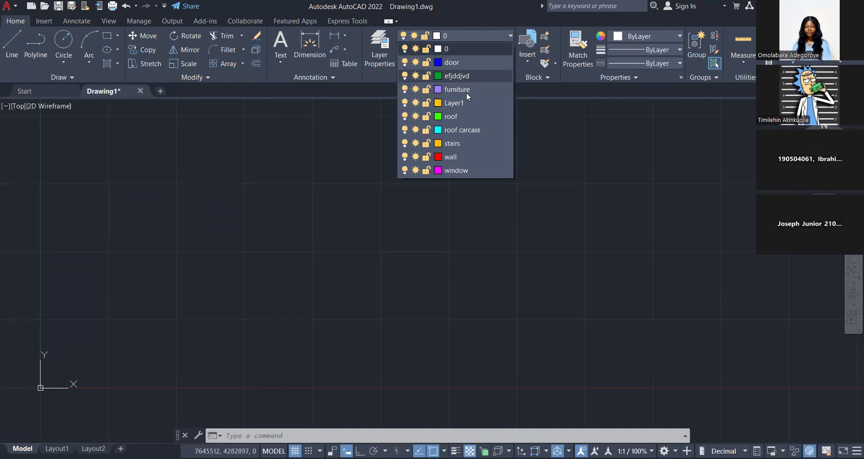
click(451, 156)
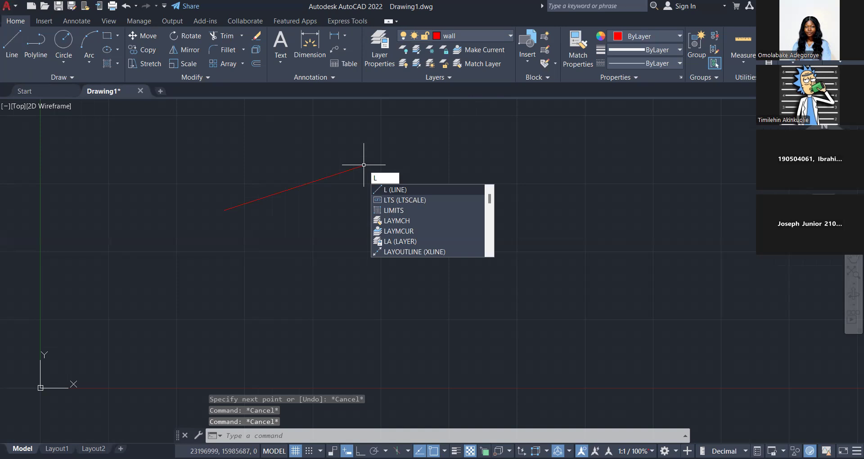
key(Return)
click(353, 223)
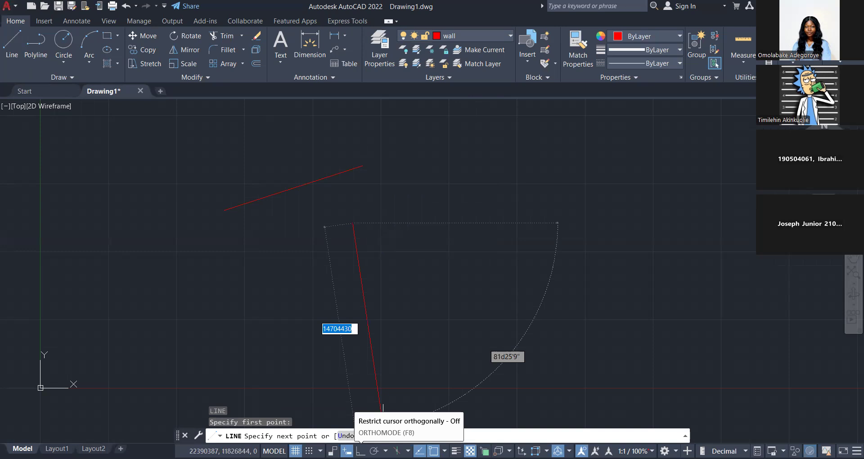
click(361, 451)
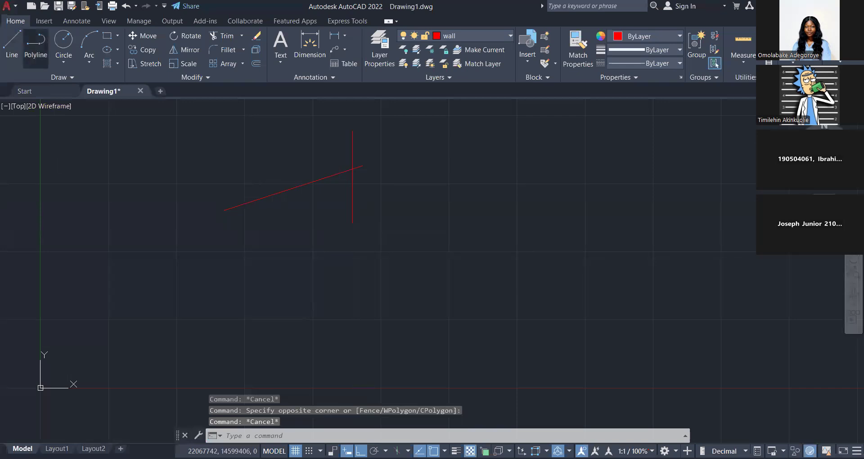
Draw a four-segment zigzag polyline below the two crossing lines and a chain of four separate line segments beside it.
click(35, 43)
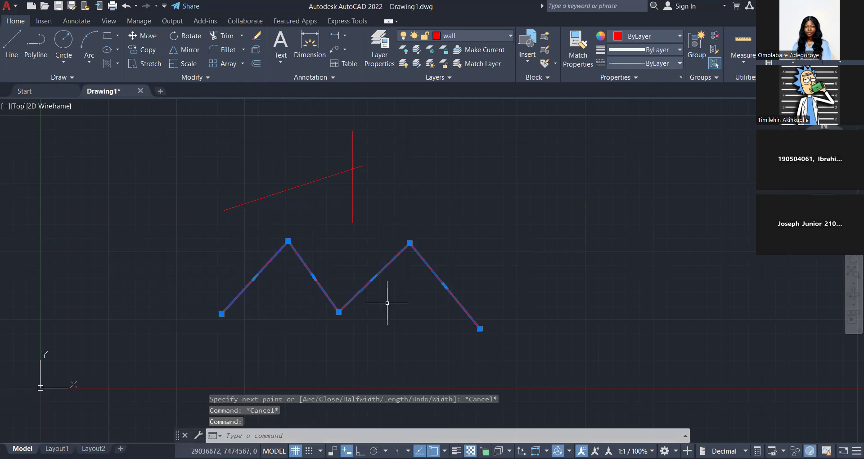
click(366, 170)
key(Escape)
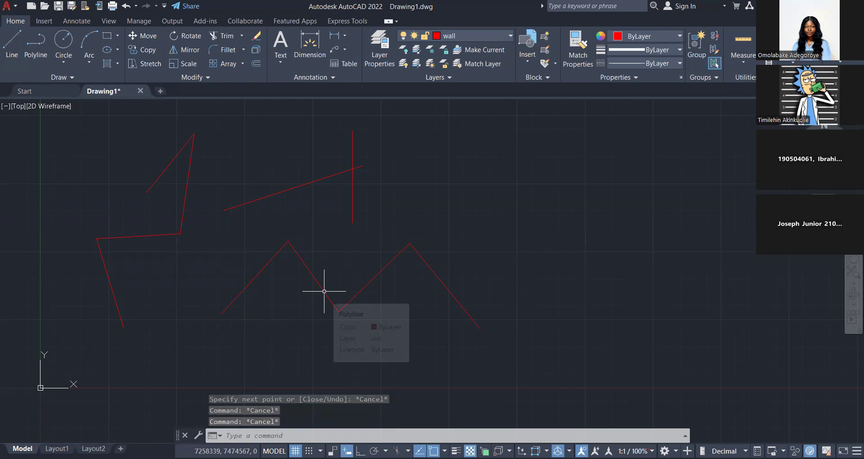
Select the two upper segments of the line chain individually to check how they are grouped, and clear the selection.
click(184, 202)
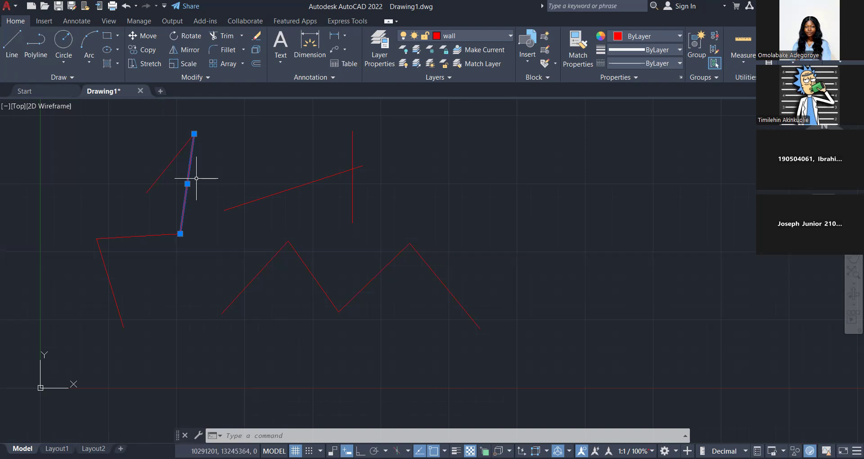
click(213, 147)
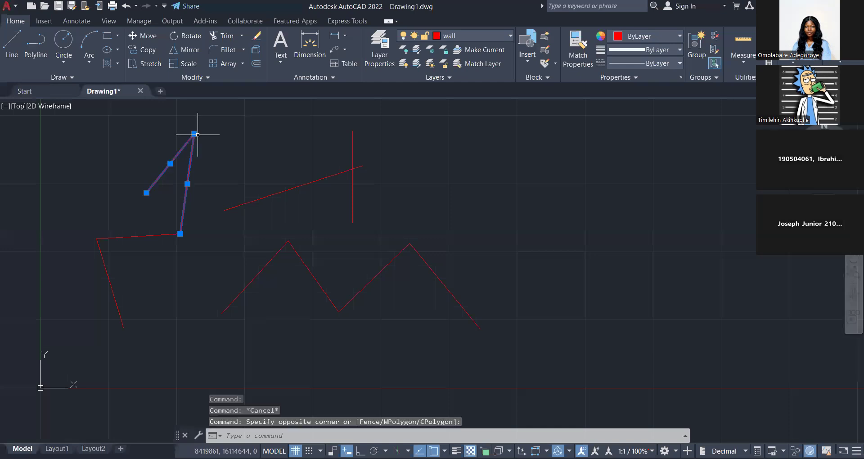
key(Escape)
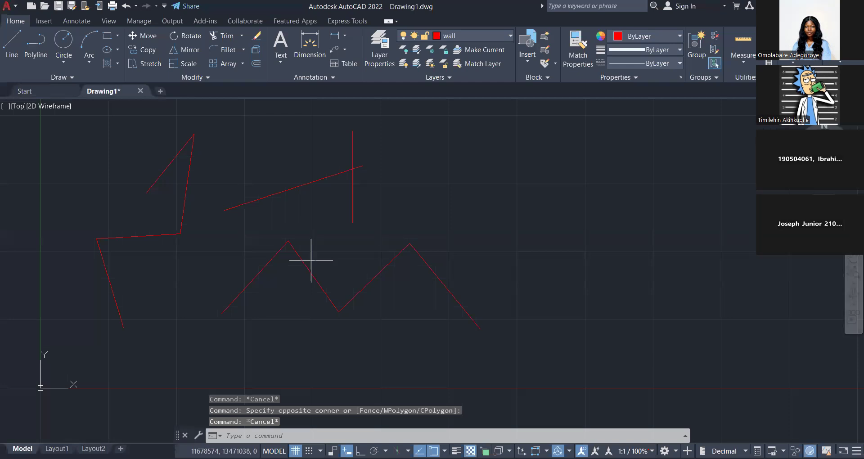
Explode the zigzag polyline into individual lines, test-select one of its segments and clear the selection.
drag(311, 260, 364, 270)
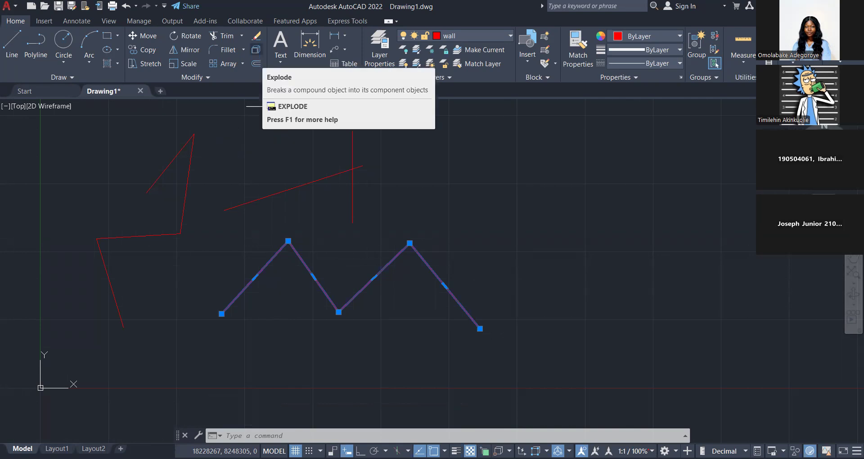
click(256, 51)
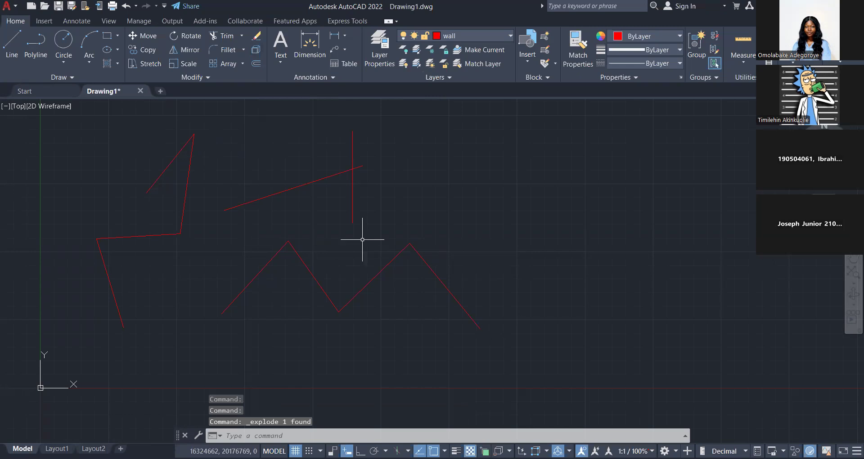
key(Escape)
click(363, 240)
key(Escape)
key(Escape)
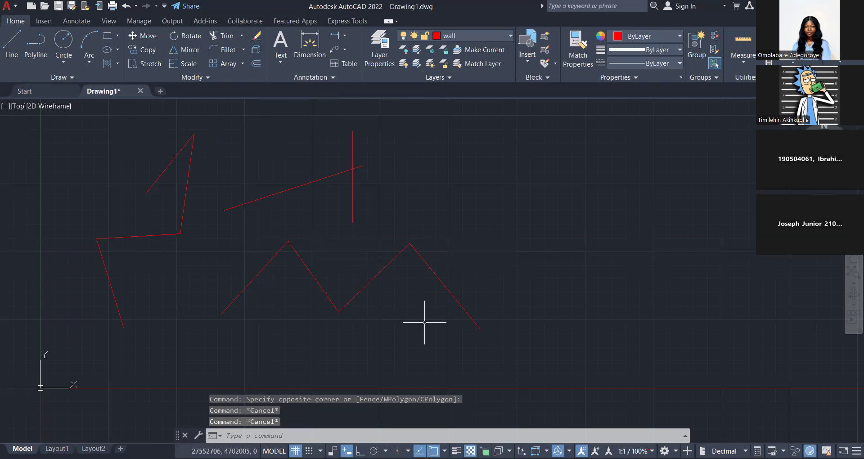
key(Escape)
Draw a closed six-segment polyline overlapping the end of the zigzag and explode it into separate lines.
click(36, 43)
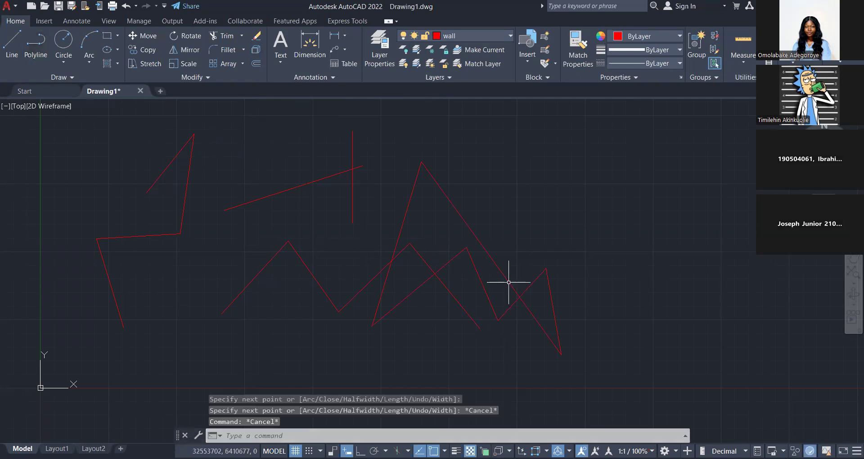
click(509, 283)
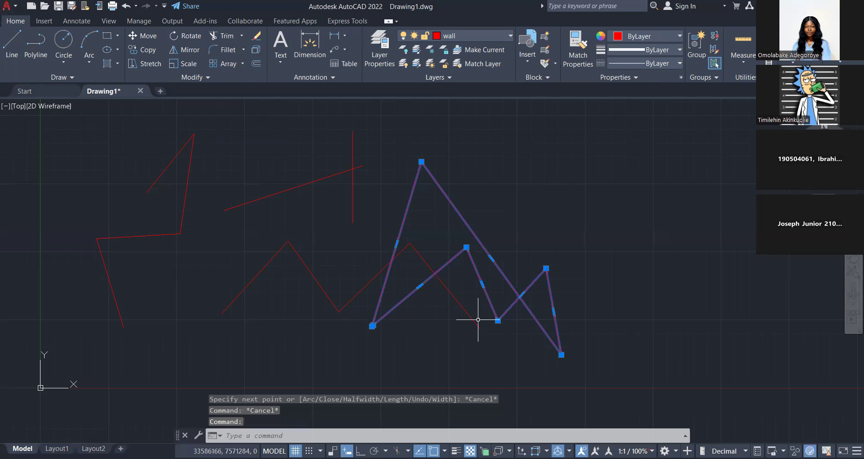
text(EX)
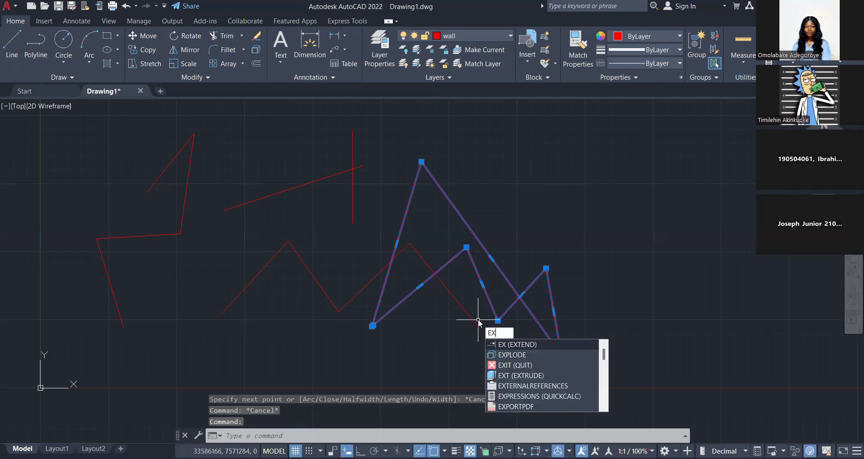
text(p)
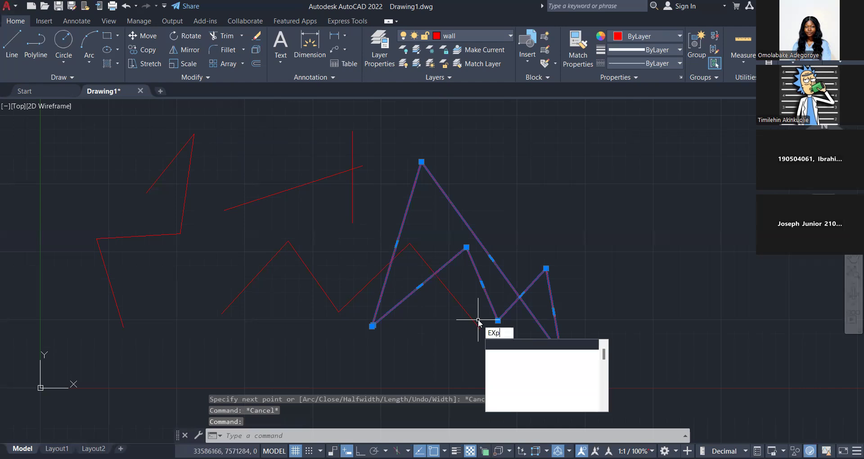
text(LODE)
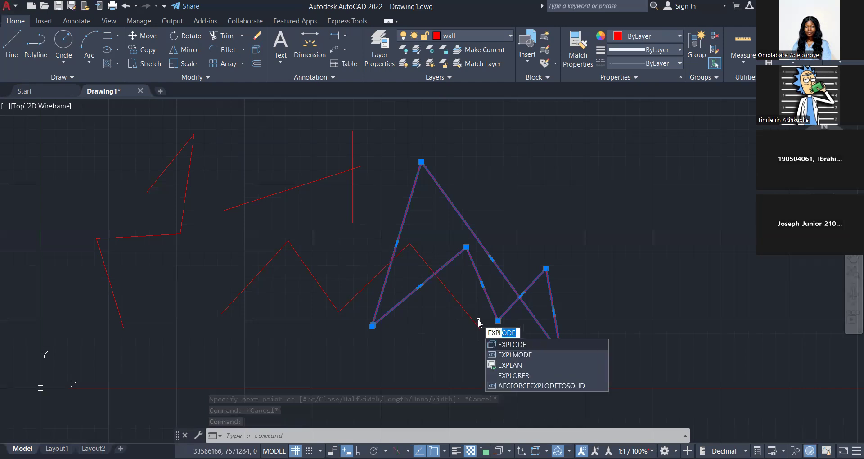
key(Return)
Select one long segment of the exploded closed shape to check that it is separate, and clear the selection.
click(515, 274)
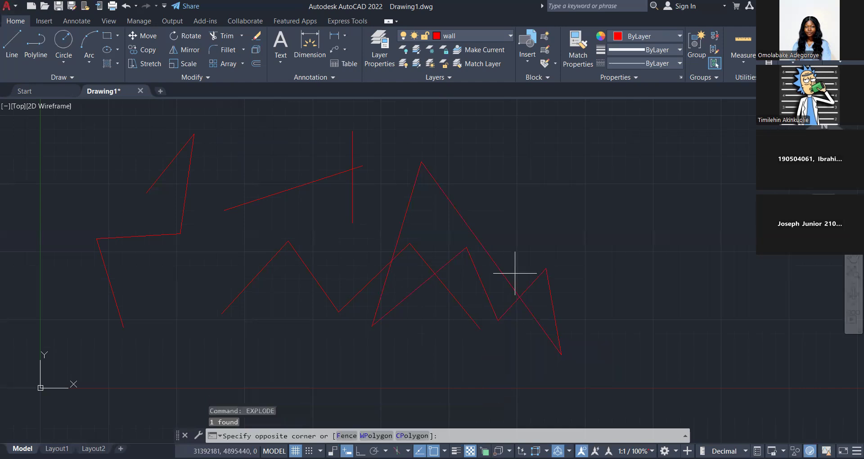
click(496, 273)
scroll(274, 291, down, 6)
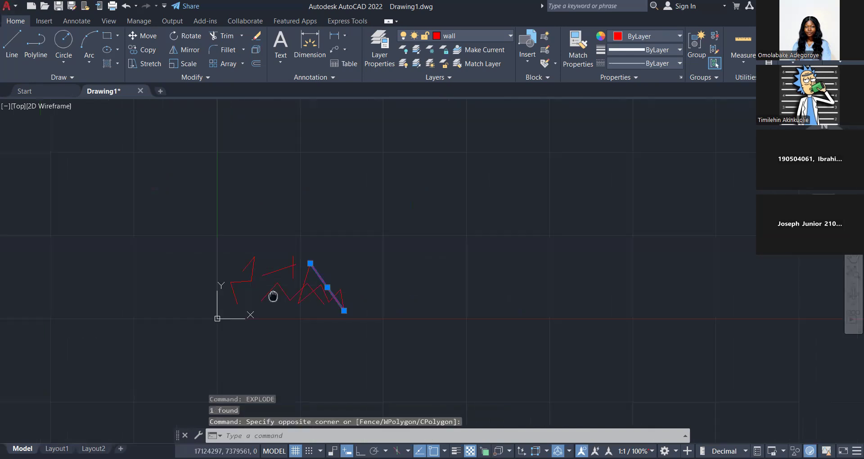
key(Escape)
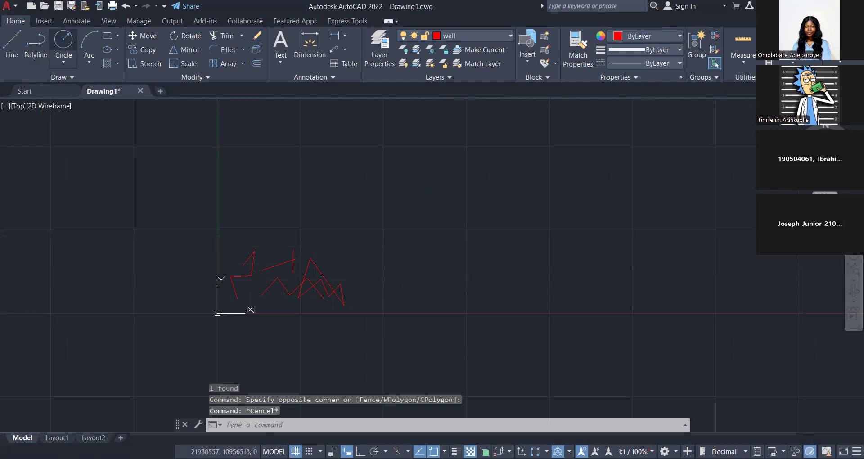
Draw a circle with a radius of about 13.8 million units above the line sketches and a three-point arc above it.
click(64, 40)
click(284, 283)
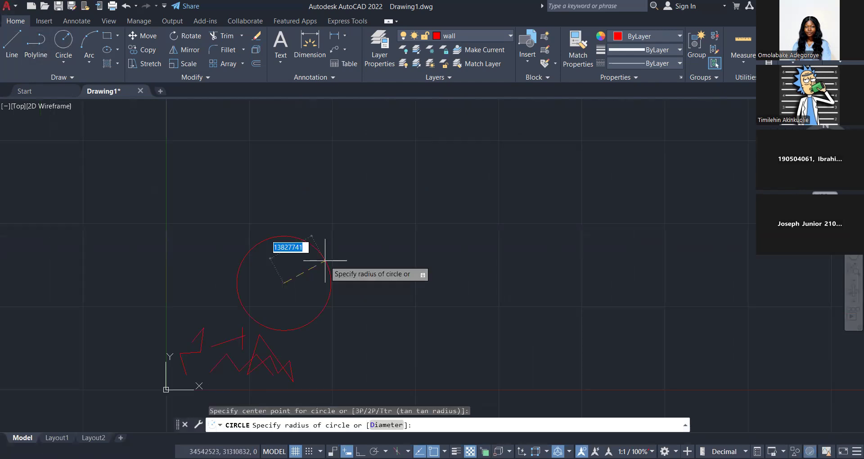
click(325, 260)
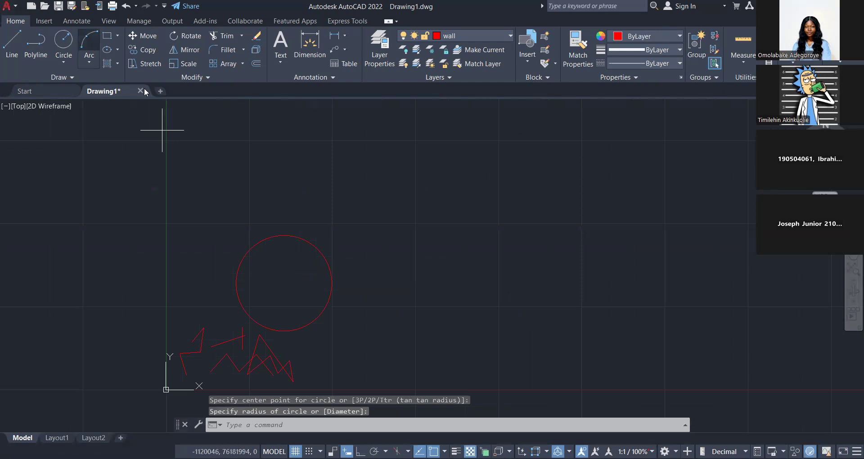
click(92, 63)
key(Escape)
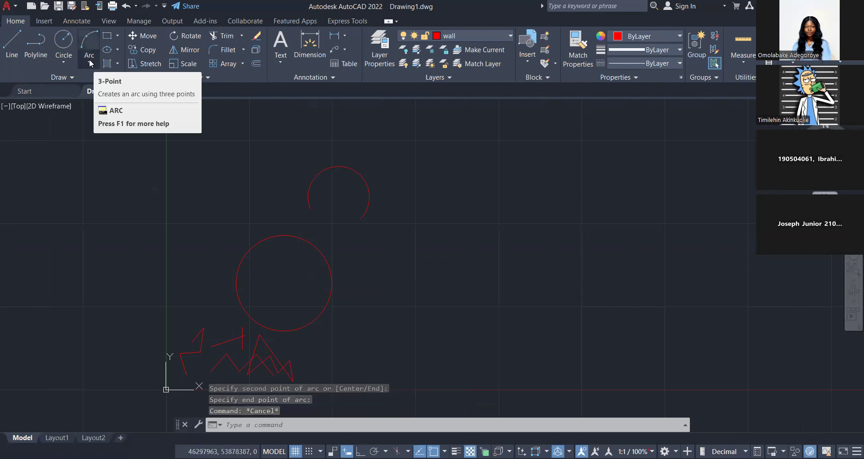
Draw a Start, Center, End arc in the empty area beside the circle, placing the center 900 units from the start point.
click(91, 63)
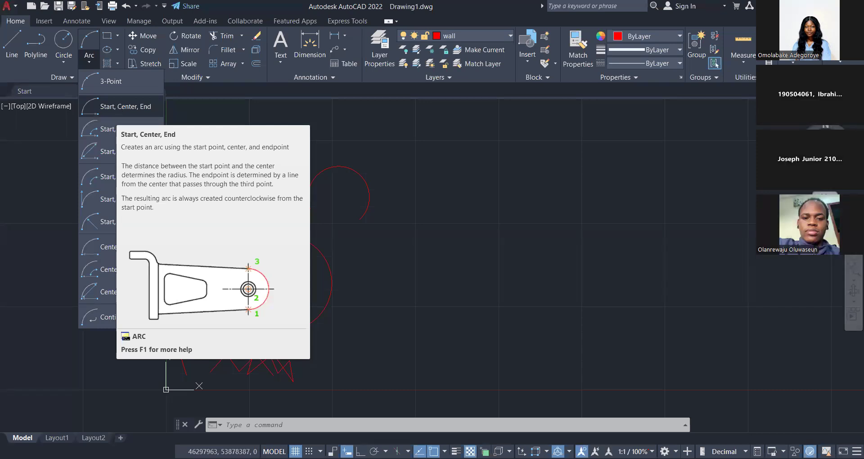
click(122, 106)
click(425, 297)
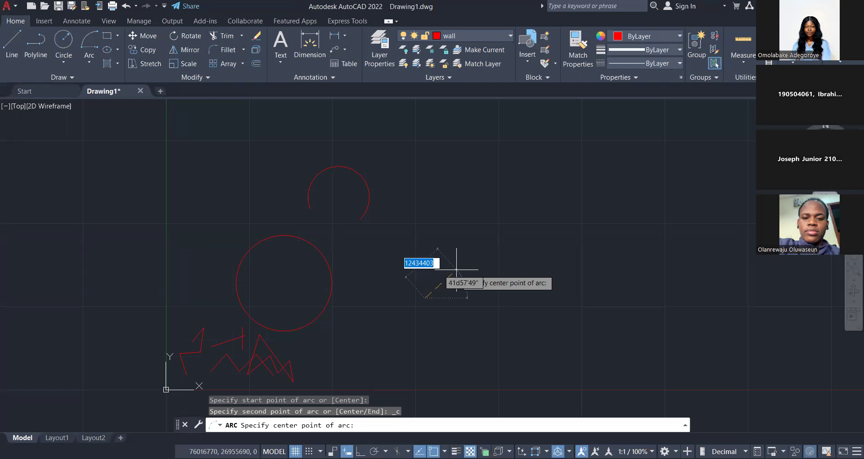
text(900)
key(Return)
Draw a second, larger Start, Center, End arc below the 900-unit arc.
click(90, 63)
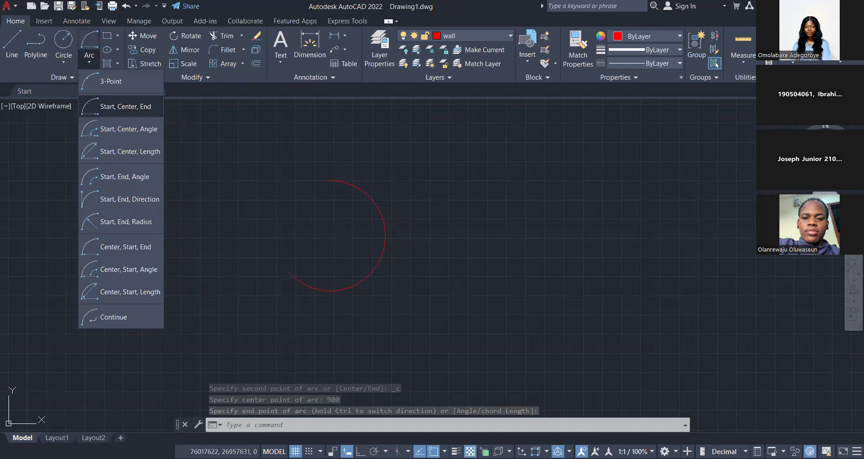
click(125, 107)
scroll(176, 210, down, 2)
click(327, 294)
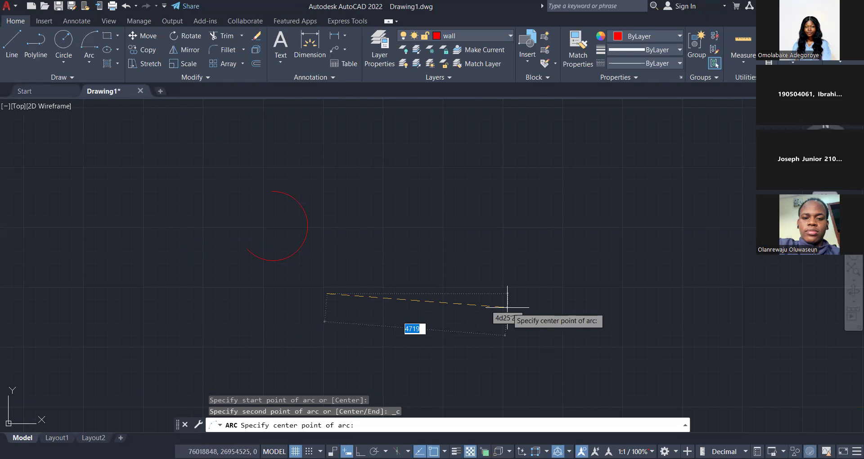
key(Escape)
key(Escape)
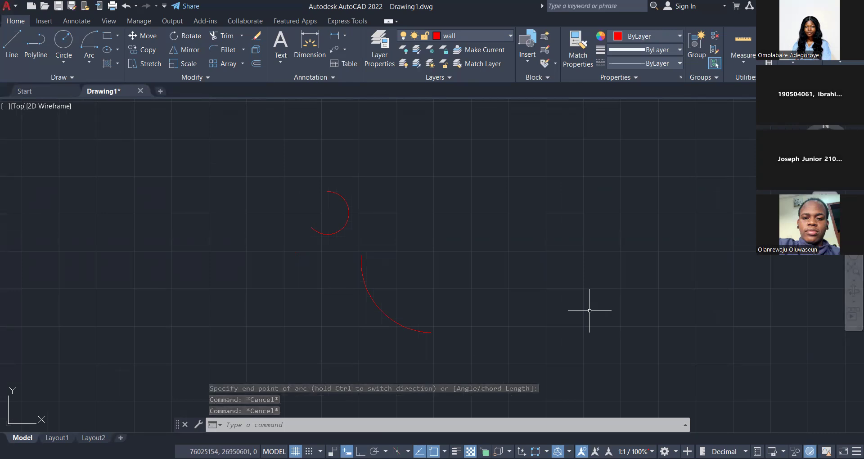
Draw a Start, Center, Angle arc beside the other two, with the center 1500 units from the start and a 90-degree included angle.
click(90, 62)
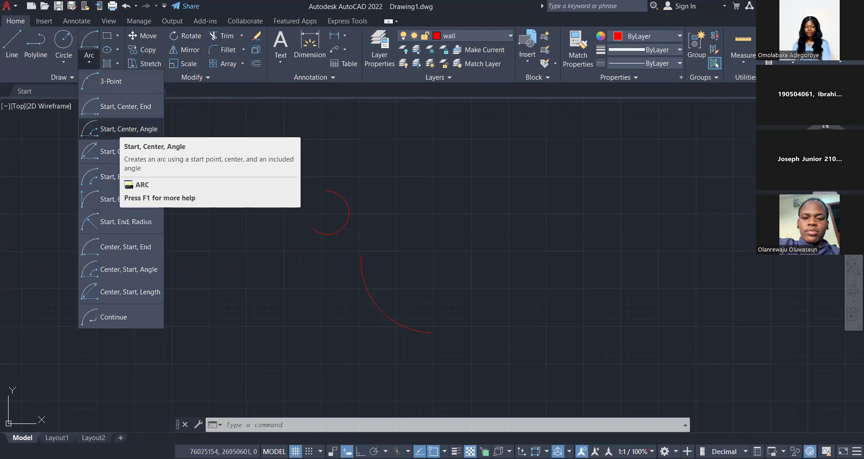
click(122, 129)
click(153, 243)
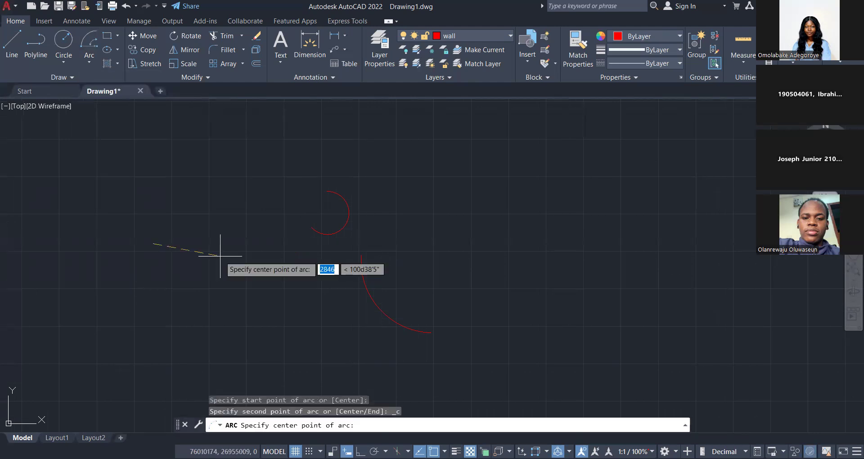
text(1500)
key(Return)
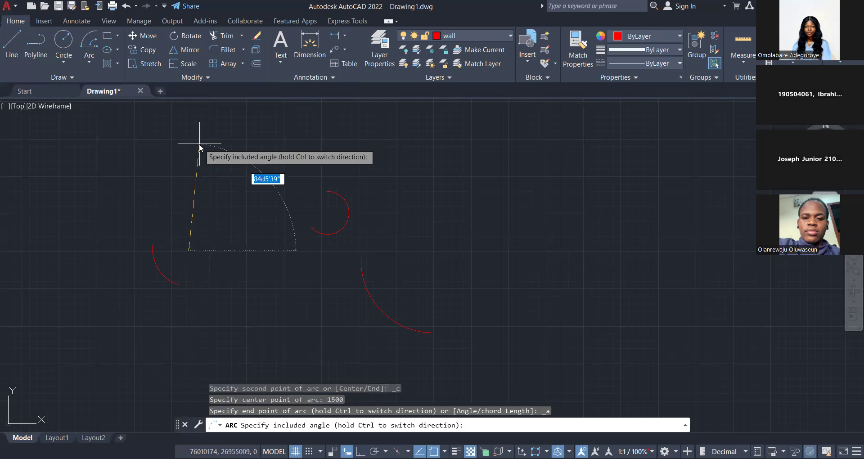
text(90)
key(Return)
Try a line from the center of the 90-degree arc to its lower end and erase it.
scroll(135, 289, up, 4)
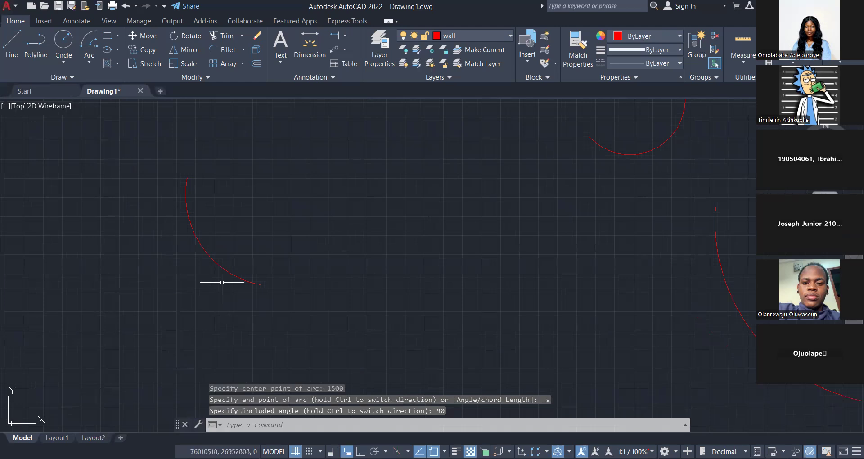
text(l)
key(Return)
click(277, 194)
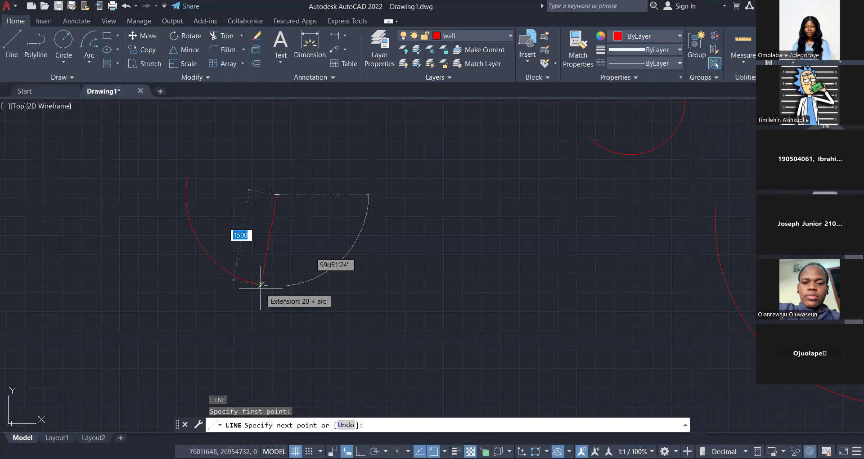
click(260, 288)
scroll(276, 203, up, 2)
key(Escape)
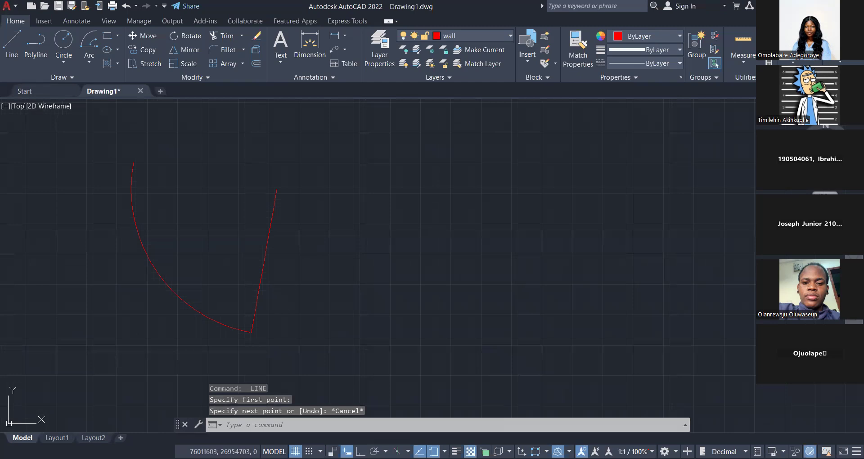
key(Delete)
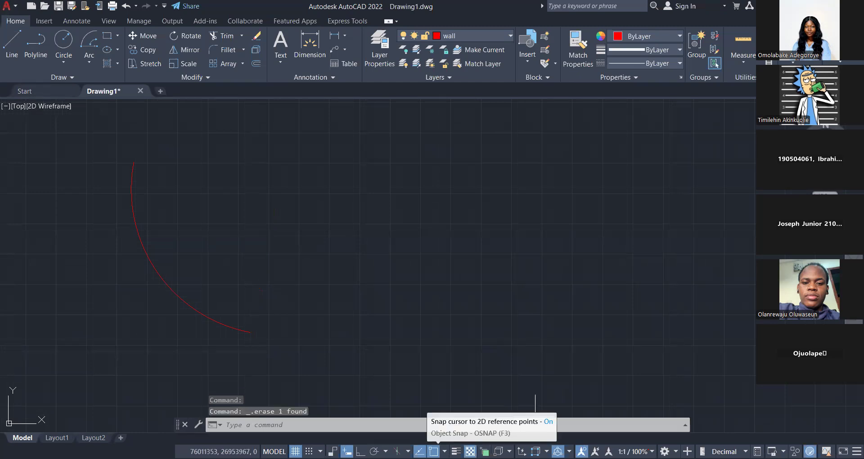
Turn on the Endpoint object snap and start a line.
click(445, 452)
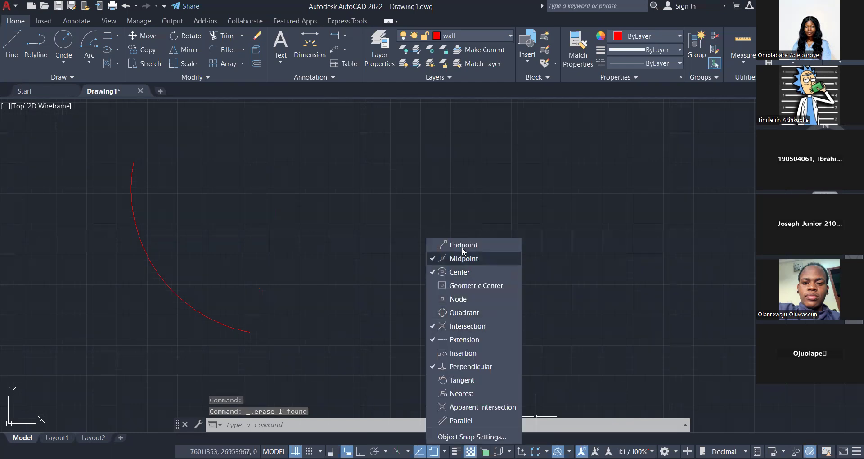
click(462, 244)
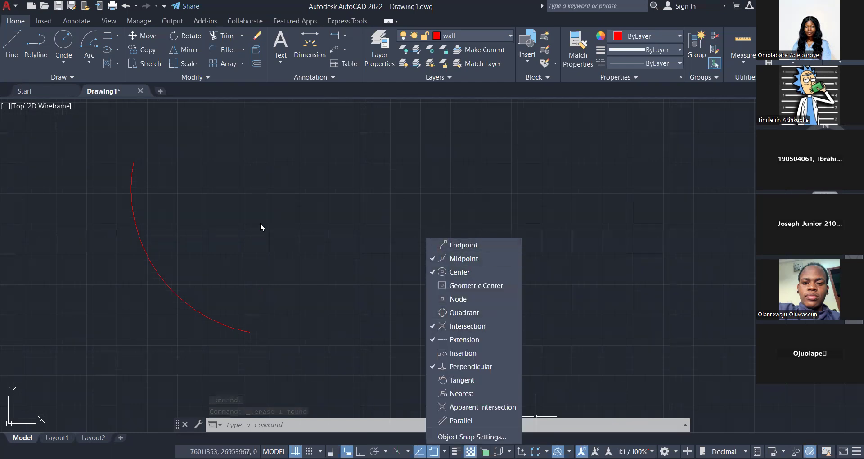
click(260, 225)
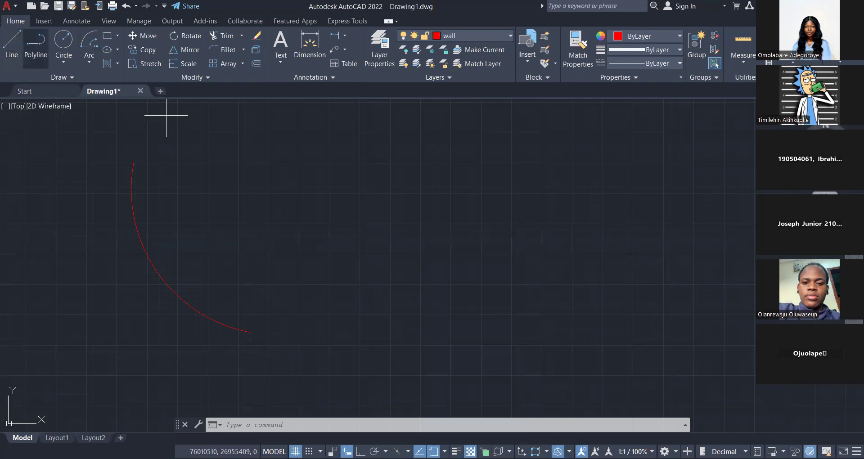
click(11, 45)
click(445, 452)
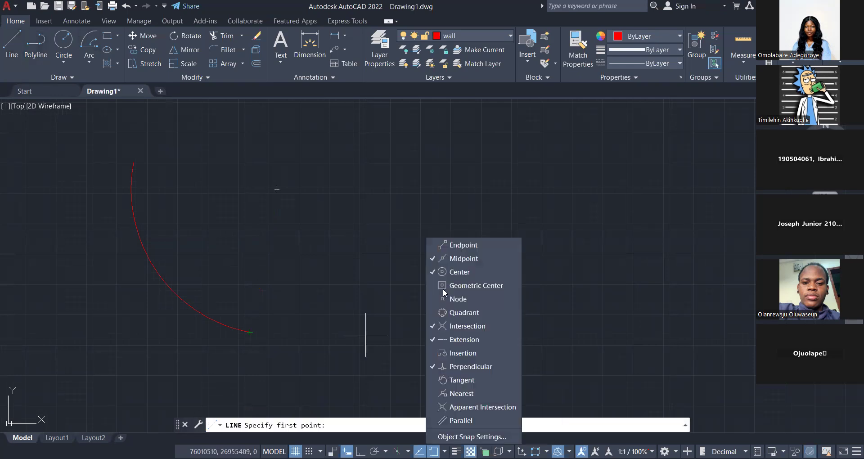
click(455, 245)
Draw two connected lines from the arc's lower endpoint to its center and on to its upper endpoint, closing the sector.
click(249, 332)
click(277, 189)
click(134, 162)
key(Escape)
key(Escape)
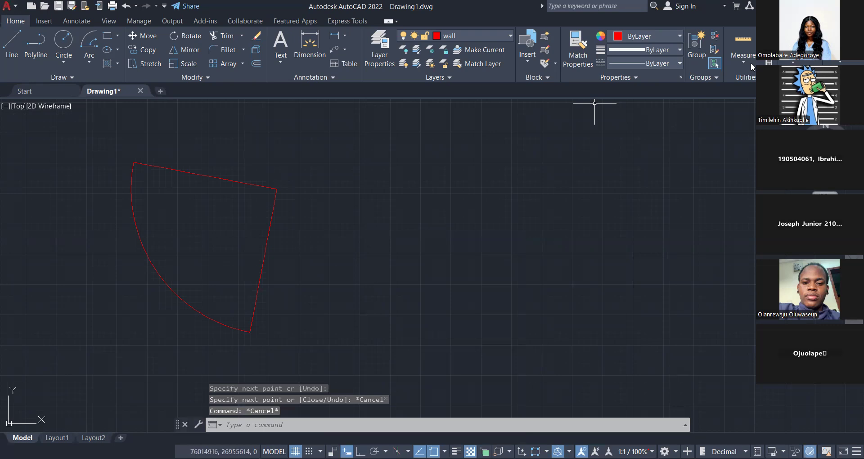
Measure the angle between the two straight sides of the sector and leave the measuring command.
click(743, 61)
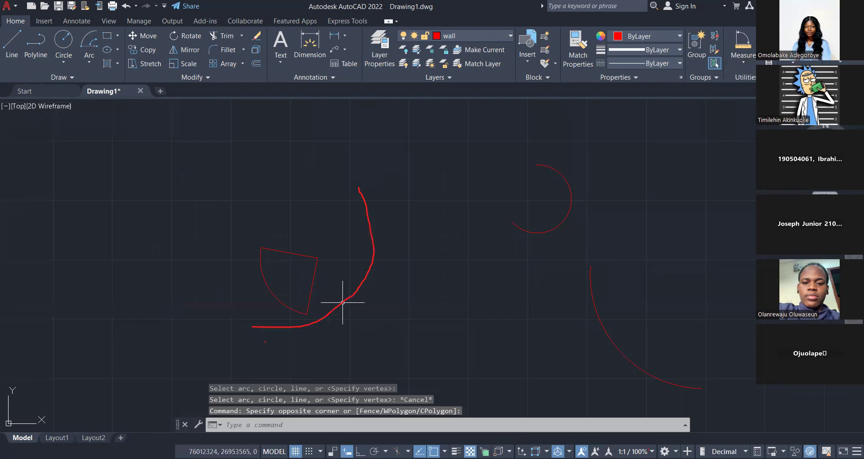
scroll(342, 303, down, 6)
scroll(343, 303, up, 2)
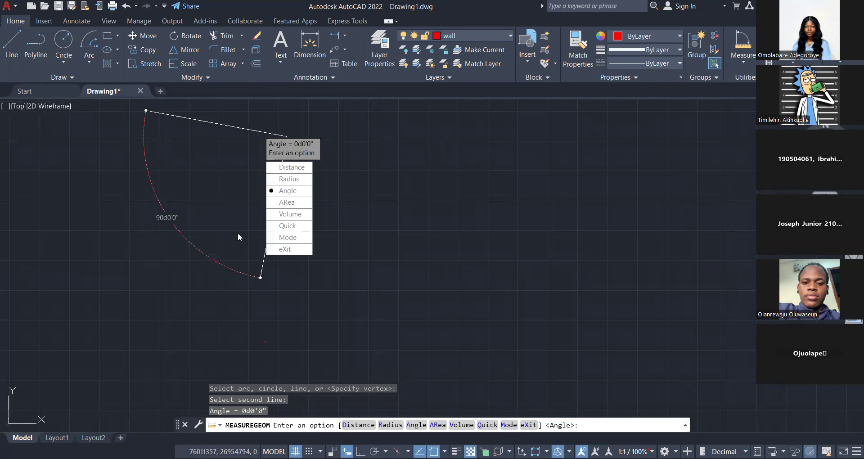
click(89, 63)
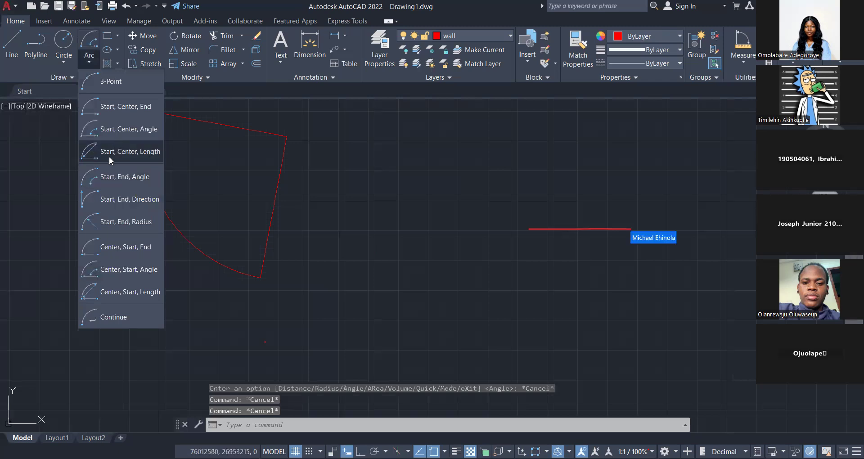
click(44, 214)
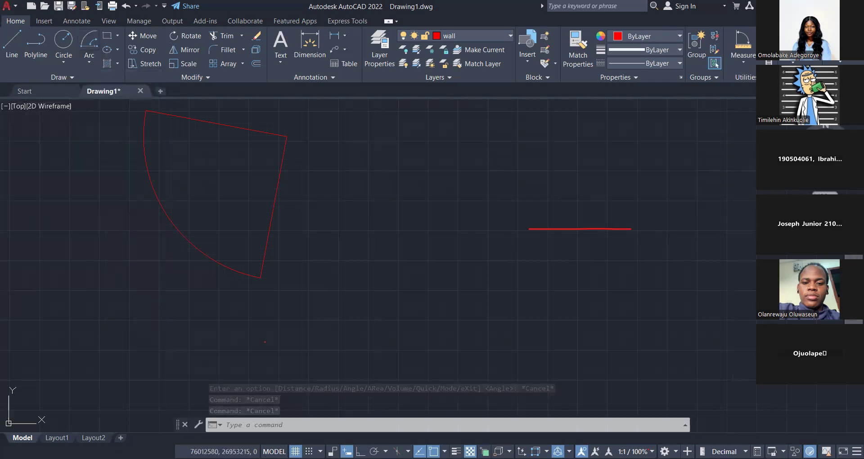
Draw a rectangle 1500 units wide and 2000 units high in the space between the sector and the first Start, Center, End arc.
click(107, 37)
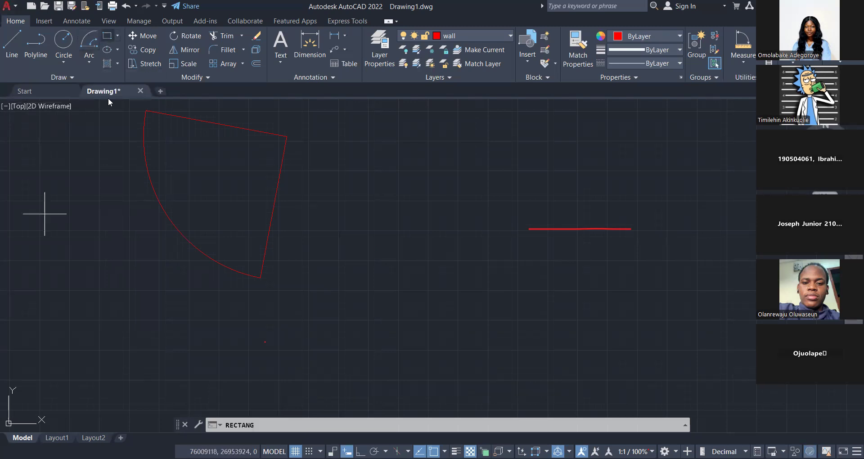
click(118, 36)
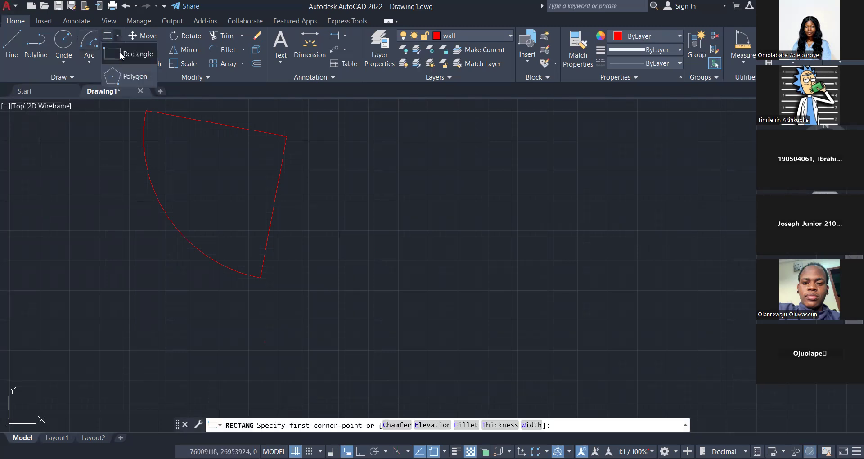
click(125, 55)
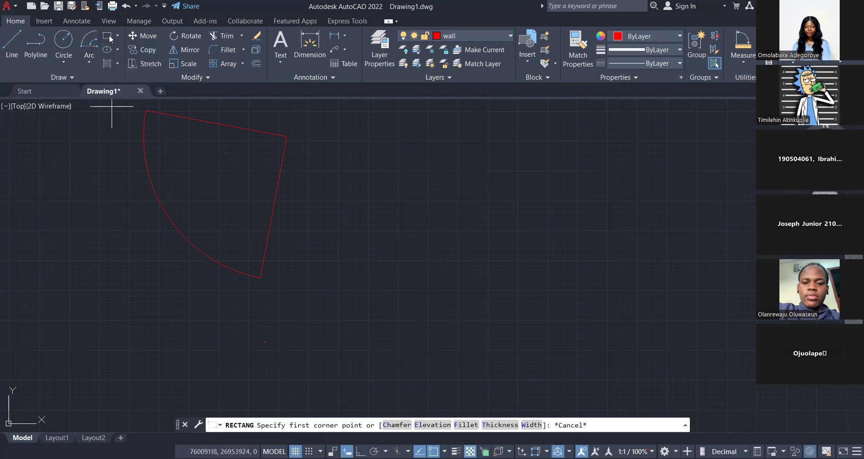
middle_drag(112, 106, 108, 117)
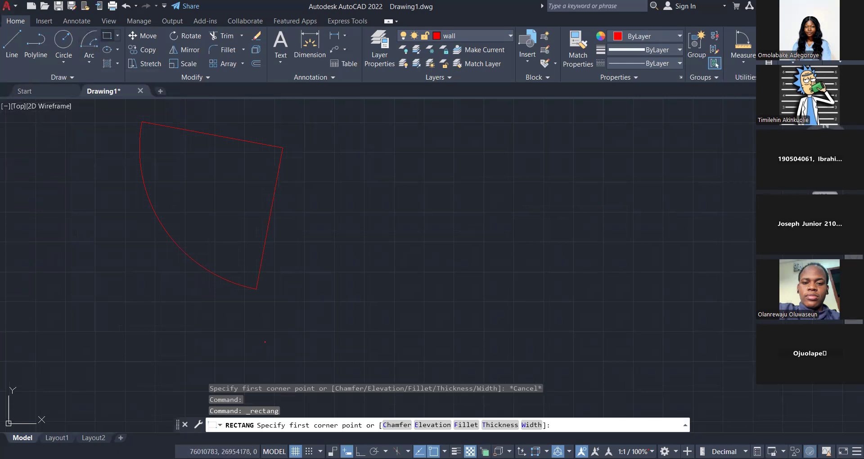
middle_drag(338, 127, 217, 230)
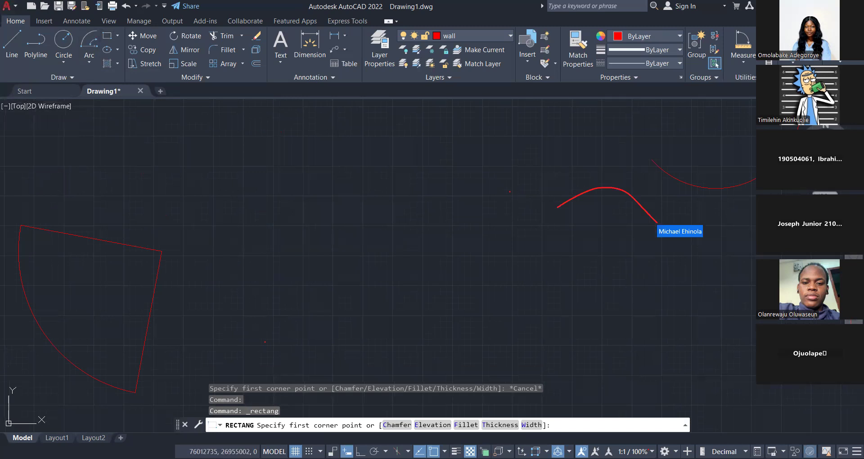
middle_drag(278, 270, 275, 338)
click(212, 296)
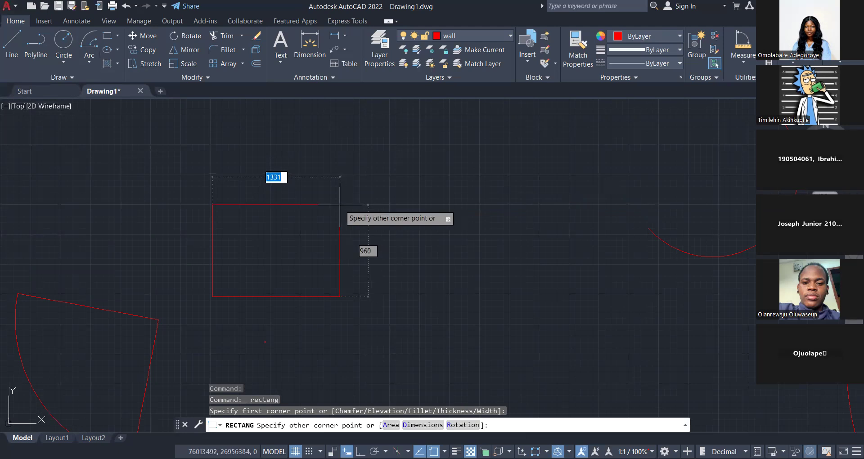
text(1500)
key(Tab)
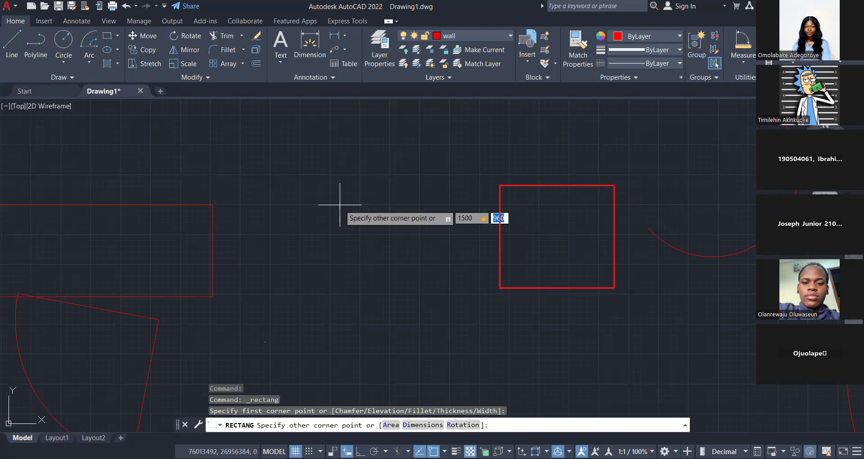
text(200)
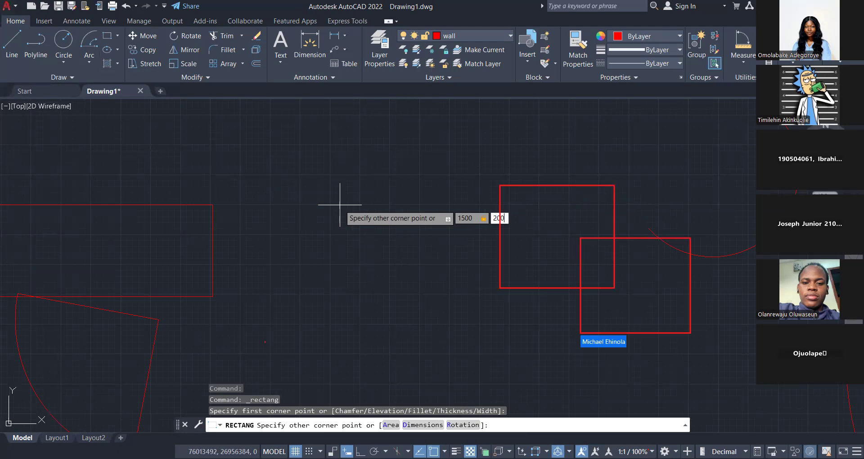
text(0)
key(Return)
scroll(339, 205, down, 3)
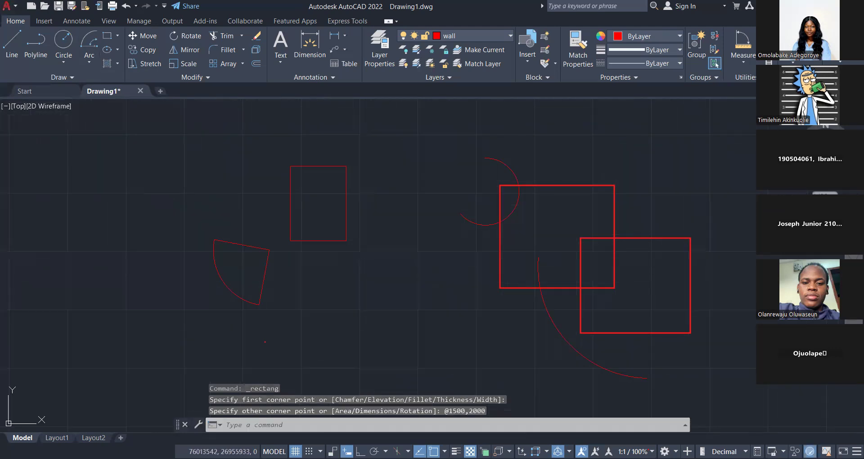
key(Escape)
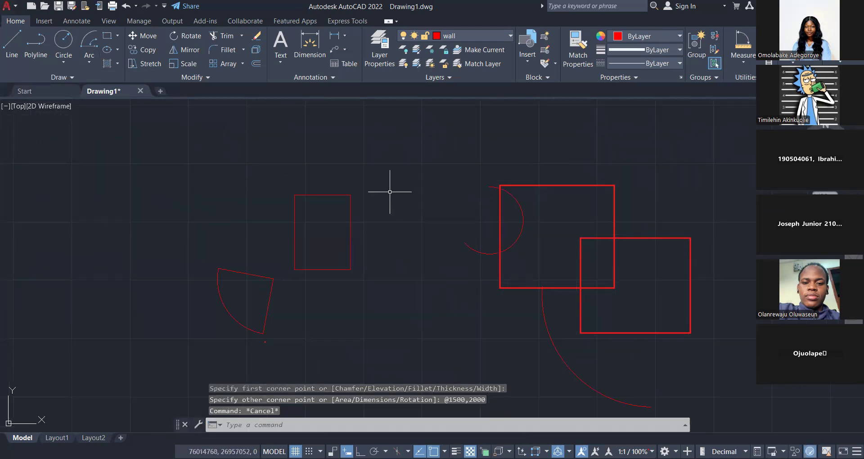
key(Escape)
Draw an eight-sided polygon inscribed in a circle of radius 2000 in the empty space above the rectangle and the arc.
scroll(344, 241, up, 2)
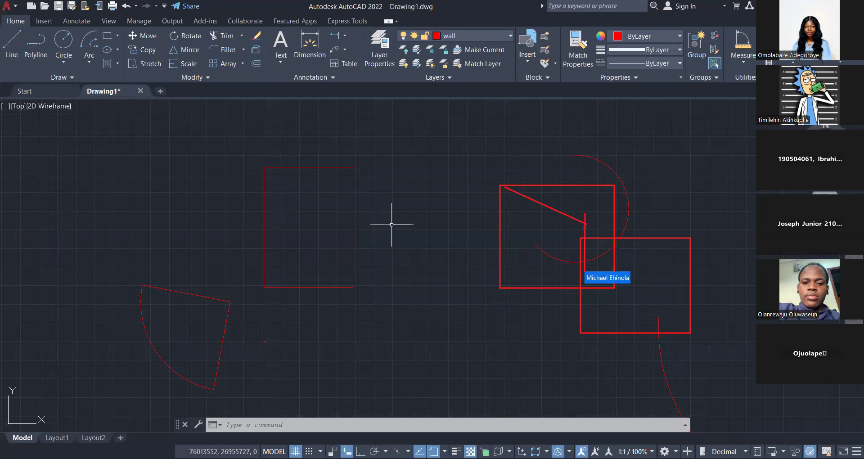
click(118, 37)
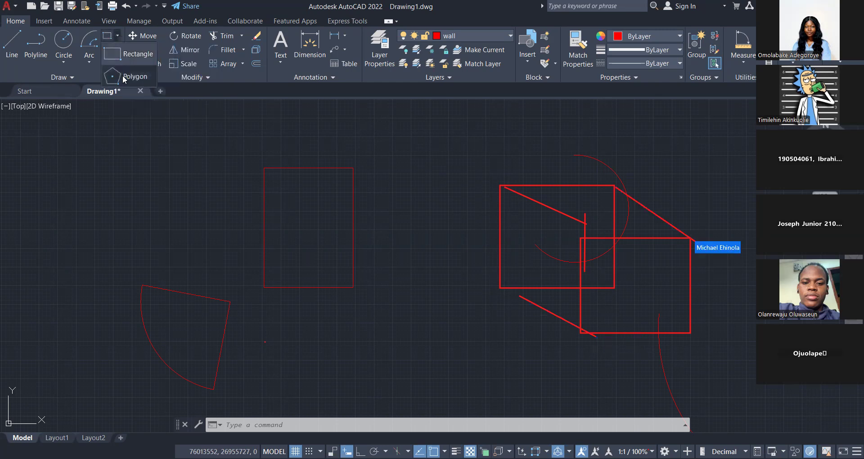
click(124, 79)
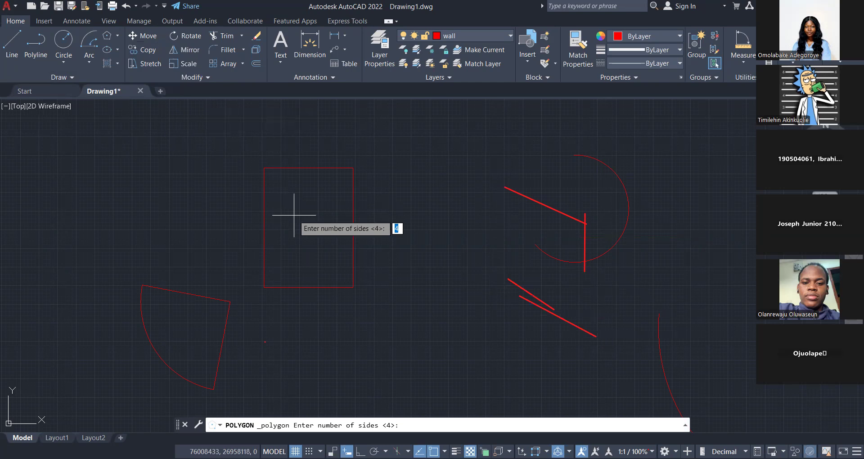
text(8)
key(Return)
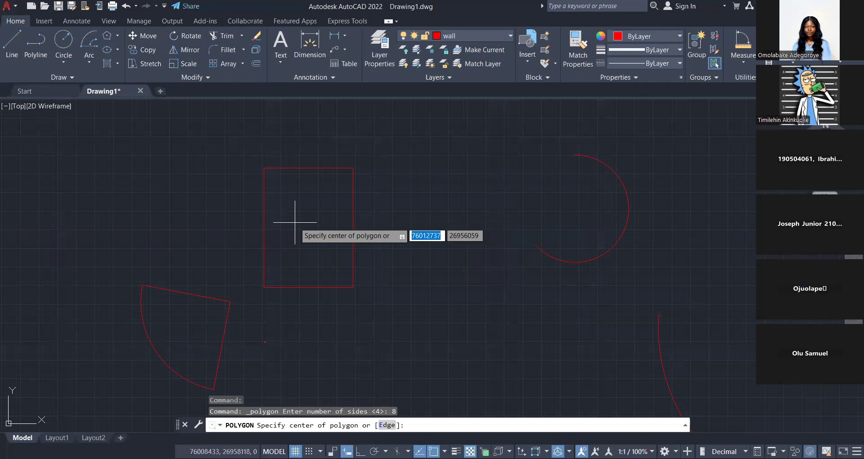
scroll(202, 312, down, 5)
click(306, 198)
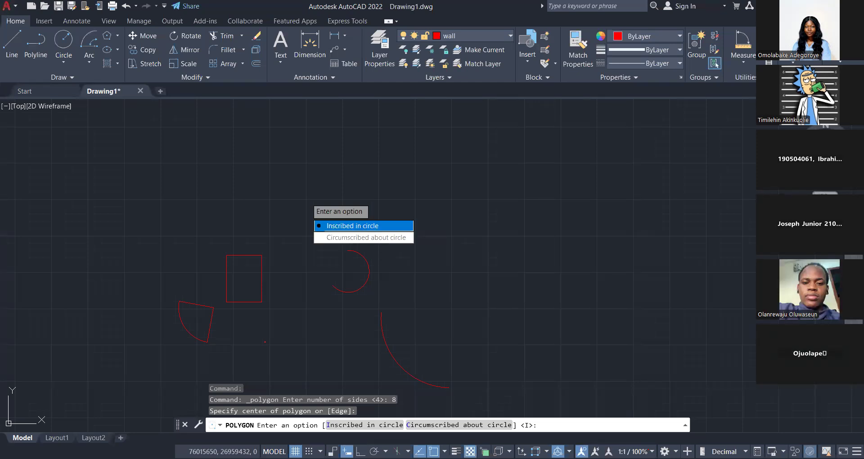
click(346, 225)
scroll(313, 193, up, 2)
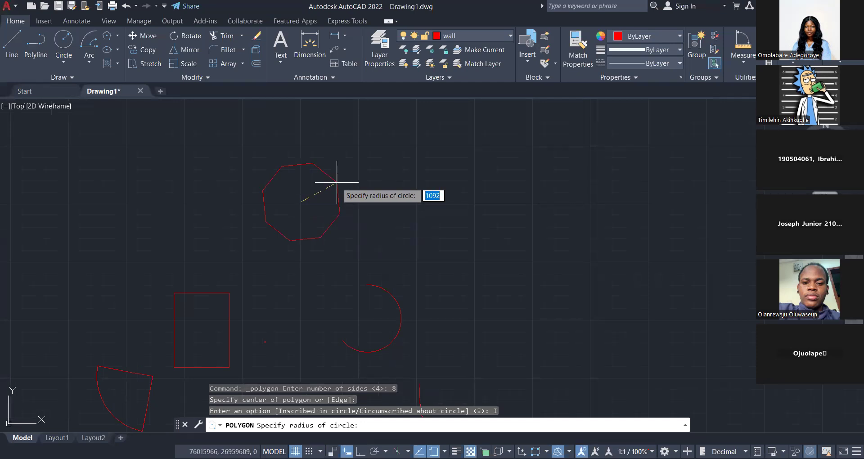
text(2000)
key(Return)
middle_drag(336, 182, 325, 219)
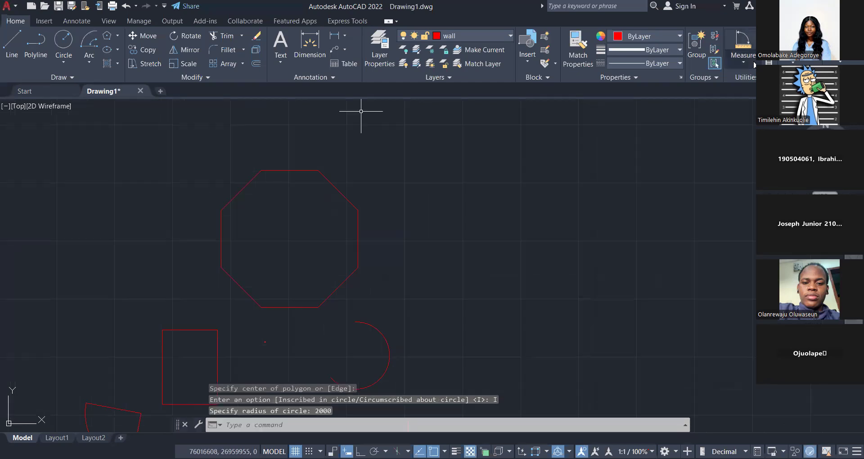
Start a distance measurement at the octagon's upper-right vertex and turn on the Geometric Center object snap.
click(743, 62)
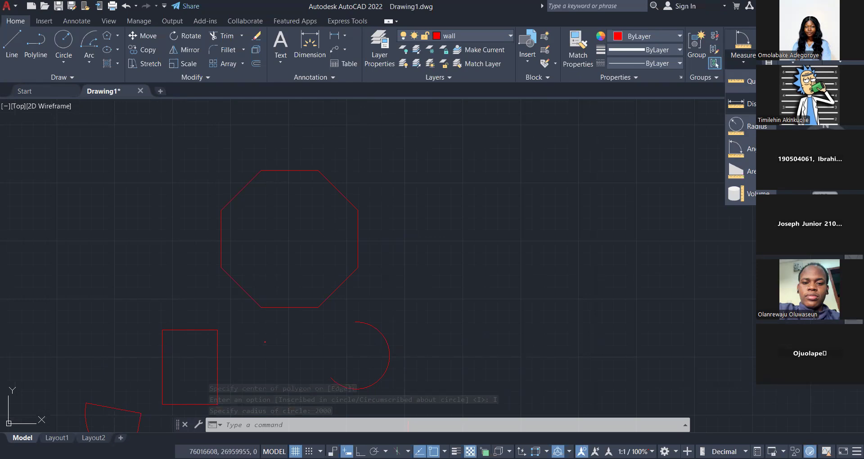
click(738, 103)
click(358, 210)
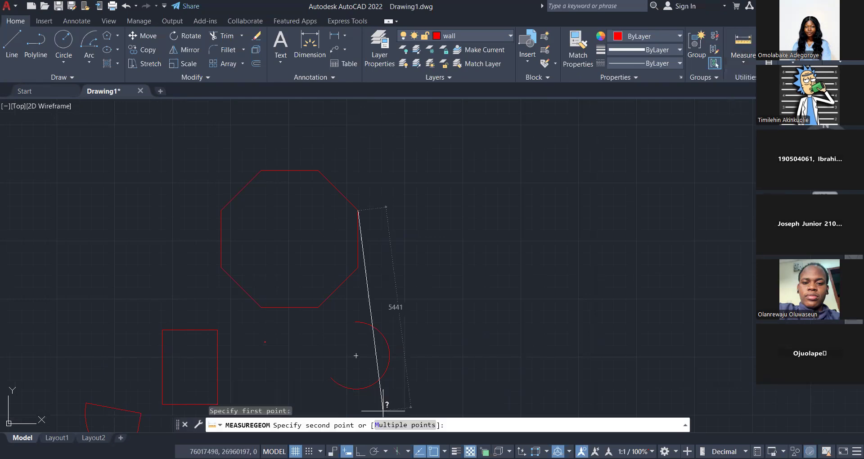
click(444, 451)
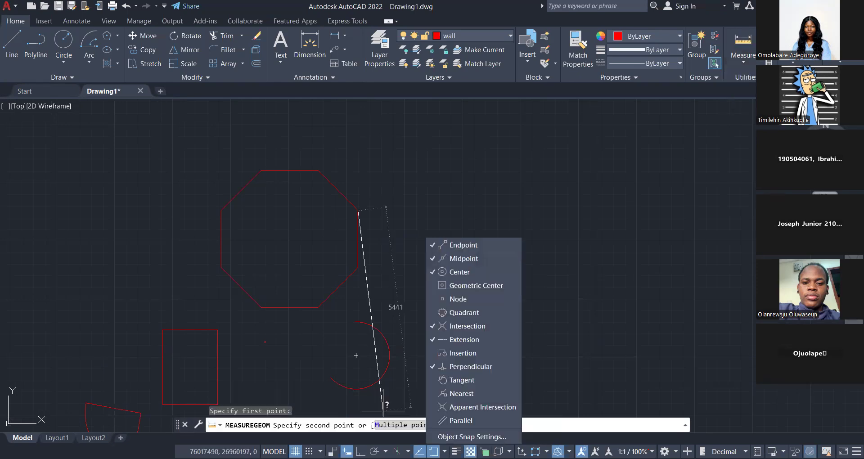
click(476, 287)
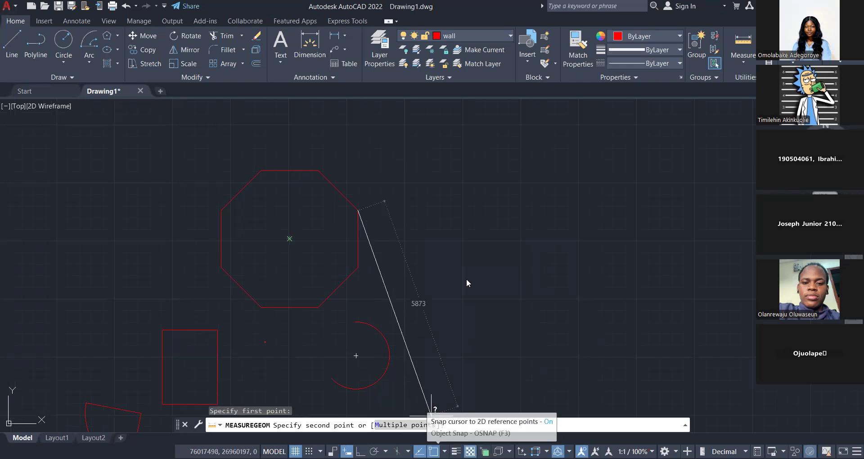
click(569, 452)
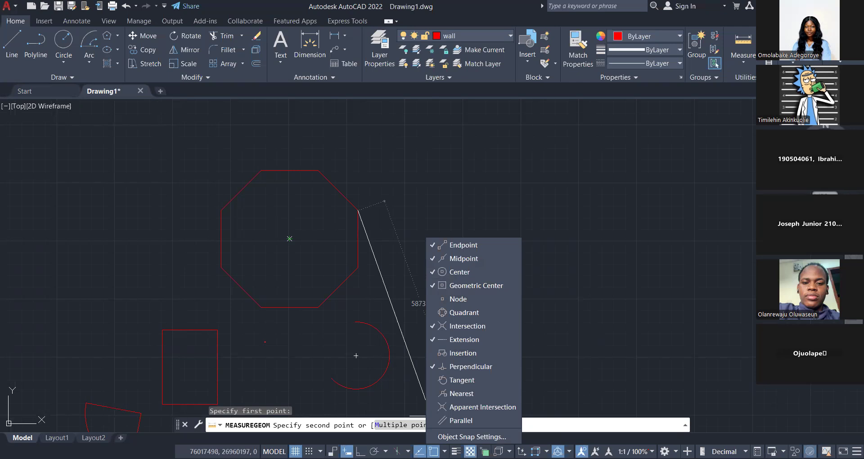
Measure the distance to the octagon's geometric center and leave the measuring command.
click(290, 239)
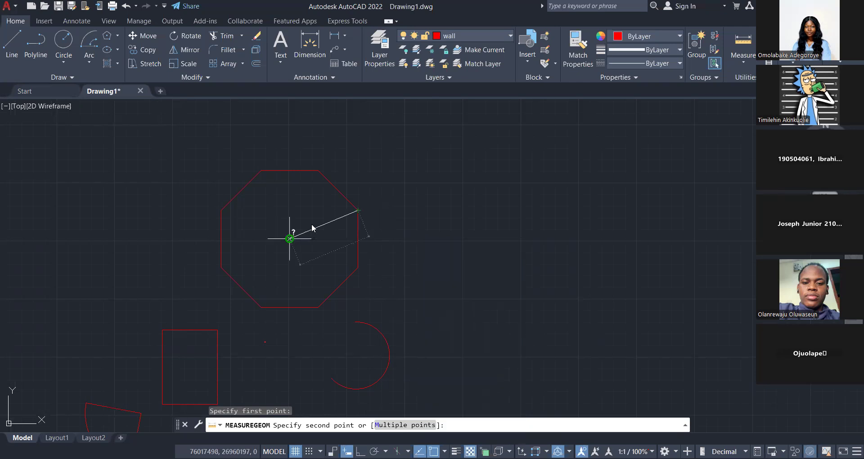
click(290, 239)
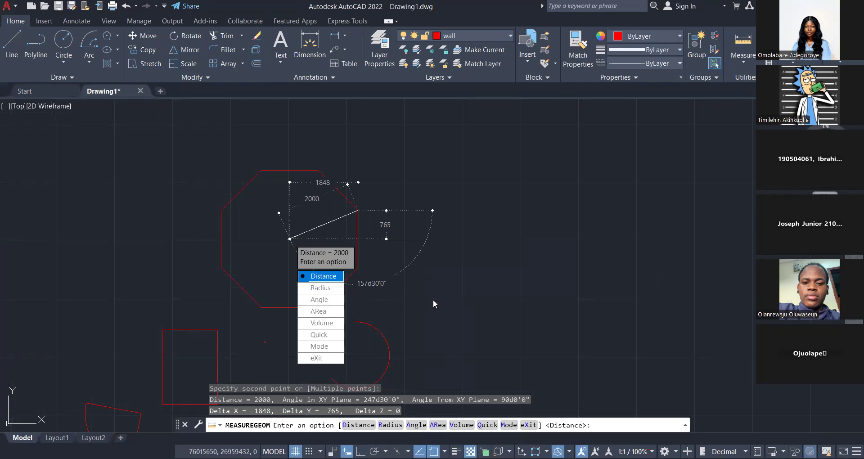
key(Escape)
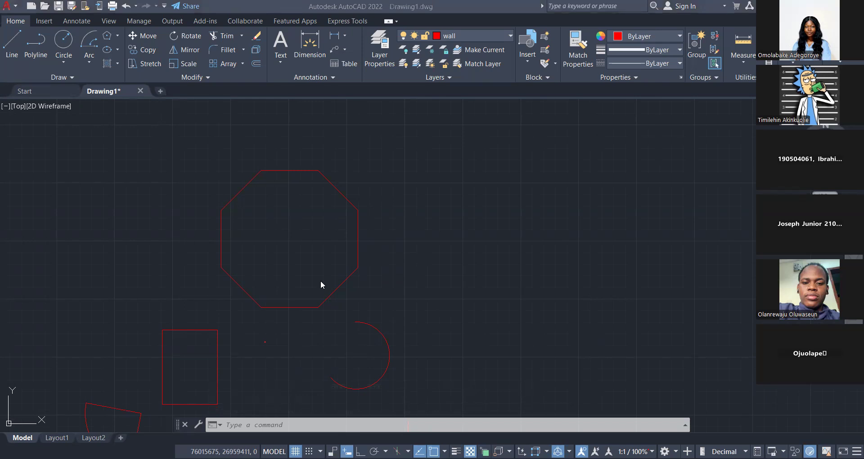
Draw a large tilted ellipse by its center up and to the left of the octagon, overlapping the existing shapes.
scroll(321, 282, down, 5)
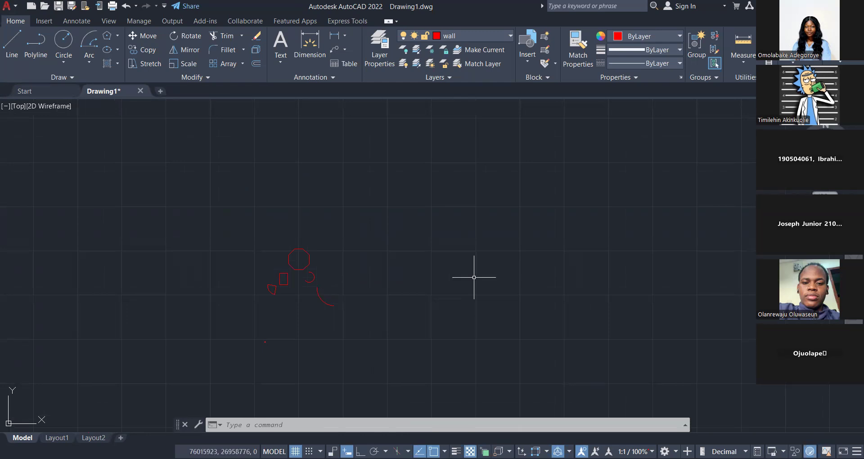
scroll(299, 276, up, 2)
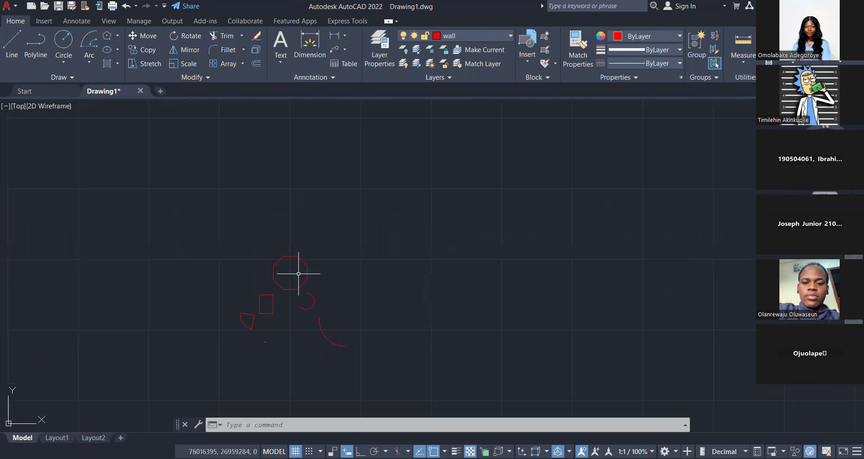
click(104, 54)
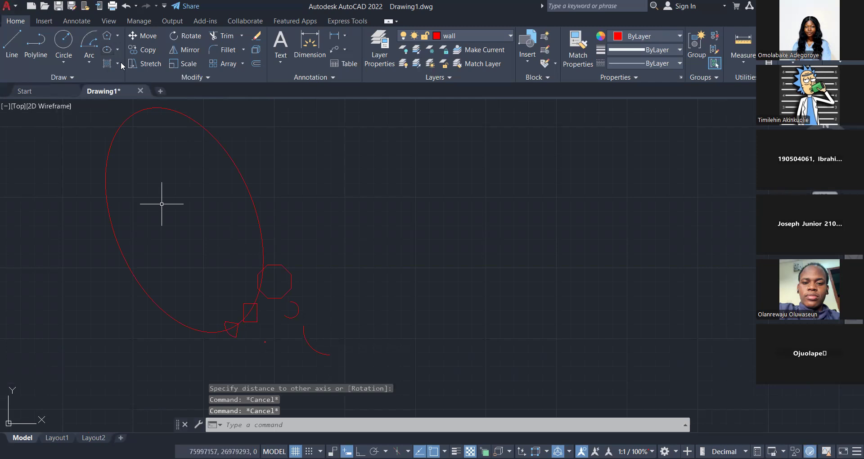
middle_drag(161, 203, 185, 217)
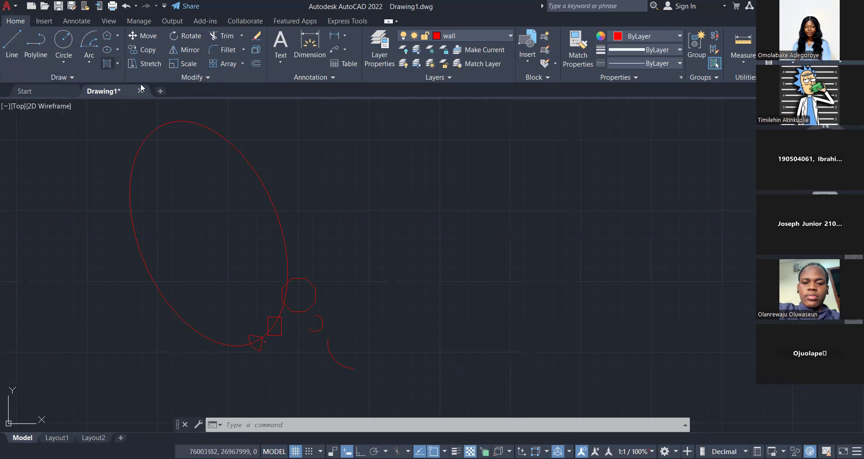
Fill the large ellipse with a Solid hatch in orange (242,103,34) and end the hatch command.
click(106, 63)
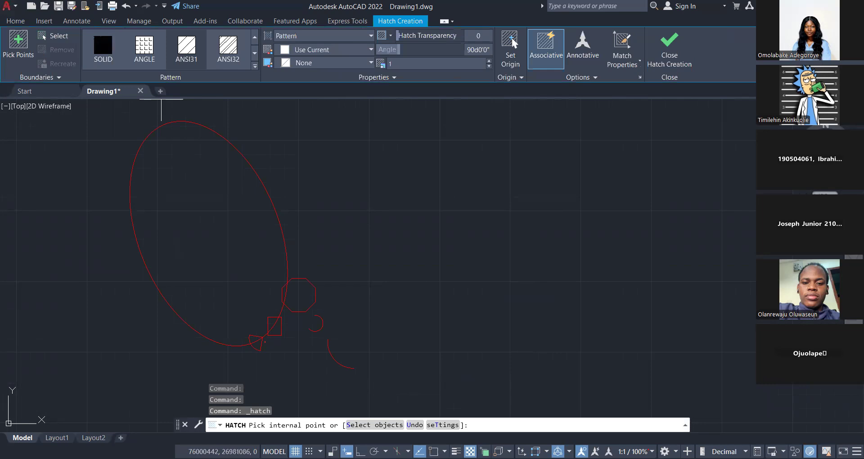
click(254, 67)
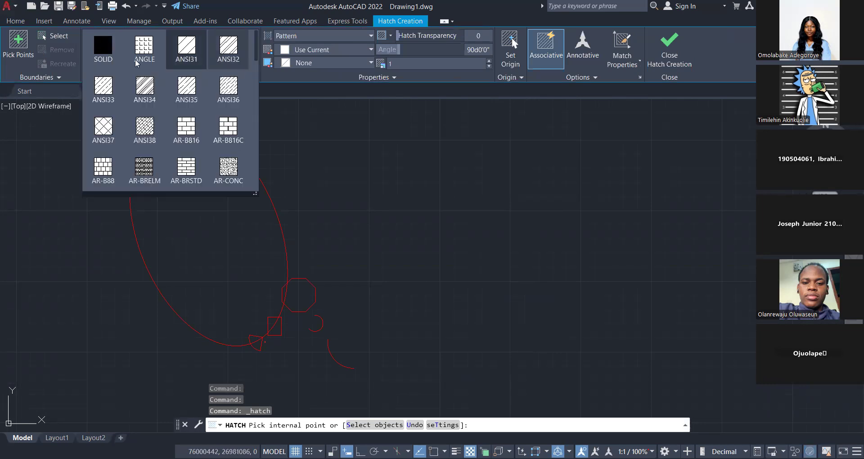
click(355, 61)
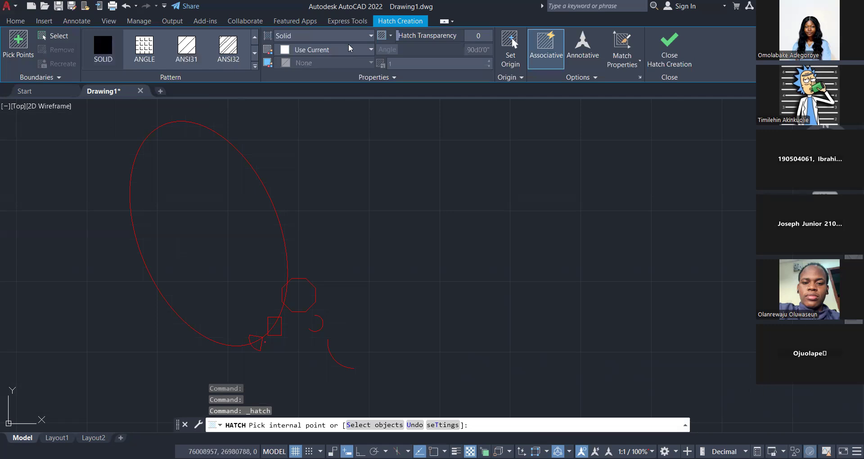
click(305, 50)
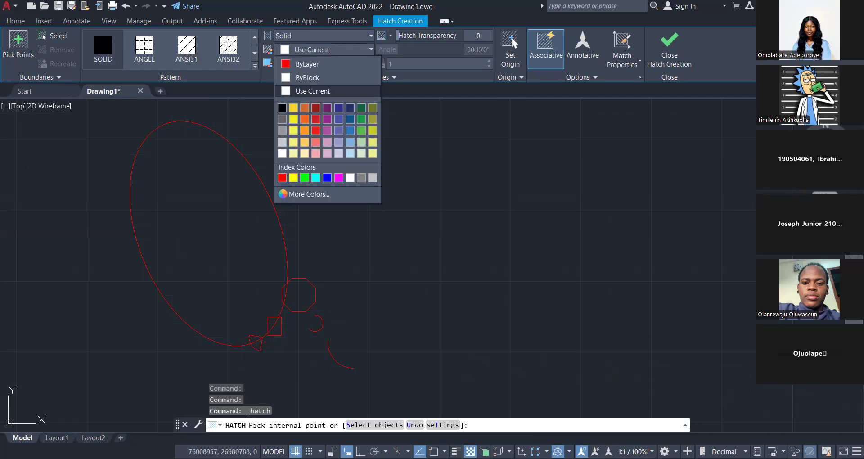
key(Escape)
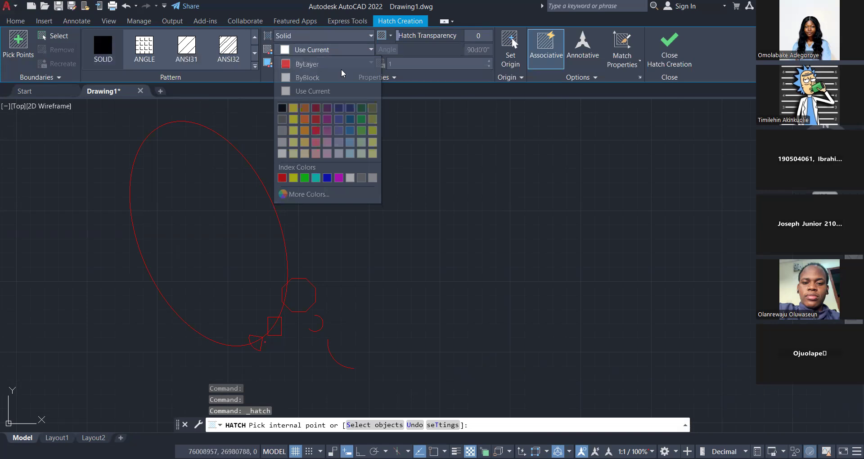
click(328, 55)
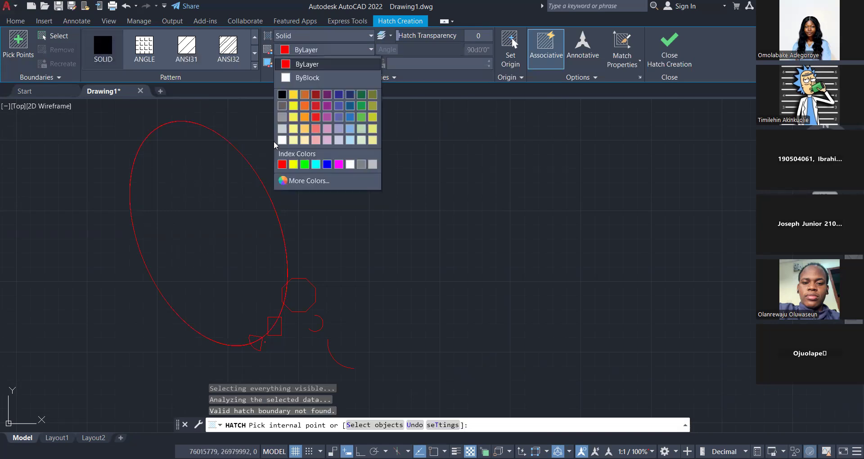
click(302, 105)
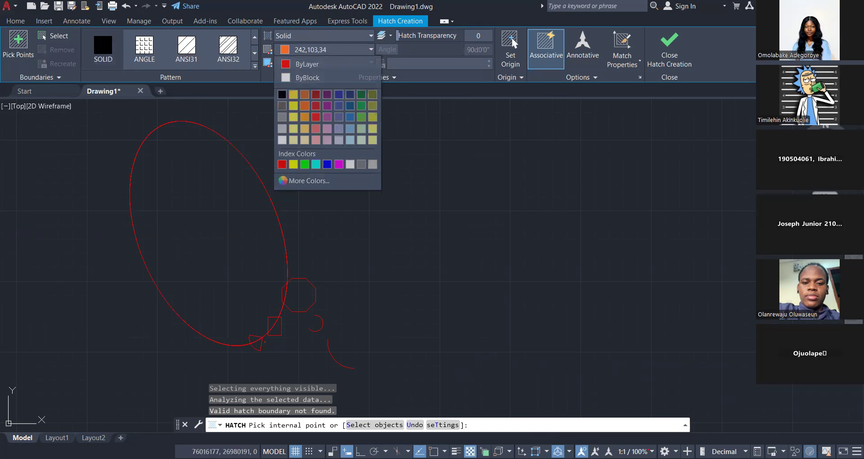
click(232, 212)
key(Escape)
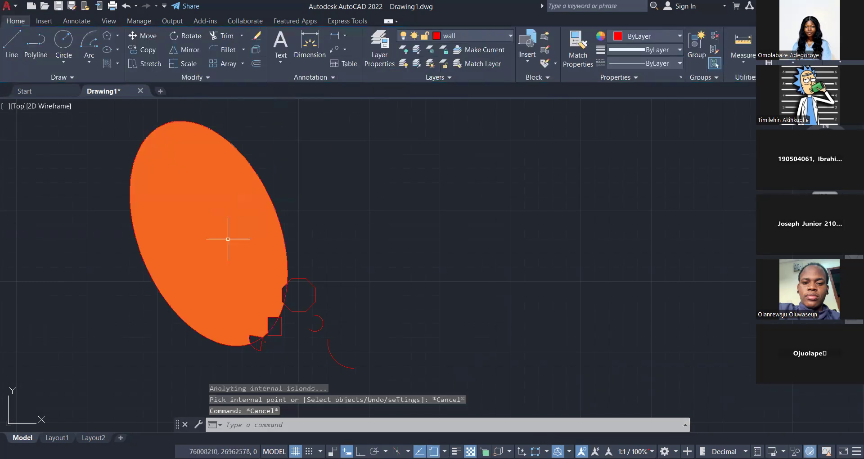
Delete the large ellipse together with its orange hatch.
click(305, 162)
click(149, 128)
key(Delete)
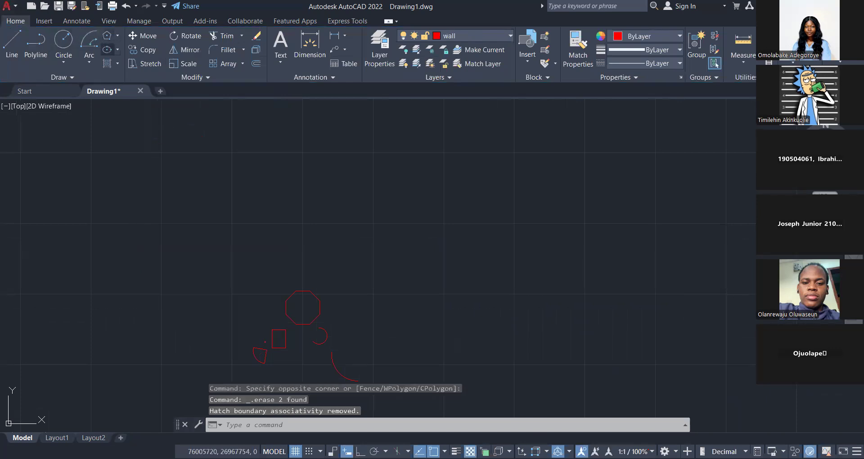
Draw a smaller, slightly tilted ellipse by its center, up and to the left of the octagon and clear of it.
click(107, 50)
click(216, 230)
click(251, 217)
click(261, 234)
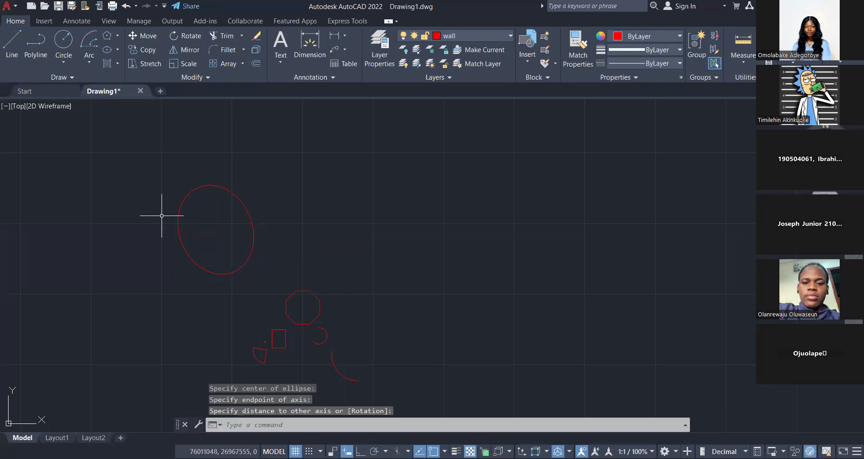
key(Escape)
Hatch the new ellipse and the octagon in yellow (248,215,49) and end the hatch command.
scroll(299, 314, down, 6)
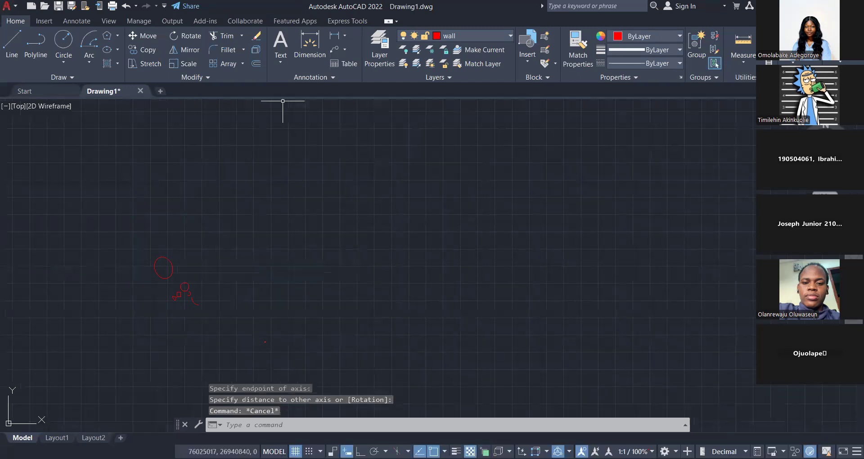
scroll(150, 276, up, 2)
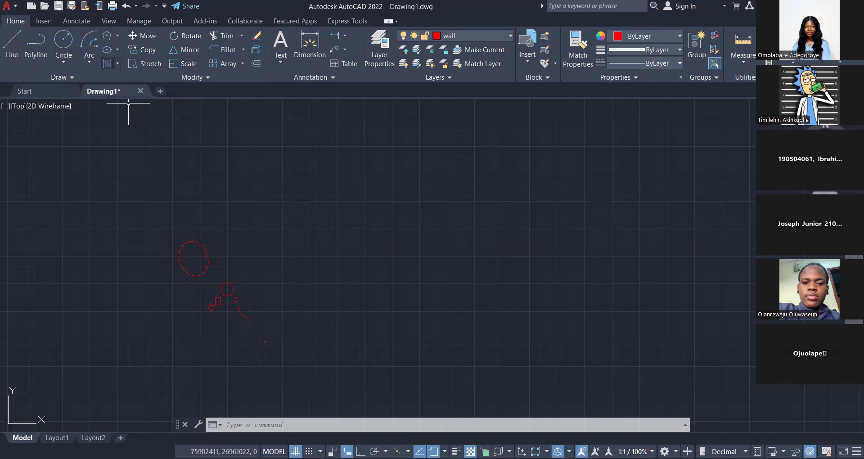
scroll(188, 266, up, 4)
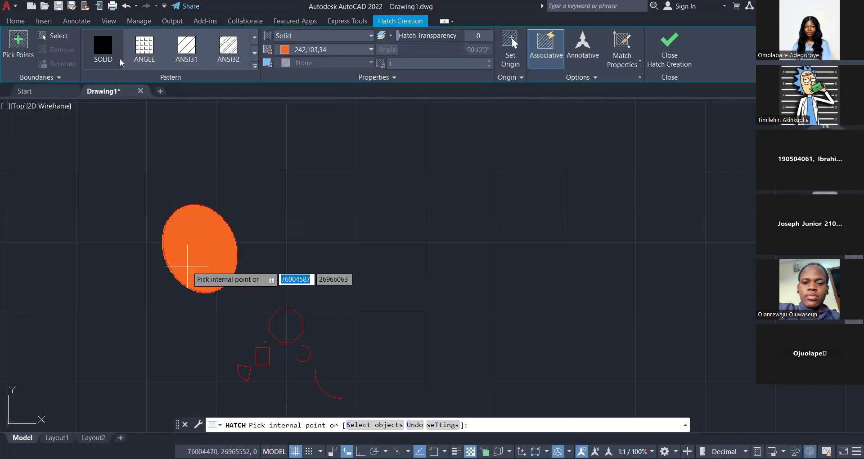
click(297, 50)
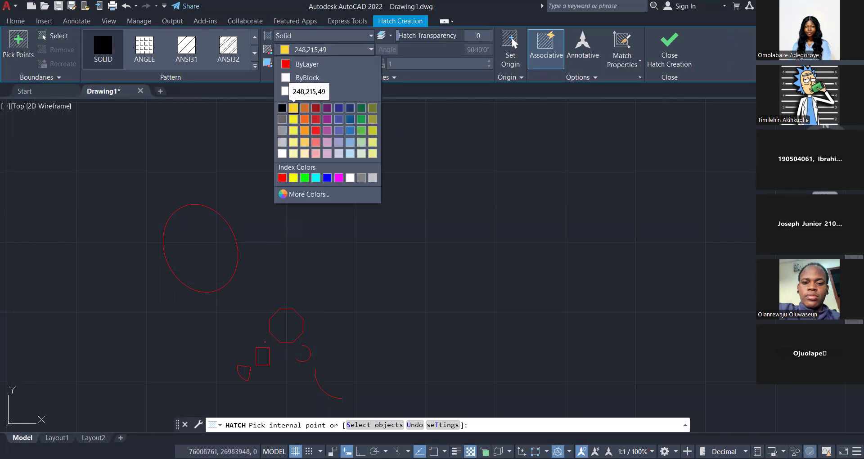
click(293, 108)
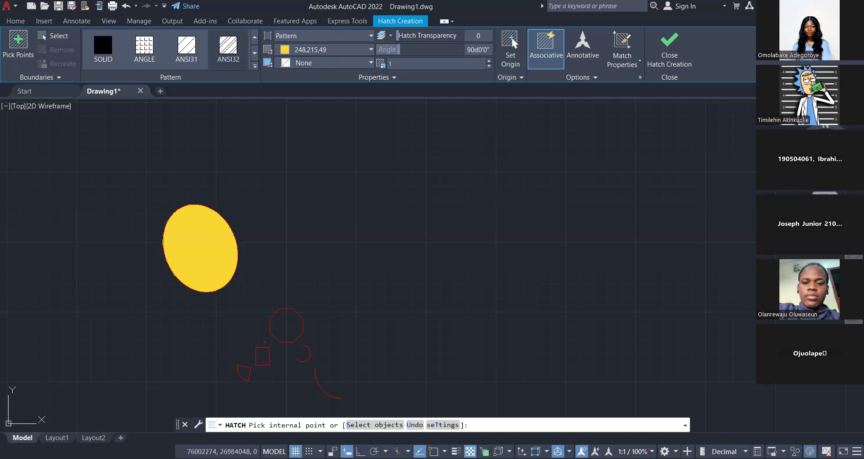
click(286, 337)
key(Escape)
scroll(286, 337, up, 6)
scroll(283, 340, down, 2)
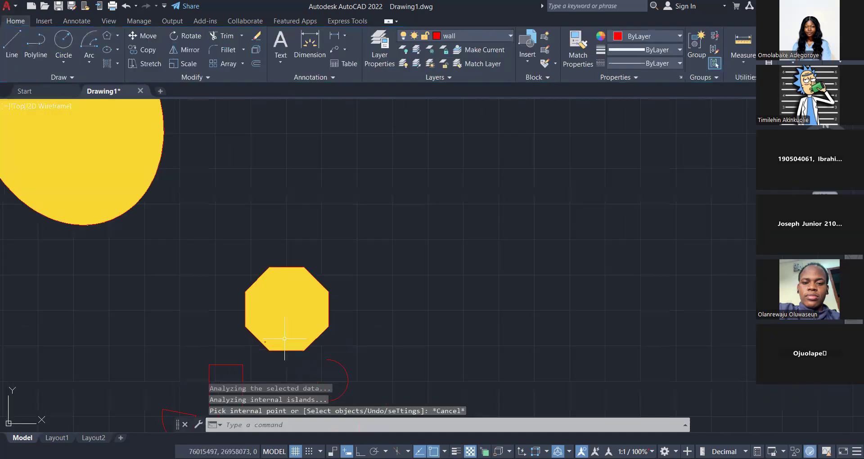
Set the pattern scale of the octagon's hatch to 20 and deselect the hatch.
click(287, 323)
scroll(287, 323, down, 2)
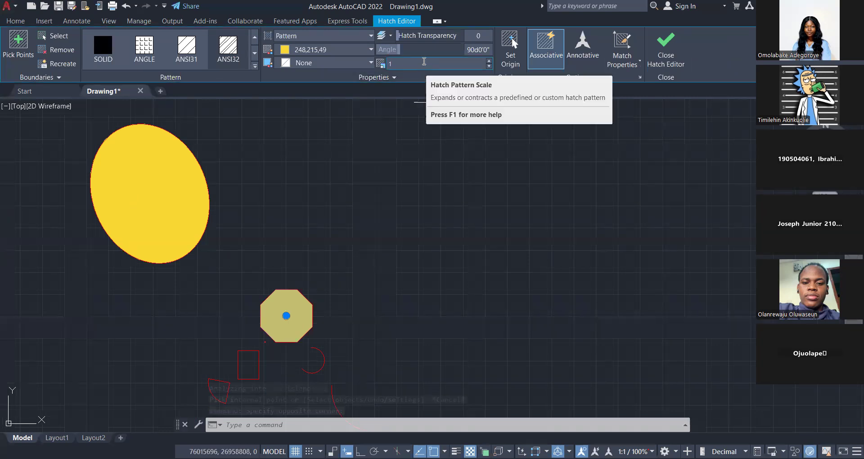
text(20)
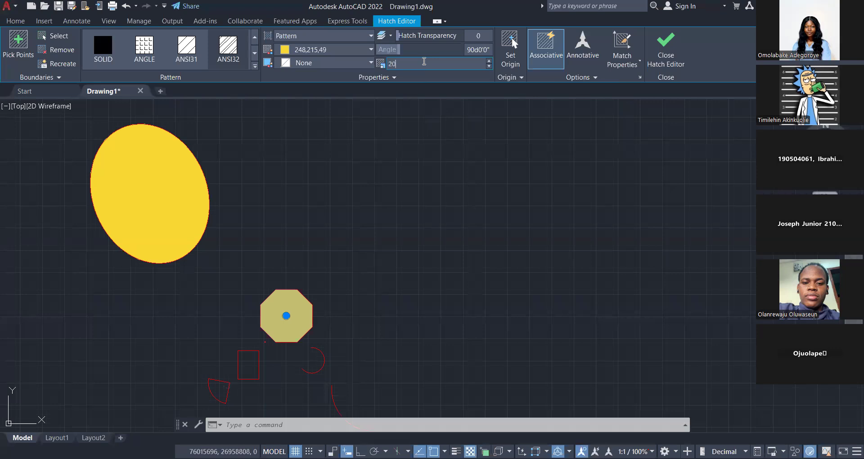
key(Return)
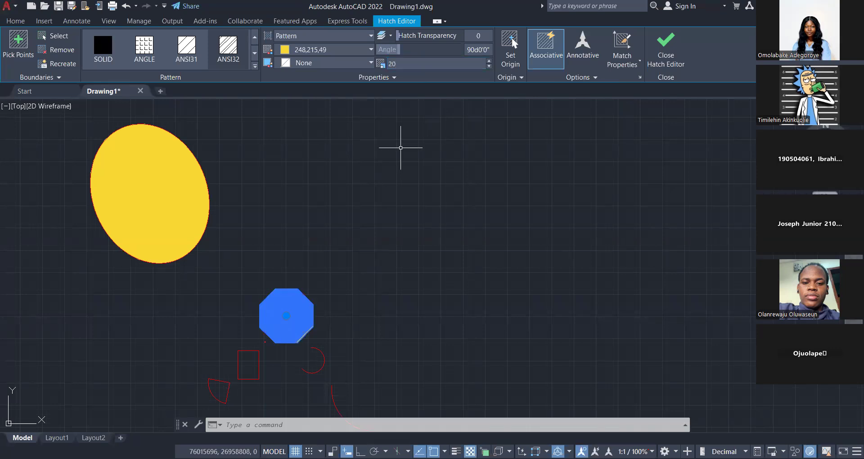
key(Escape)
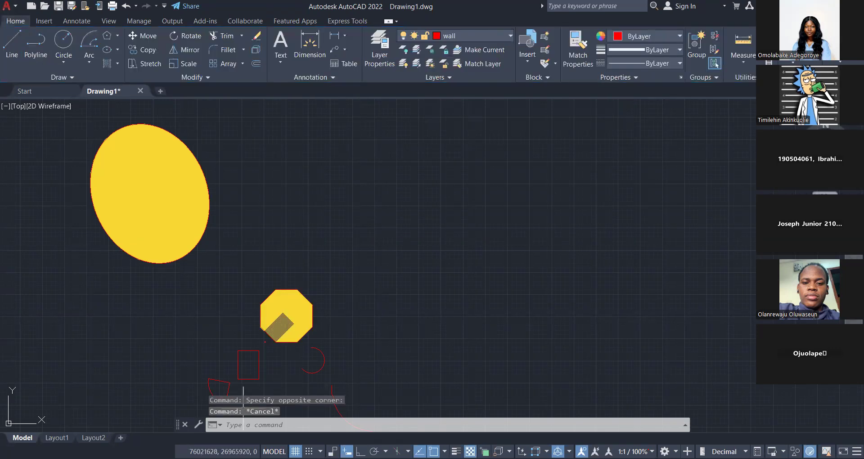
Set the pattern scale of the octagon's hatch to 40 and inspect the line spacing up close.
click(286, 315)
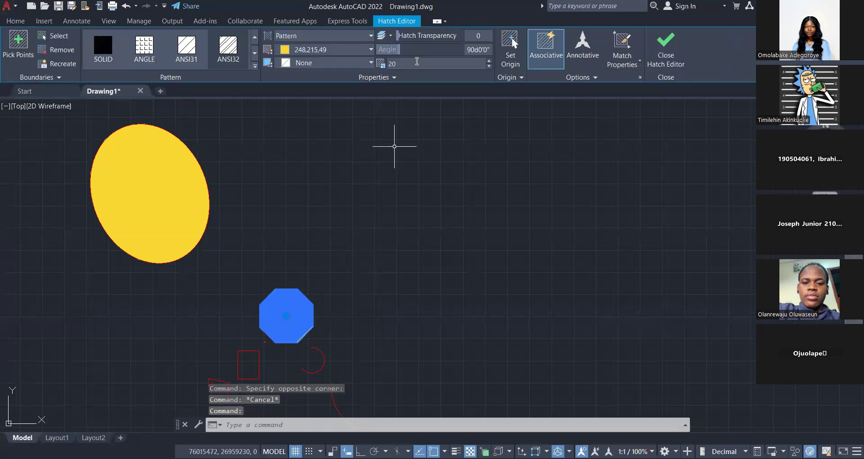
click(417, 62)
text(40)
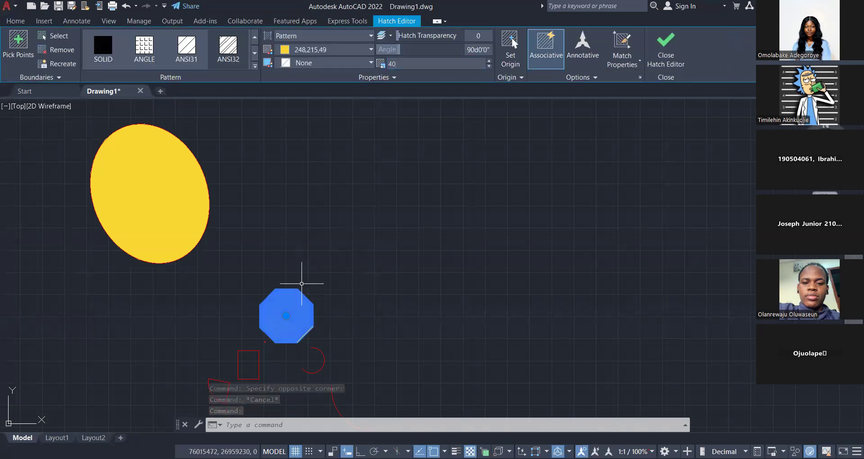
key(Escape)
scroll(300, 306, up, 2)
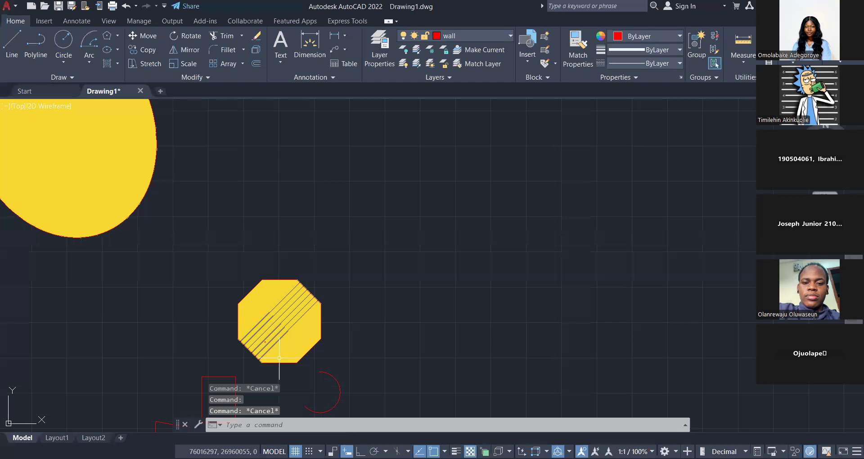
scroll(279, 325, up, 3)
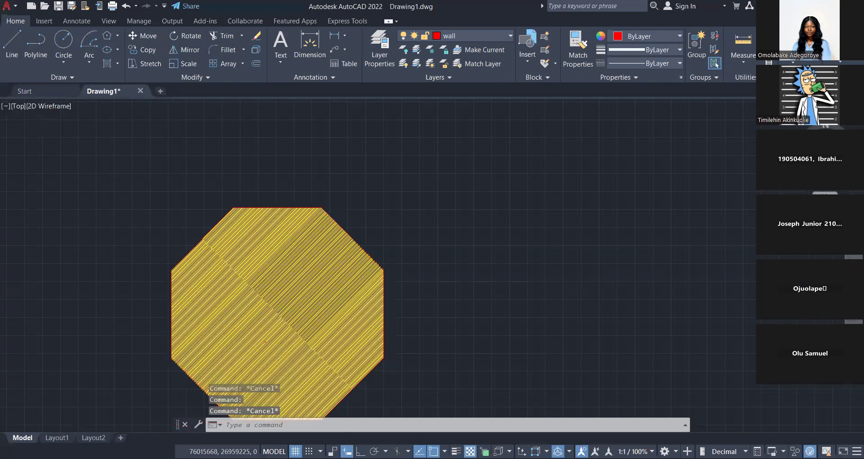
scroll(278, 325, up, 2)
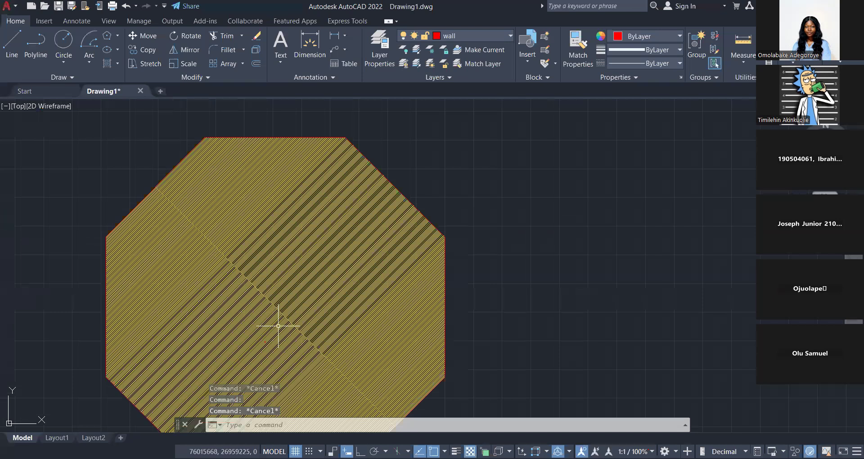
scroll(279, 326, up, 3)
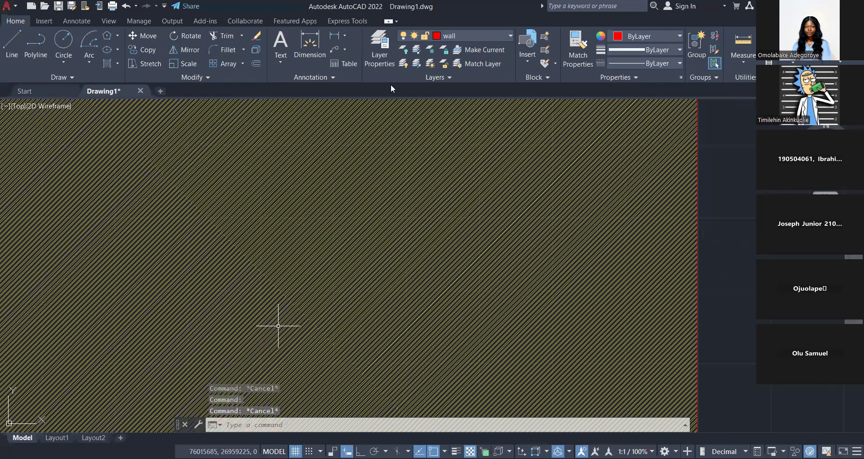
Set the pattern scale of the octagon's hatch to 200, deselect it and check the line spacing.
click(279, 325)
scroll(337, 298, down, 5)
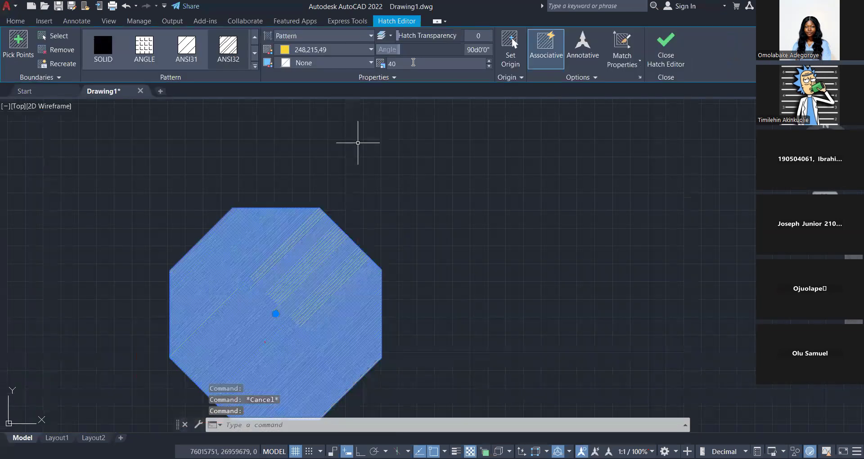
text(200)
key(Return)
key(Escape)
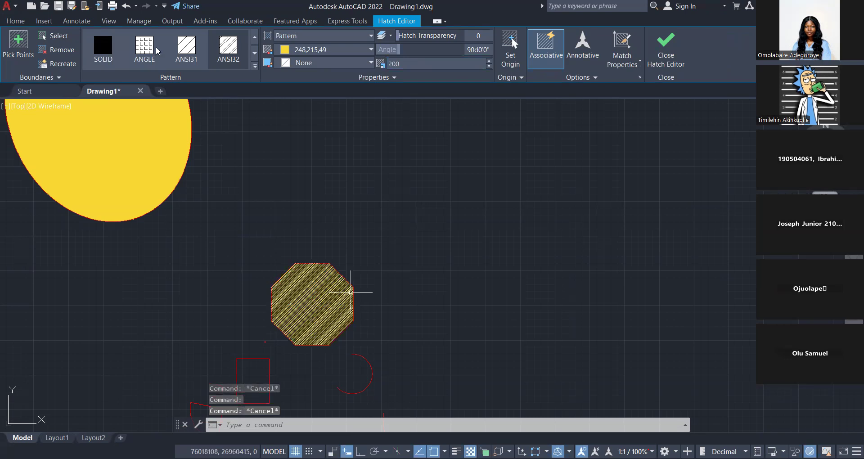
key(Escape)
scroll(311, 328, up, 5)
scroll(310, 327, down, 5)
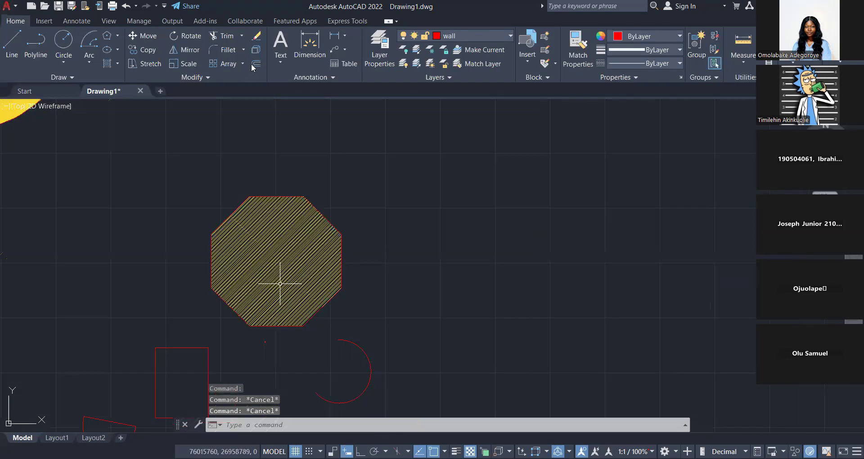
scroll(279, 284, up, 4)
scroll(276, 287, down, 5)
Hatch the rectangle below the octagon with the AR-CONC pattern in yellow (248,215,49) and end the hatch command.
click(107, 64)
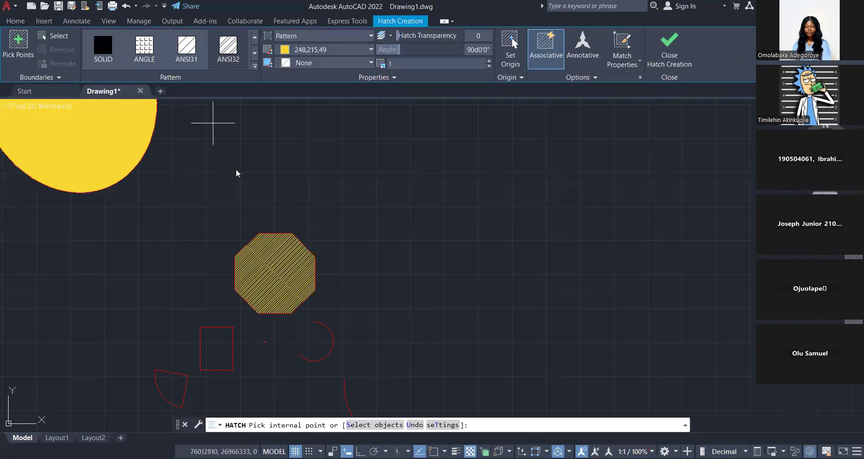
click(255, 65)
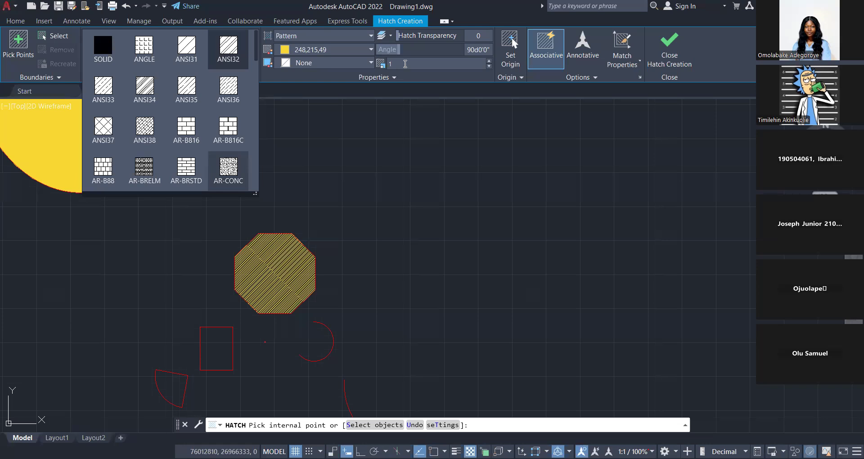
key(Escape)
key(Escape)
scroll(208, 360, up, 3)
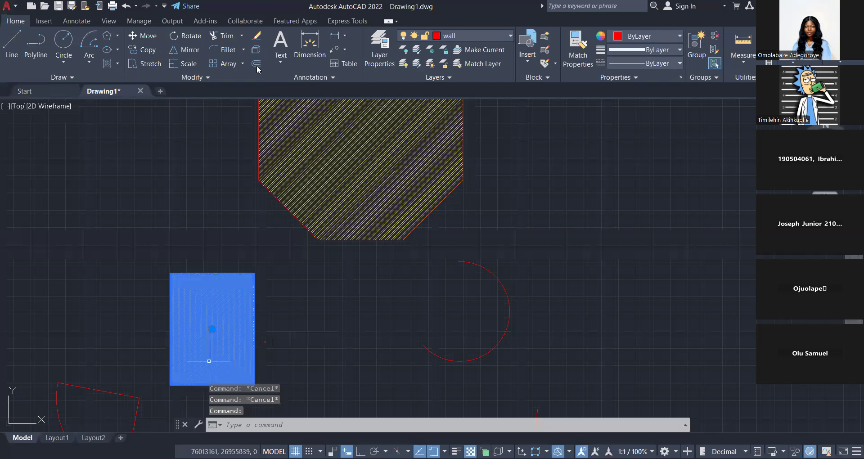
key(Escape)
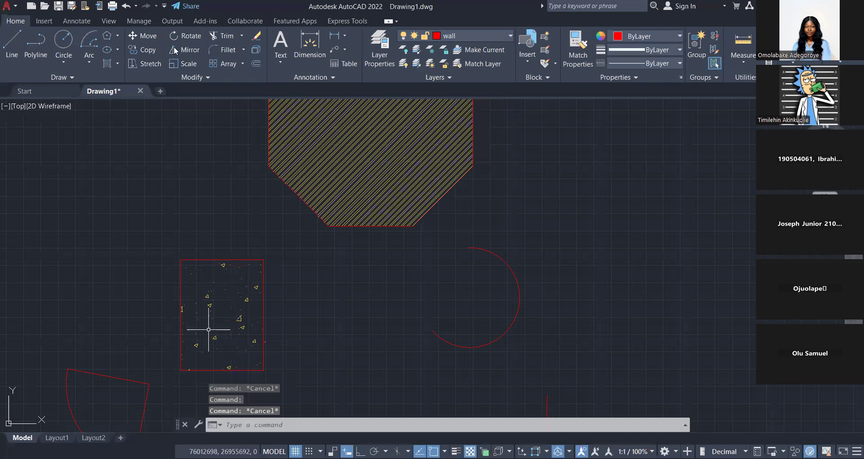
scroll(208, 330, up, 2)
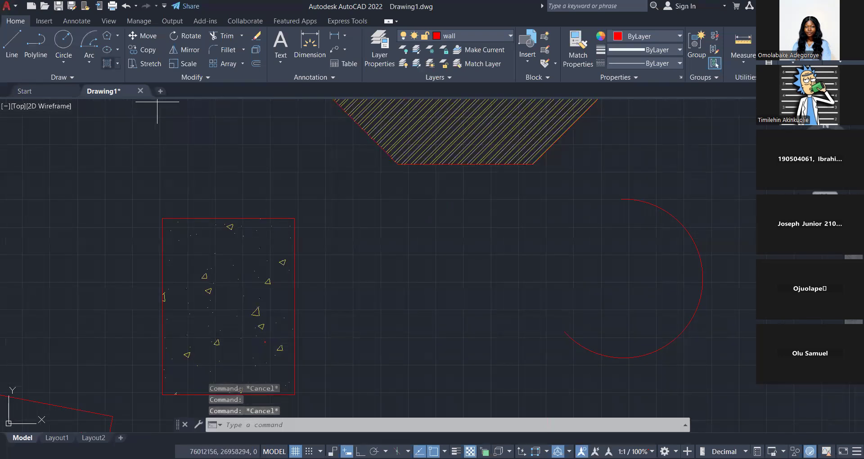
Hatch the pie-shaped wedge beside the rectangle with the AR-RSHKE pattern in yellow (248,215,49) at scale 1.
text(h)
key(Return)
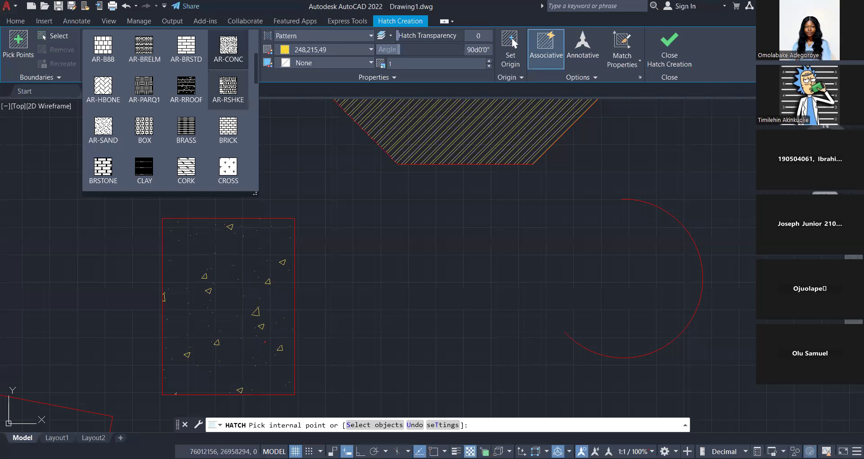
click(229, 90)
click(225, 225)
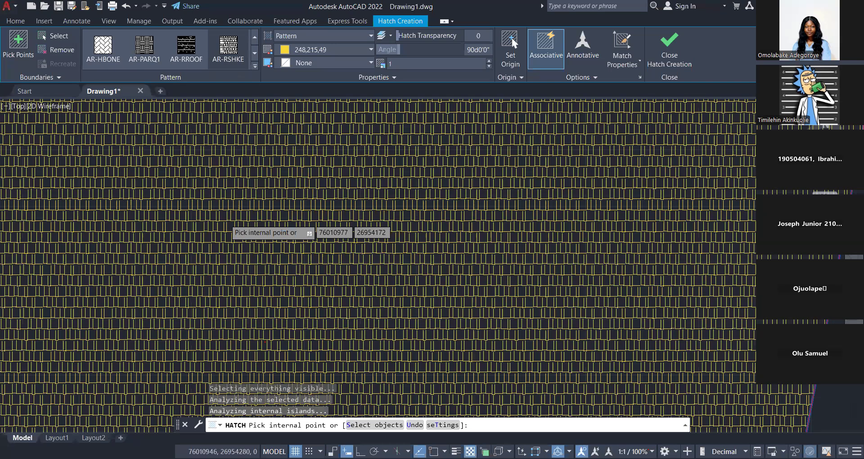
key(Escape)
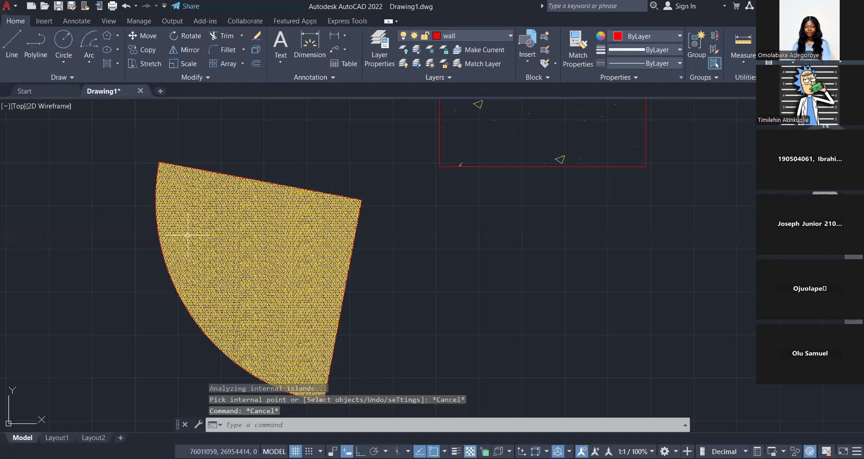
scroll(233, 267, up, 2)
scroll(150, 317, down, 4)
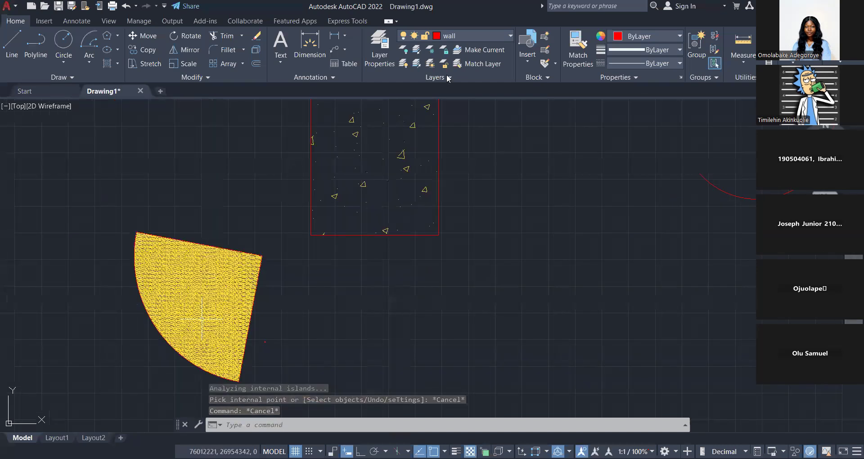
Increase the pattern scale of the wedge's AR-RSHKE hatch so its shingles are drawn larger.
click(206, 313)
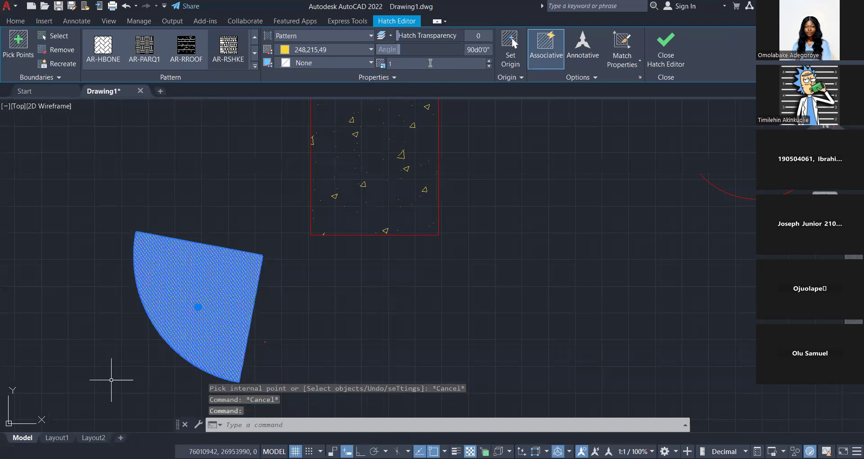
scroll(206, 319, up, 3)
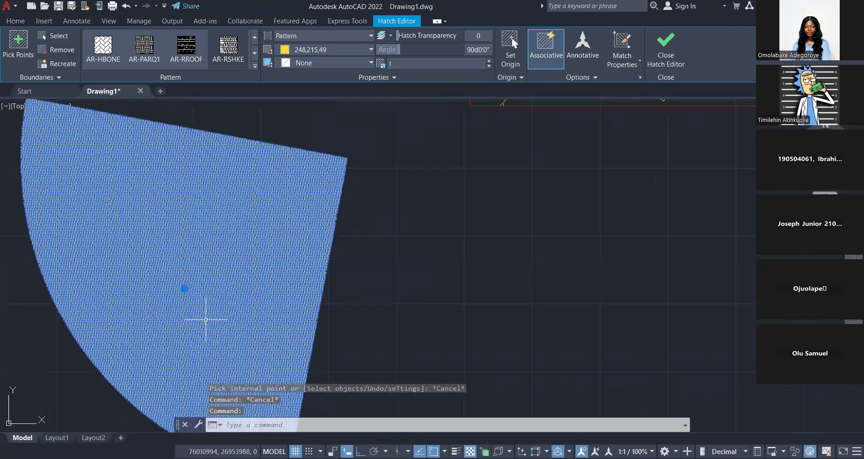
scroll(206, 319, up, 2)
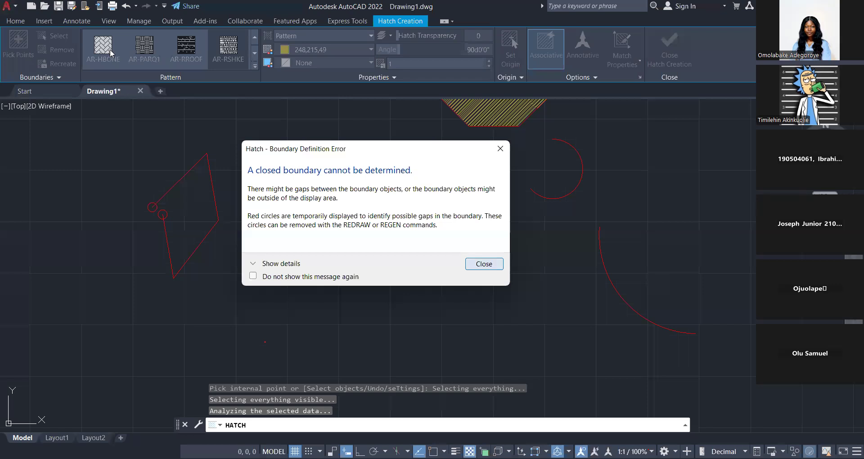
Try to hatch the open four-sided outline to the left of the wedge.
key(Escape)
key(Escape)
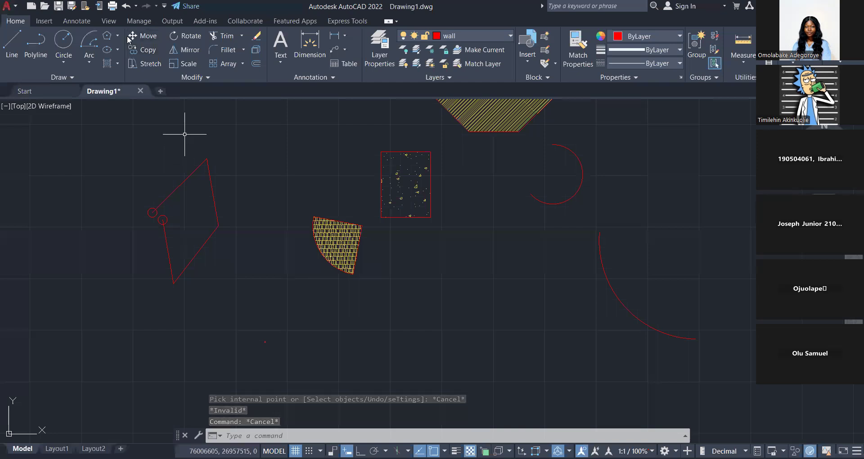
key(Escape)
key(Escape)
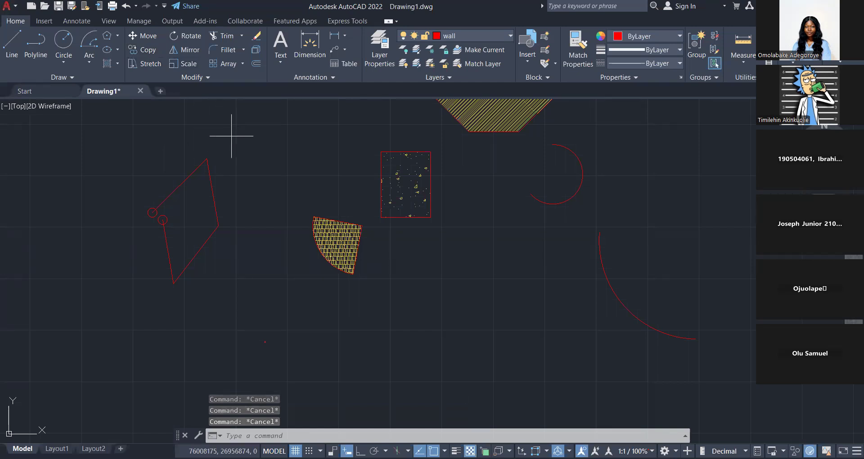
Move the open four-sided outline by its right vertex onto the lower end of the large arc.
click(212, 144)
key(Escape)
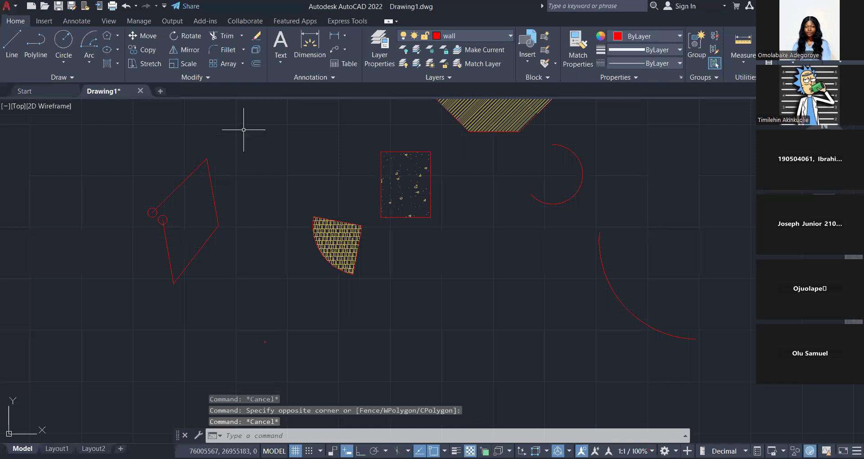
drag(243, 129, 139, 303)
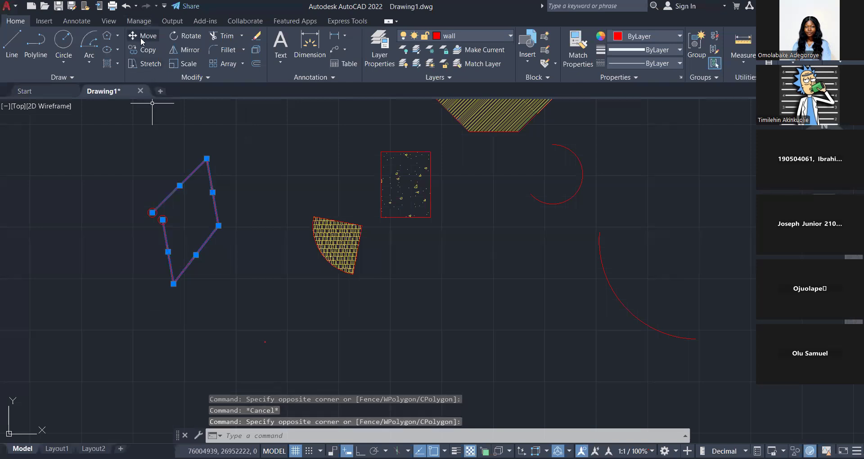
key(Escape)
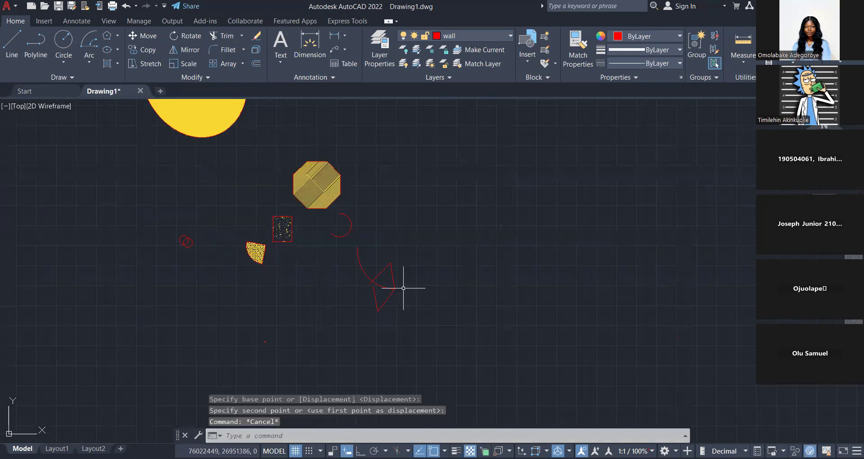
middle_drag(403, 288, 402, 287)
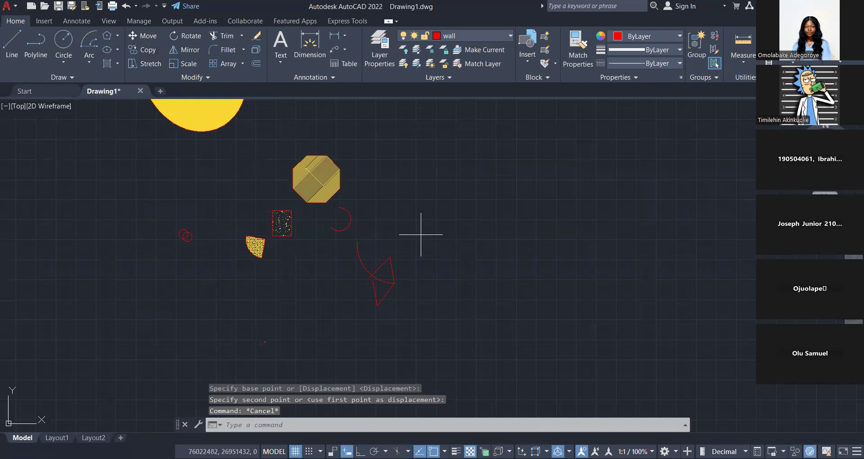
Copy the four-sided outline together with the large arc to a free spot below and to the left.
click(421, 235)
click(360, 306)
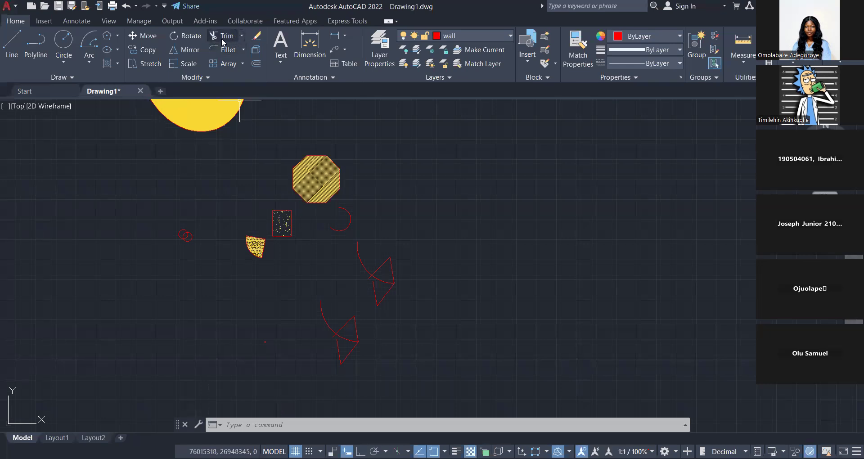
Trim the line stubs projecting past the arc on both outlines, plus the arc portion outside the original outline.
click(222, 36)
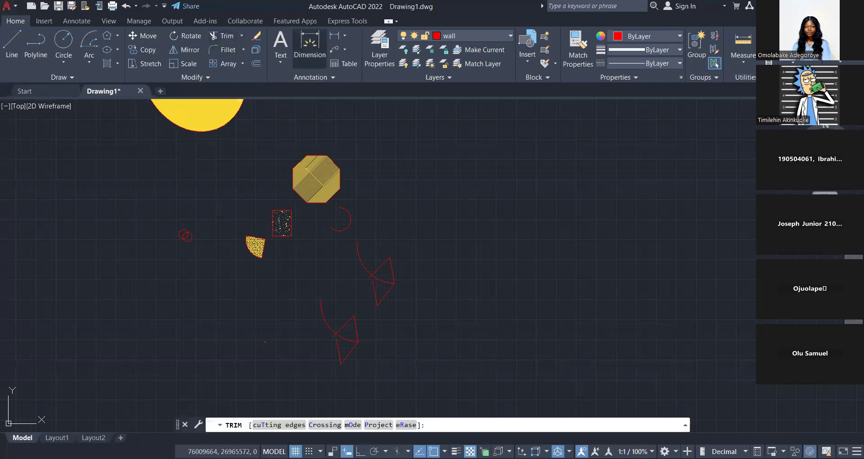
scroll(316, 131, up, 4)
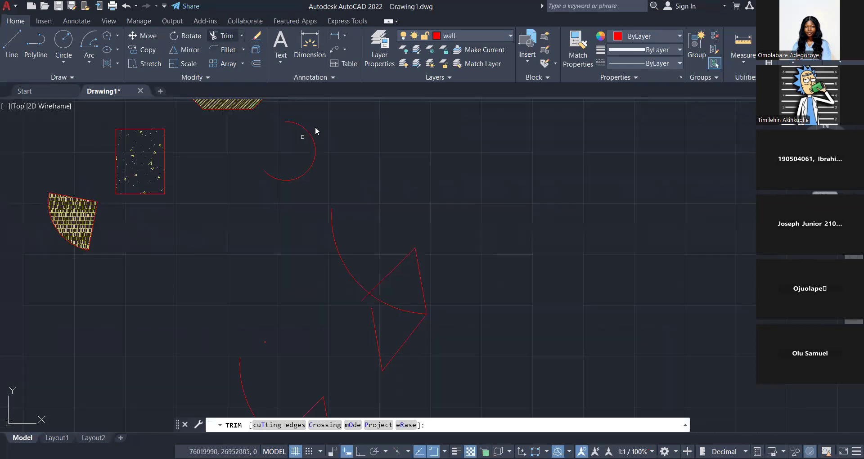
key(Escape)
click(225, 39)
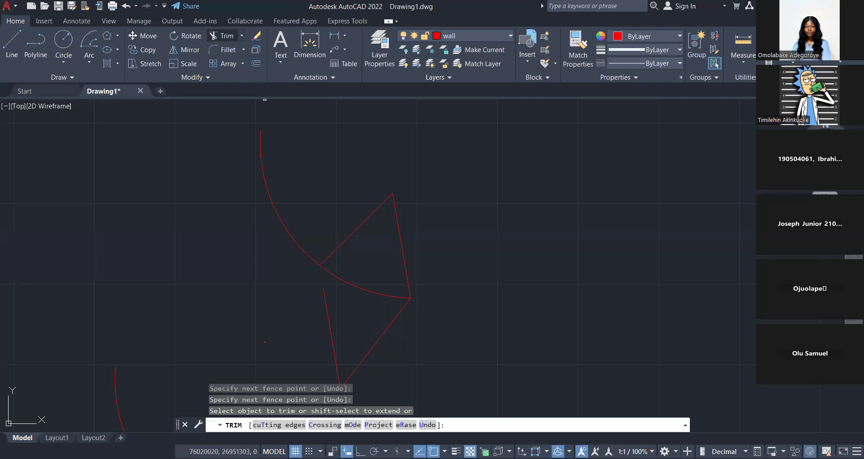
click(243, 37)
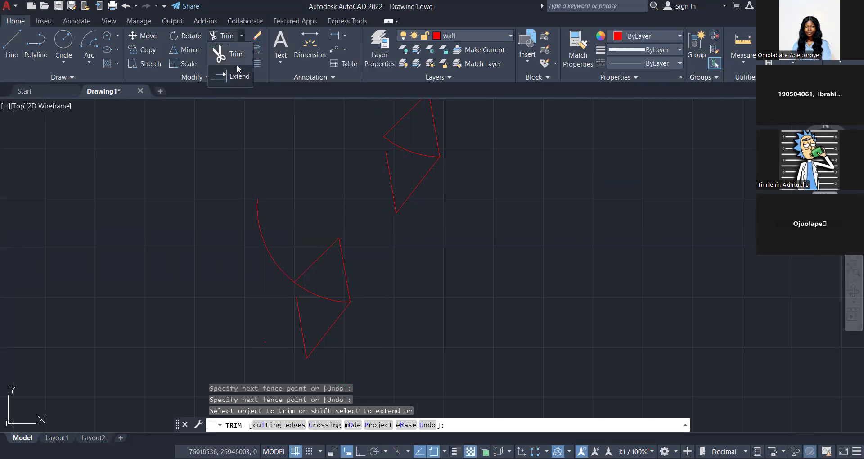
click(237, 78)
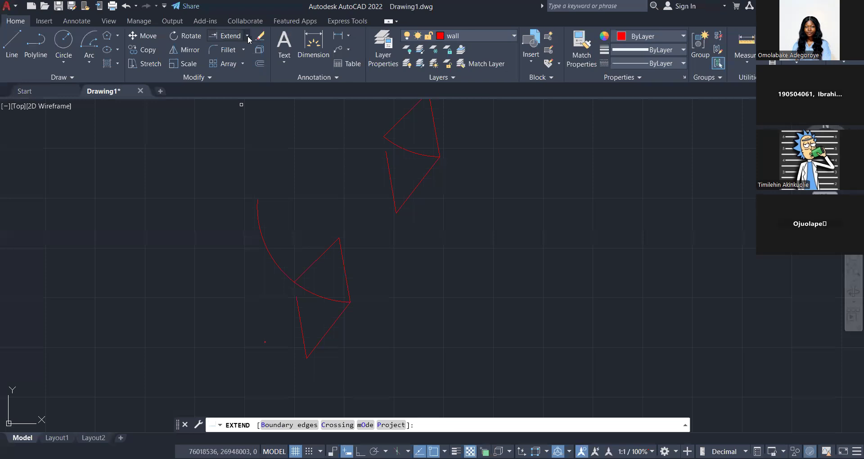
click(248, 39)
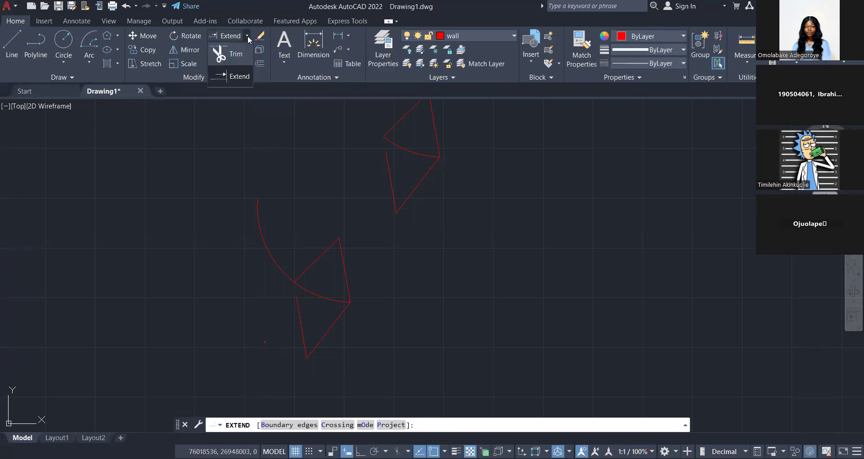
click(235, 76)
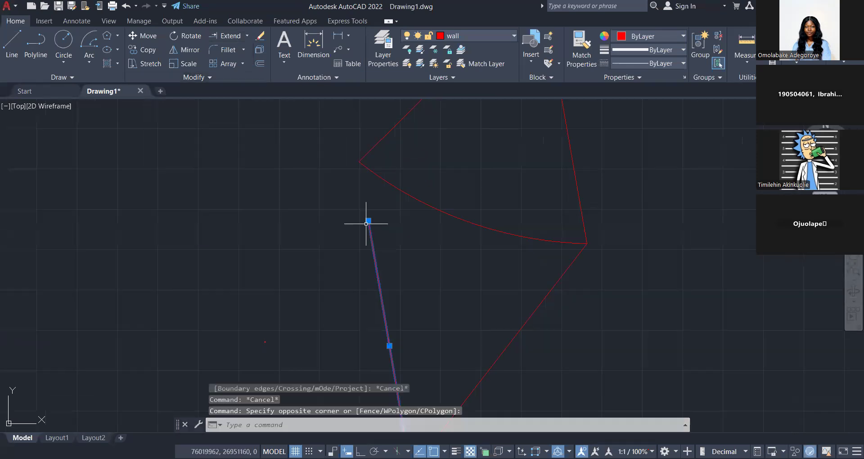
middle_drag(365, 224, 179, 244)
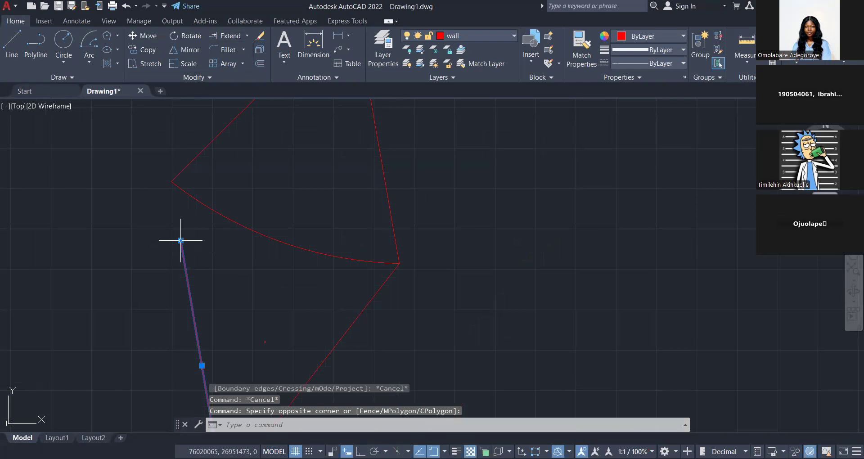
click(181, 240)
key(Escape)
middle_drag(181, 241, 216, 226)
scroll(235, 180, down, 2)
middle_drag(235, 180, 241, 225)
scroll(231, 209, up, 4)
click(231, 337)
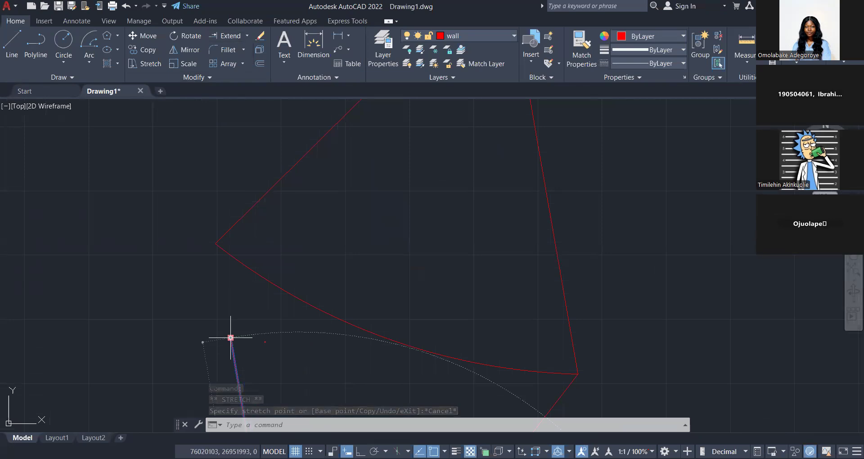
key(Escape)
scroll(248, 285, down, 4)
key(Escape)
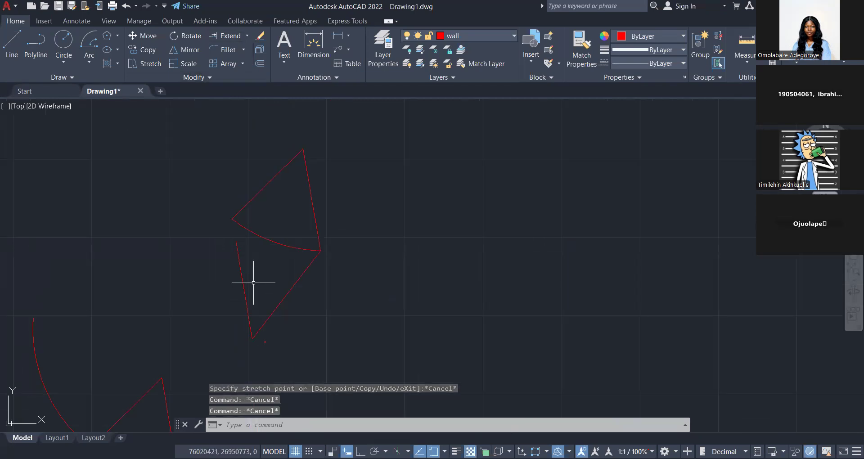
Stretch the upper end of the upper outline's open left line inward below the arc, and extend that line up to the arc.
click(235, 242)
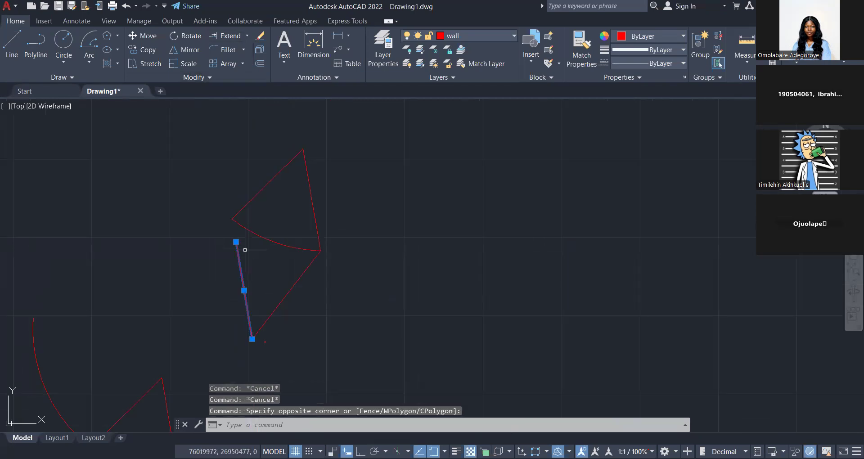
scroll(235, 240, up, 2)
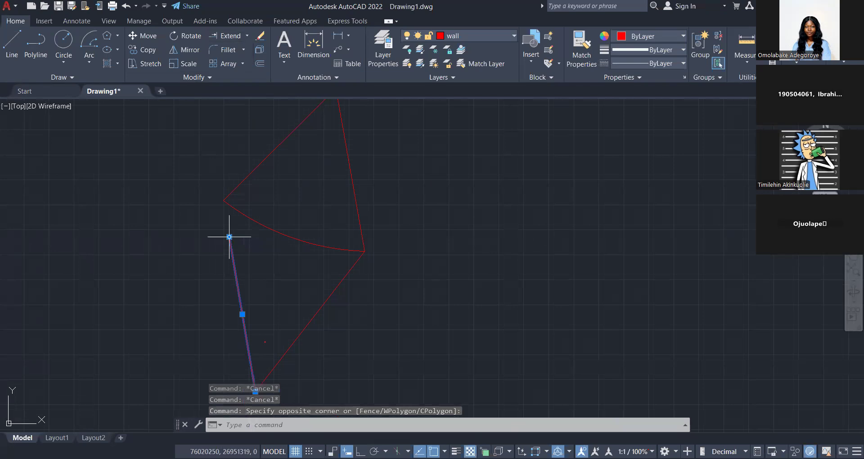
click(229, 237)
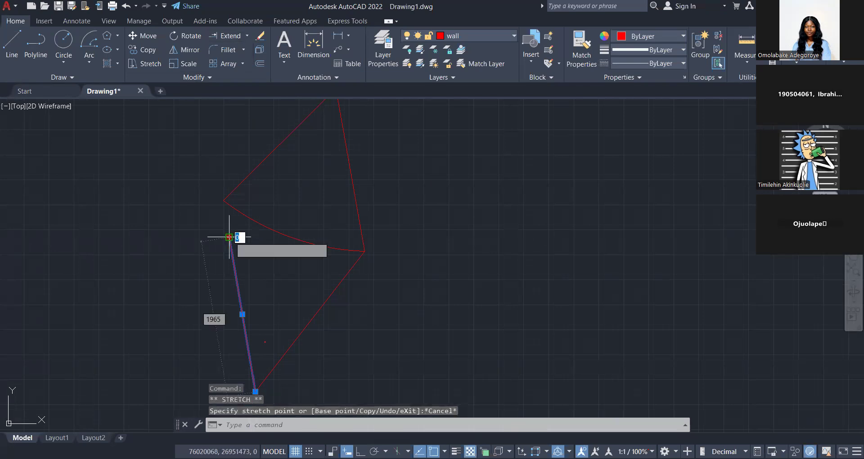
key(Escape)
key(Escape)
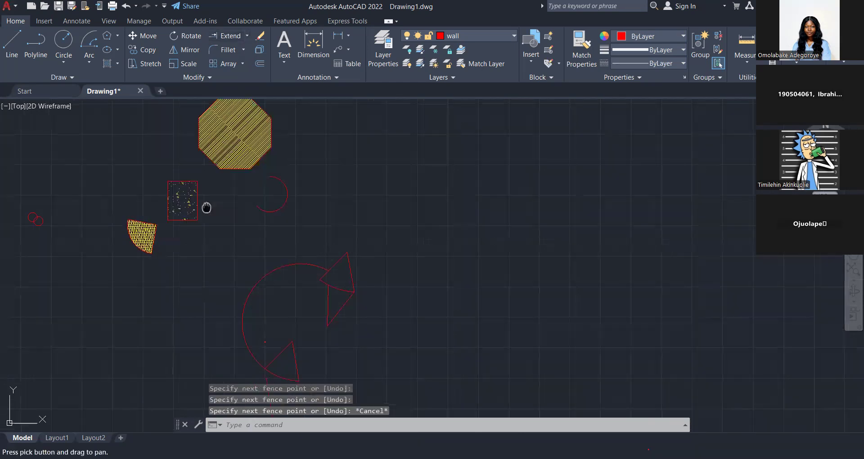
scroll(421, 265, down, 3)
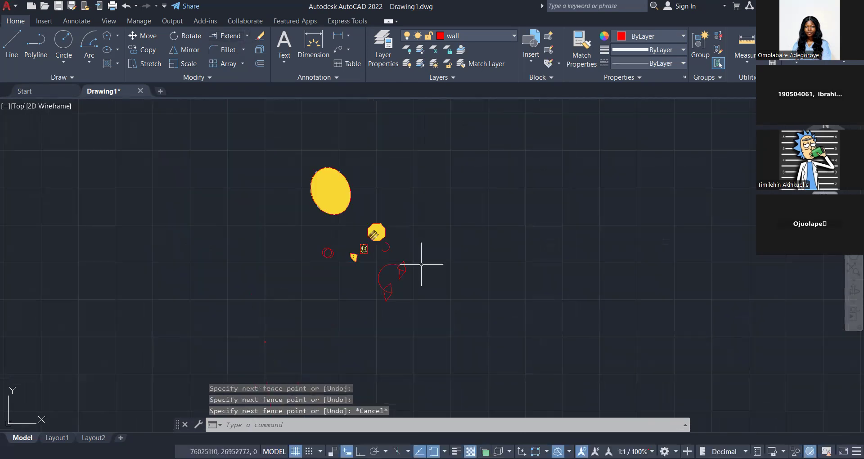
middle_drag(421, 264, 381, 260)
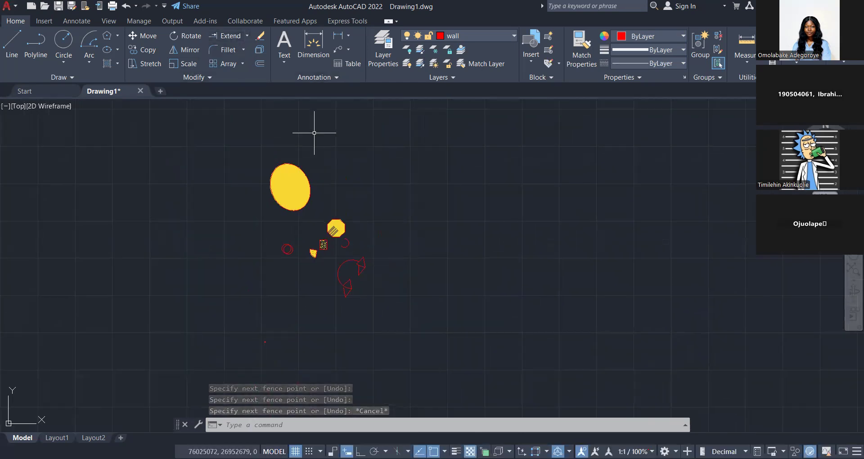
middle_drag(314, 133, 292, 164)
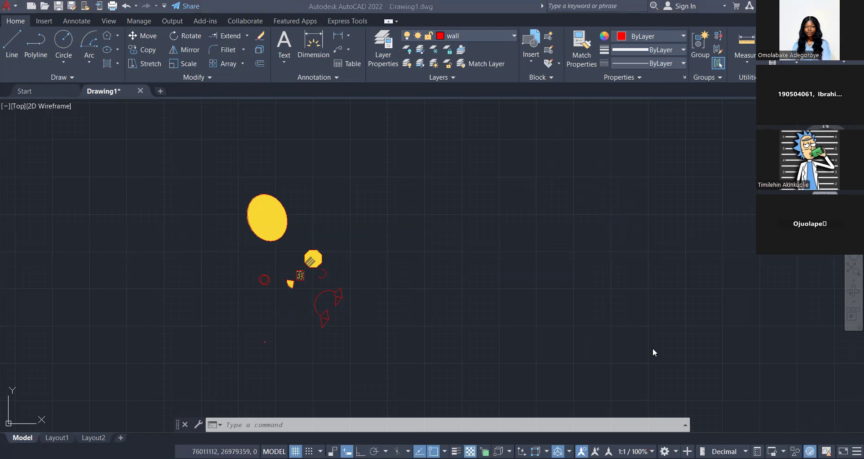
Extend the open left line of the lower outline up to the large arc.
click(272, 64)
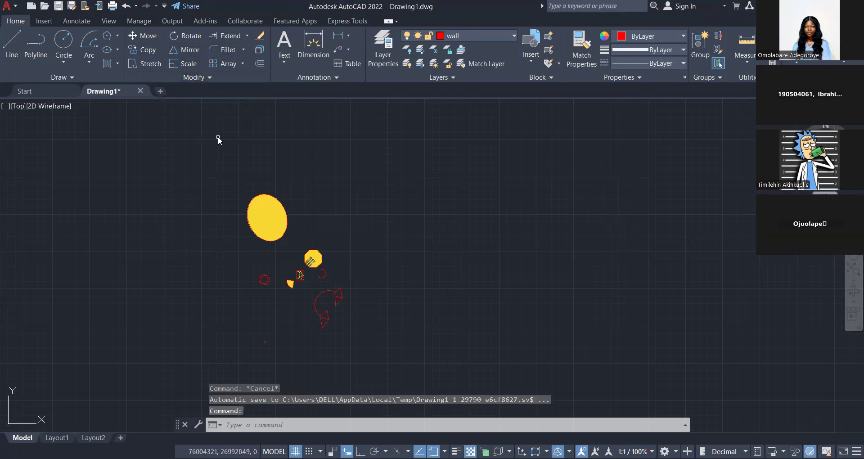
text(TR)
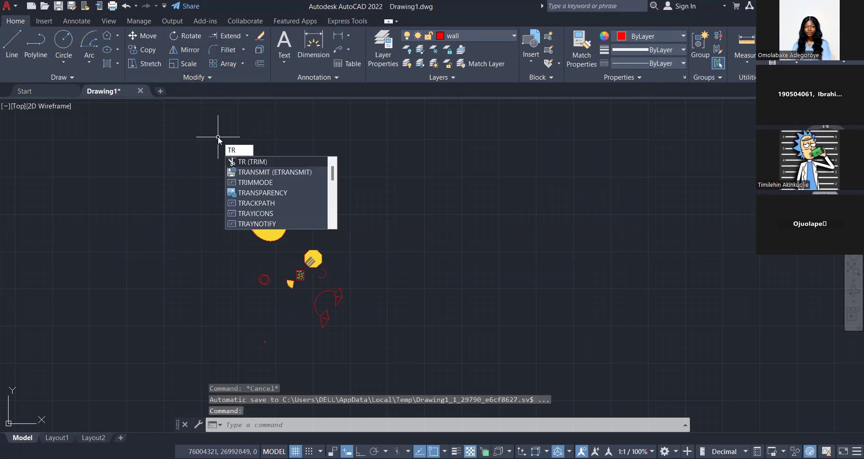
key(Return)
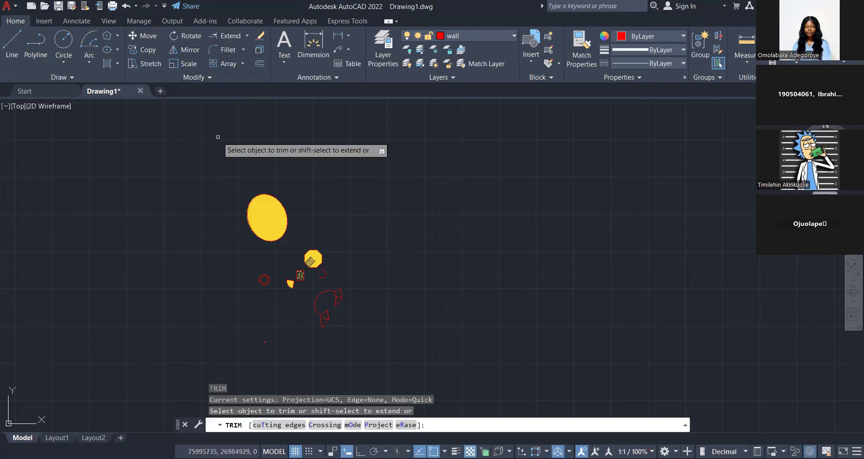
scroll(325, 312, up, 8)
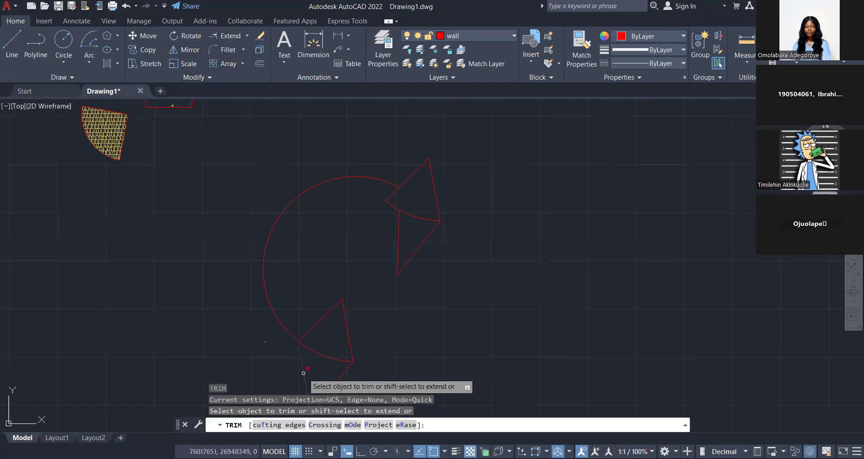
key(Escape)
key(Return)
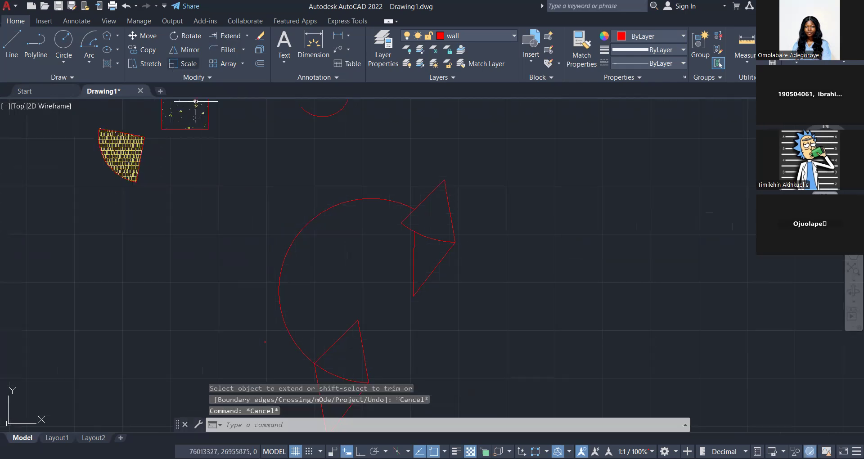
Move the large arc away to the left of the lower outline and place a copy of it around the upper outline.
text(M)
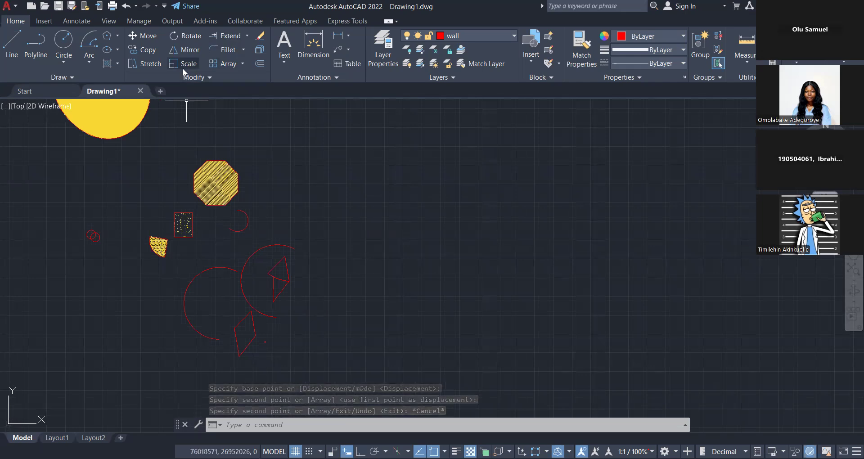
key(Escape)
Place a large four-sided outline in the free space to the right of the hatched octagon, using a scale factor of 2.
scroll(170, 201, up, 2)
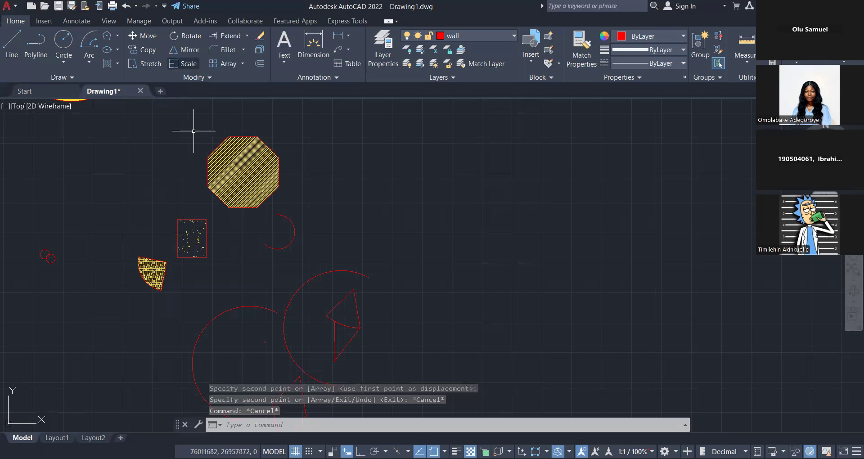
scroll(297, 414, up, 2)
middle_drag(297, 414, 318, 358)
scroll(317, 357, down, 2)
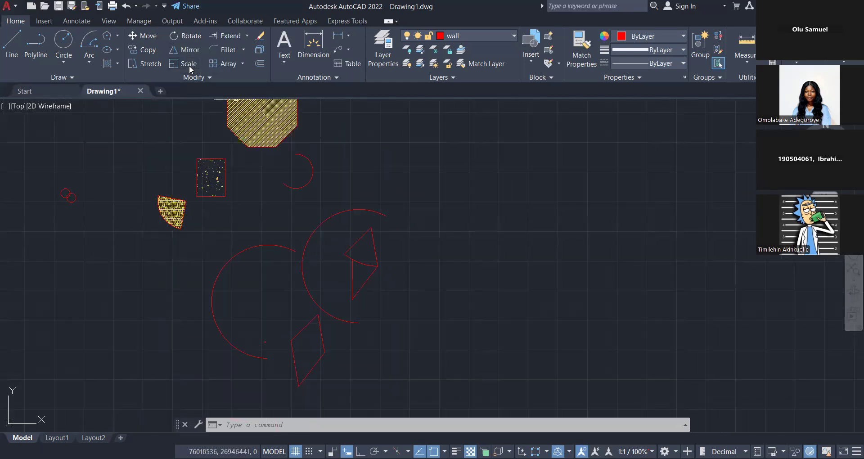
middle_drag(265, 191, 271, 224)
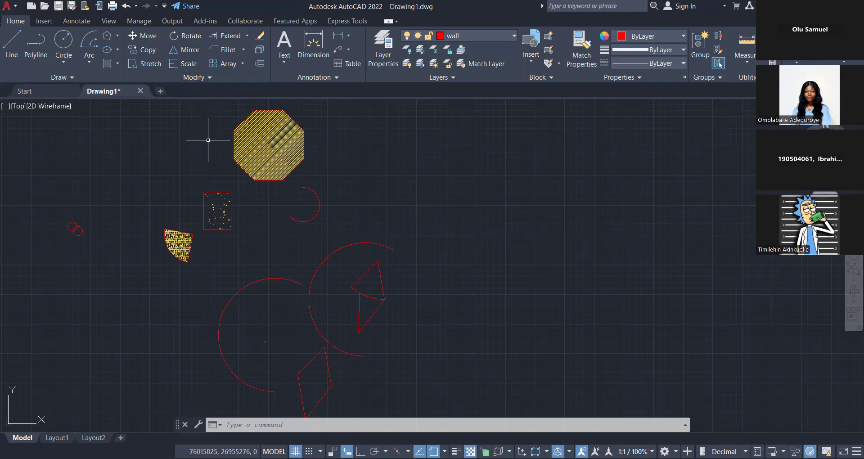
key(Escape)
key(Escape)
scroll(202, 194, up, 2)
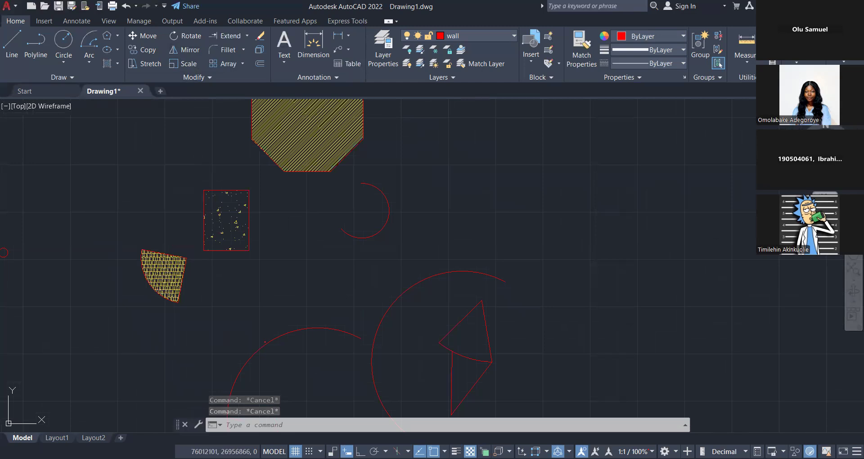
click(219, 233)
key(Escape)
key(Escape)
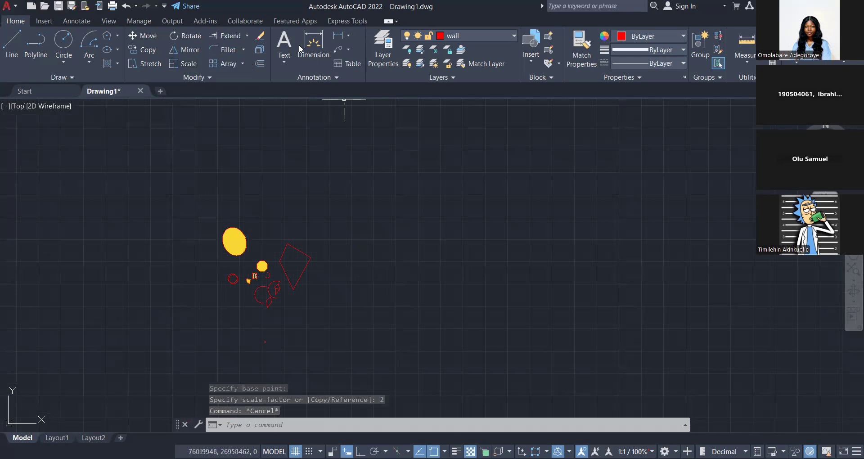
key(Escape)
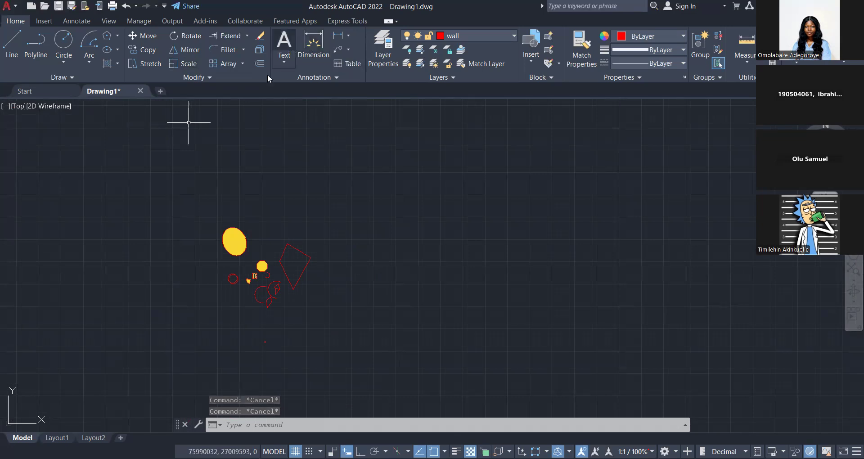
click(285, 60)
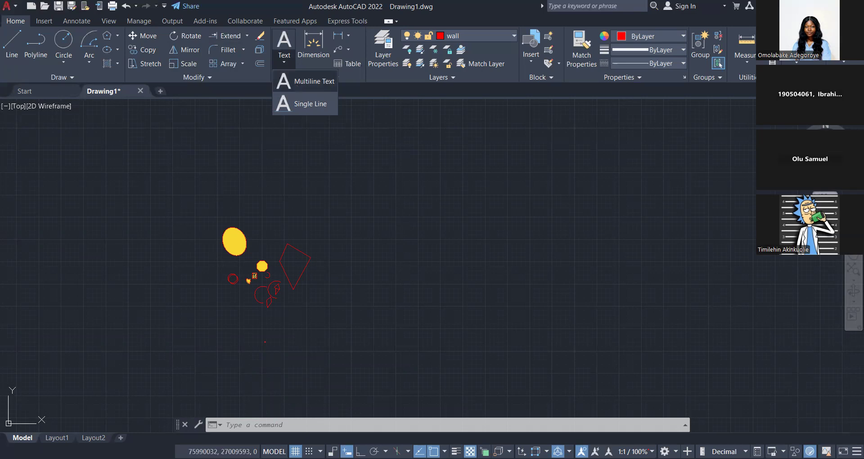
click(296, 83)
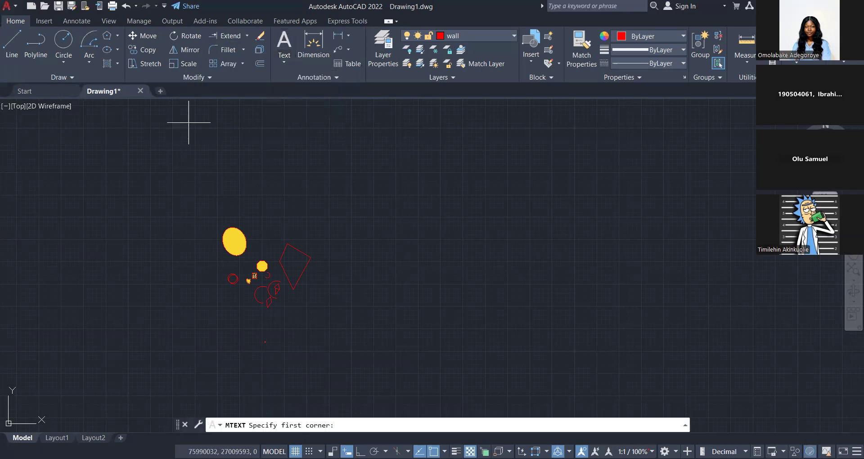
click(269, 198)
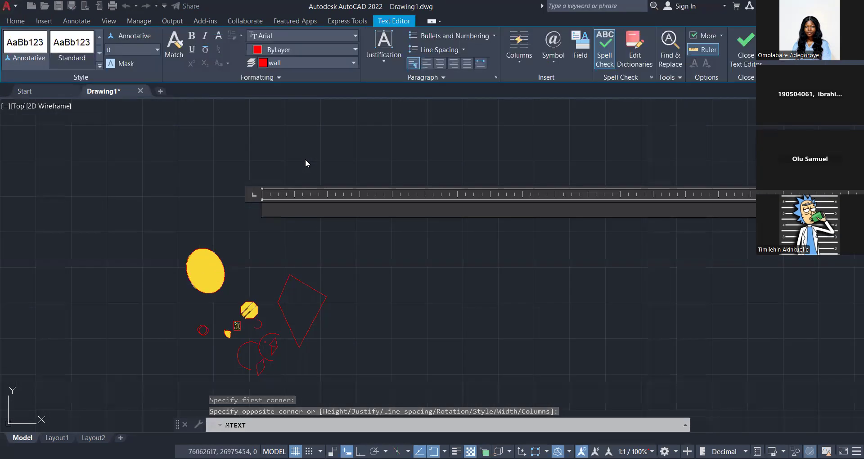
key(Escape)
key(Escape)
Create a new layer named text in the layer properties.
click(382, 54)
click(156, 165)
text(t)
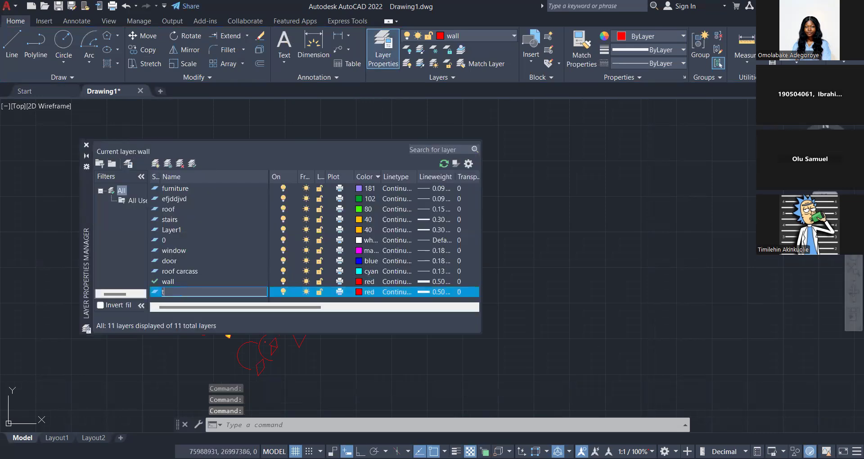
text(ext)
key(Return)
Set the text layer's colour to magenta and its lineweight to 0.05 mm.
click(367, 293)
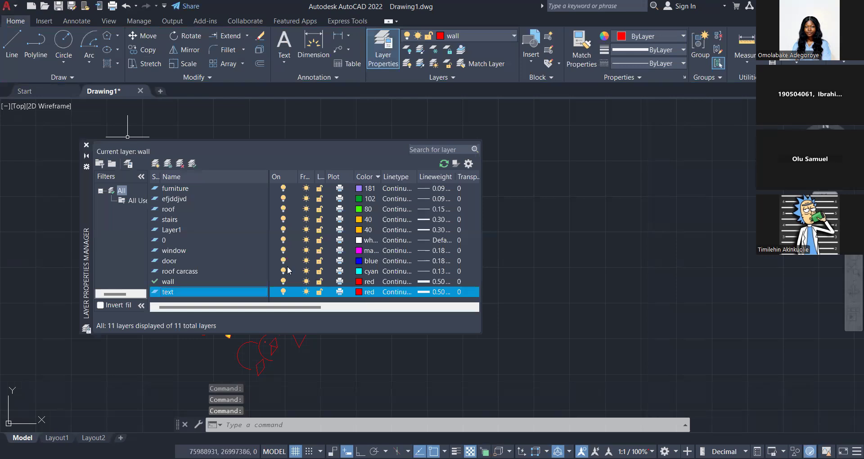
click(197, 292)
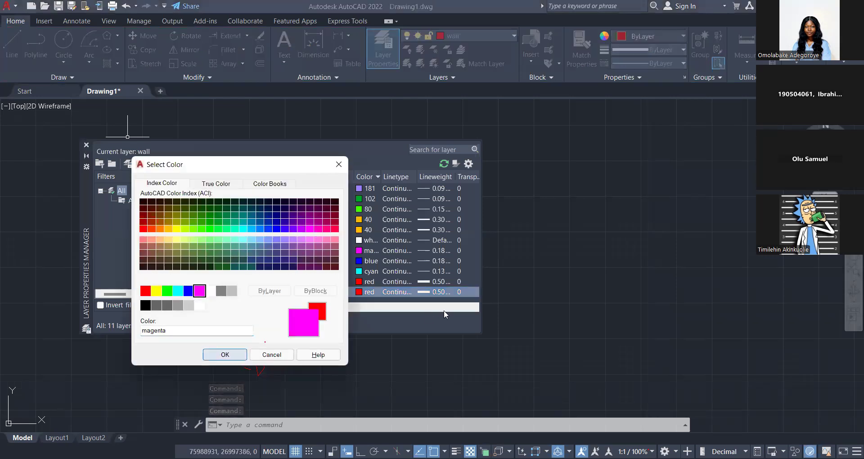
key(Return)
click(423, 291)
scroll(304, 163, up, 4)
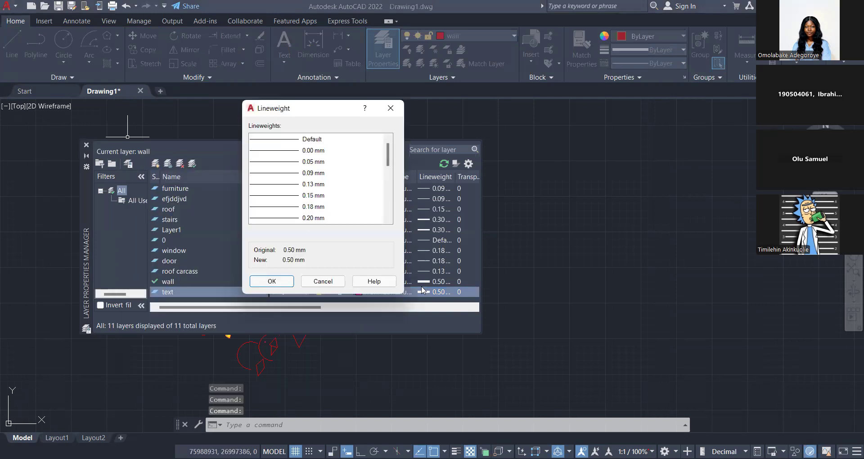
click(296, 165)
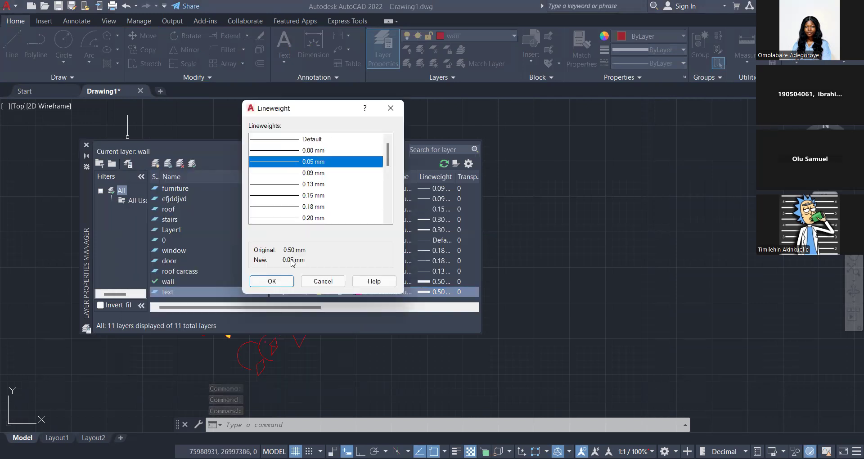
key(Return)
Create a new layer named dimension in the layer properties.
click(156, 163)
text(d)
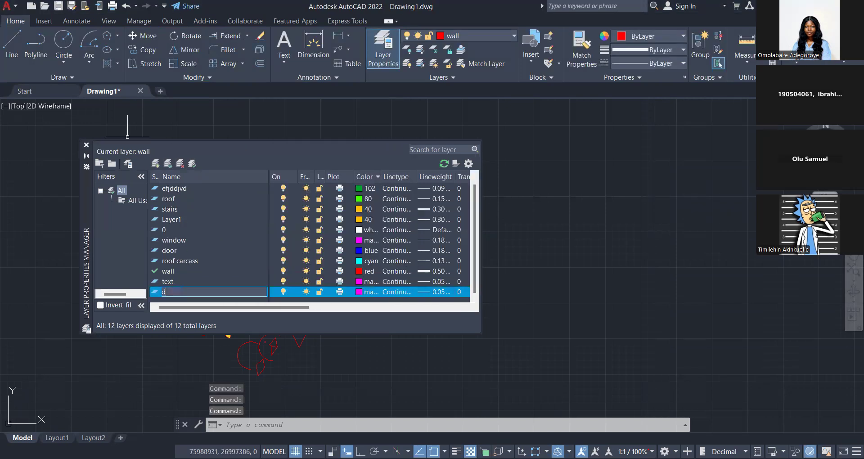
text(imension)
key(Return)
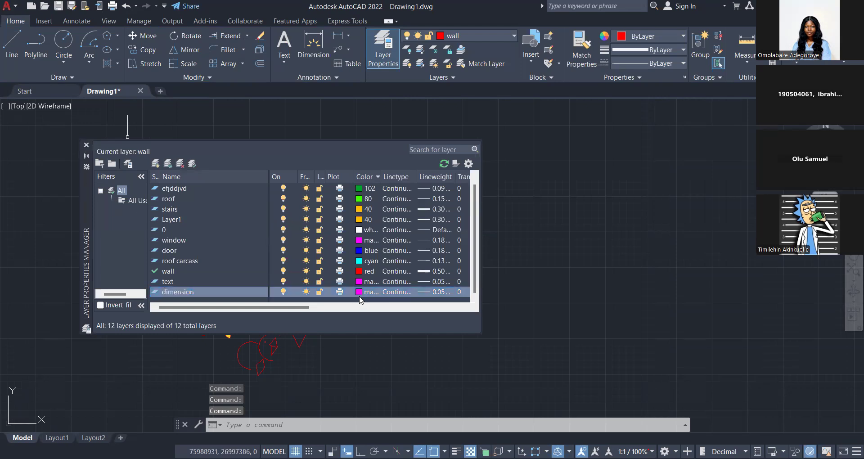
Set the dimension layer's colour to index 132 and close the layer properties.
click(362, 292)
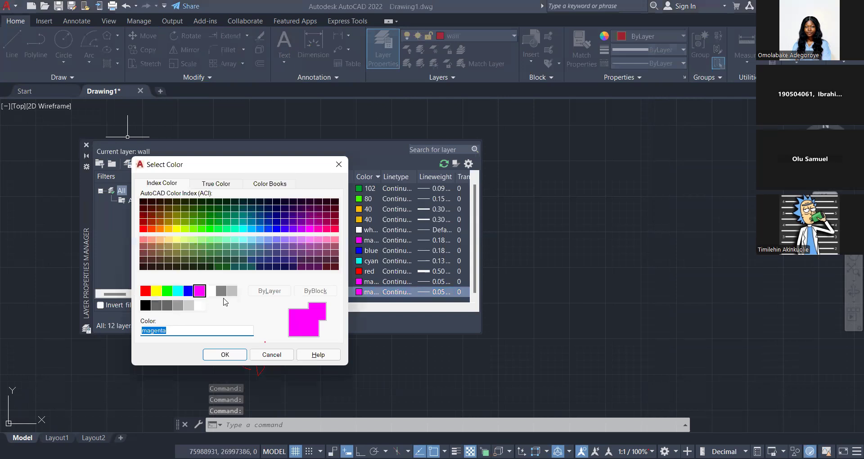
click(259, 229)
click(243, 224)
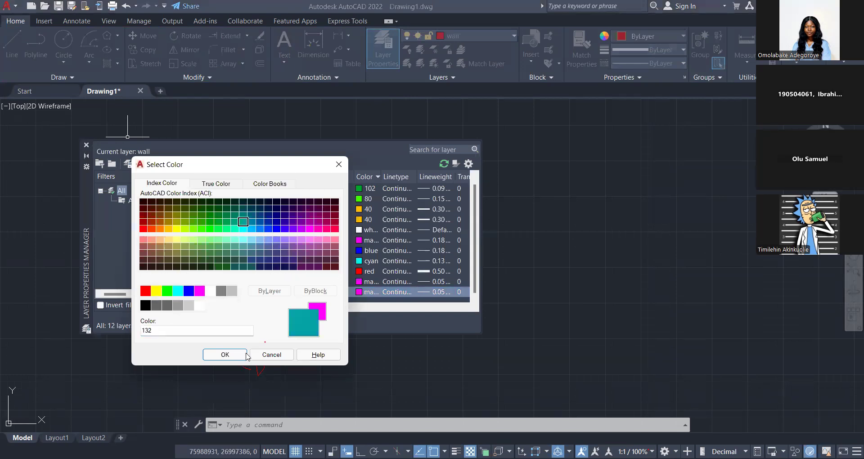
key(Return)
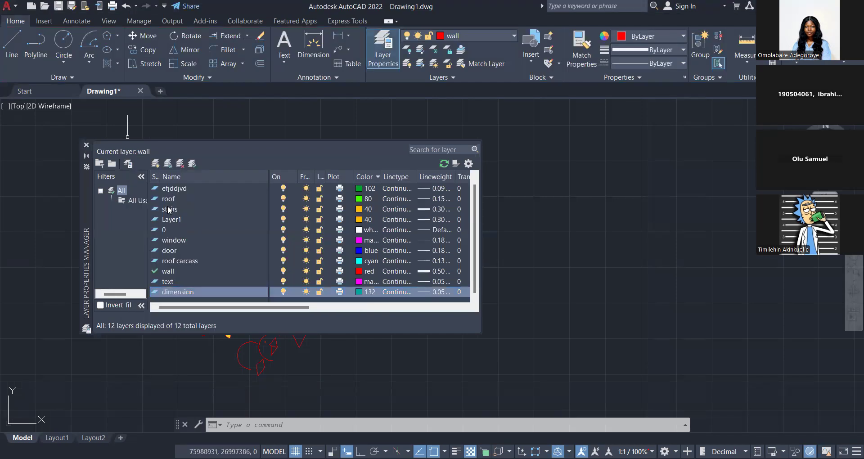
click(87, 145)
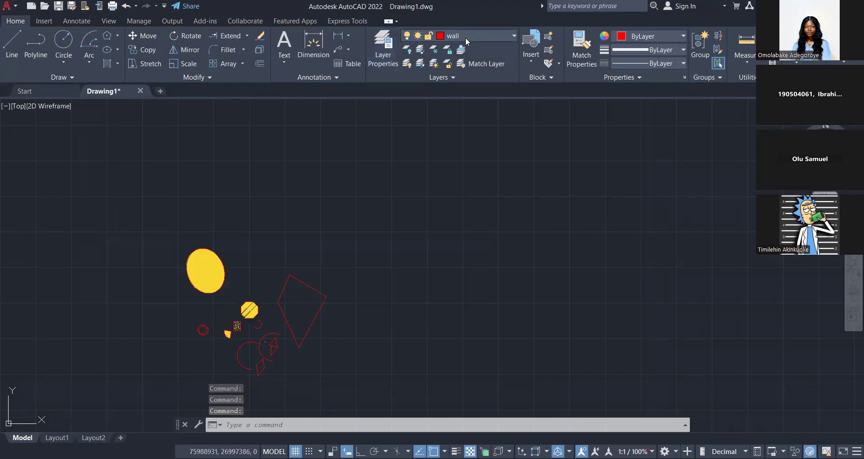
click(465, 37)
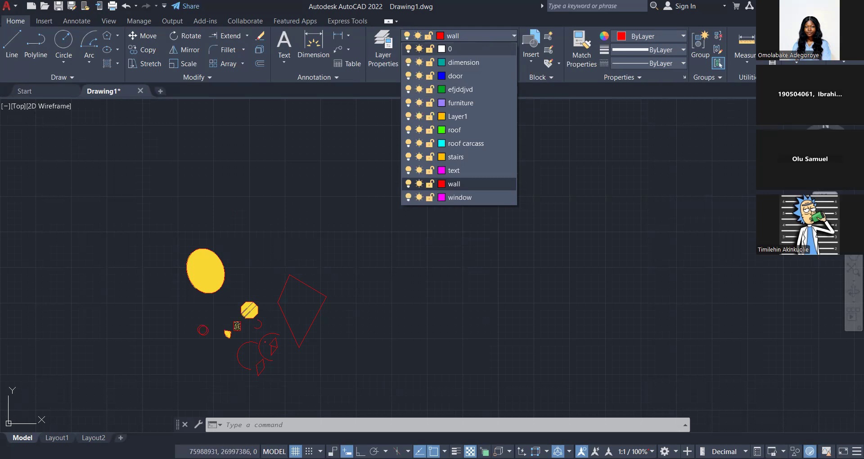
key(Escape)
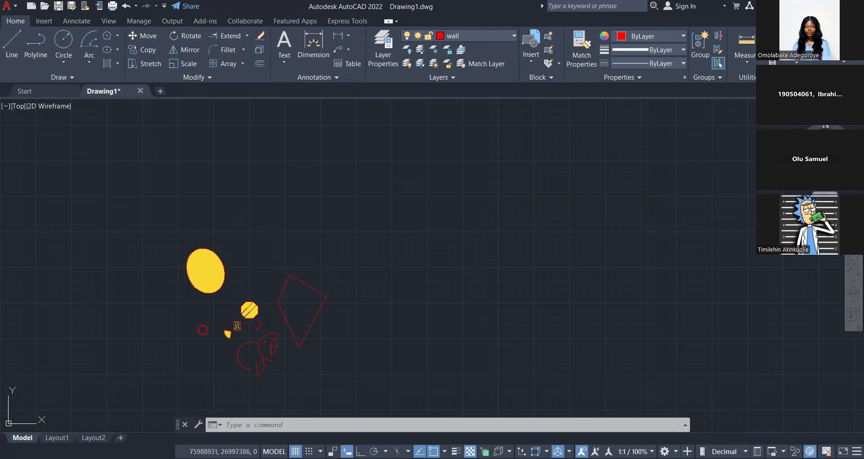
click(455, 36)
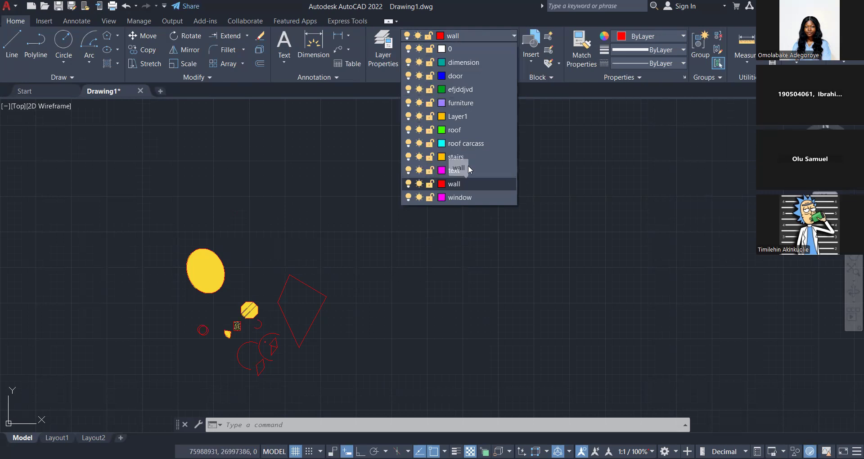
click(428, 271)
Change the text layer's colour to index 60 and make text the current layer.
click(379, 64)
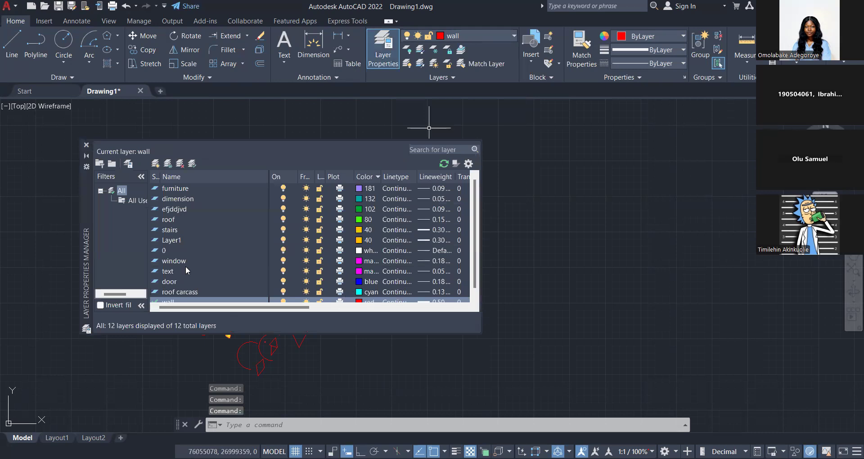
scroll(169, 264, down, 1)
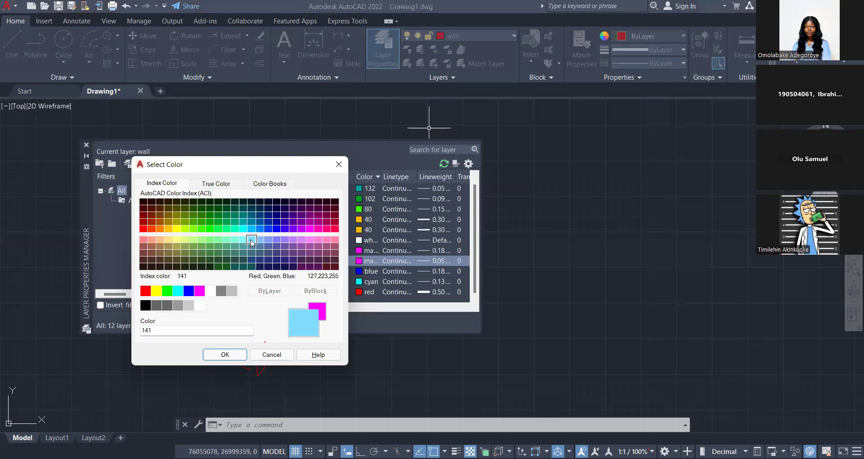
click(185, 228)
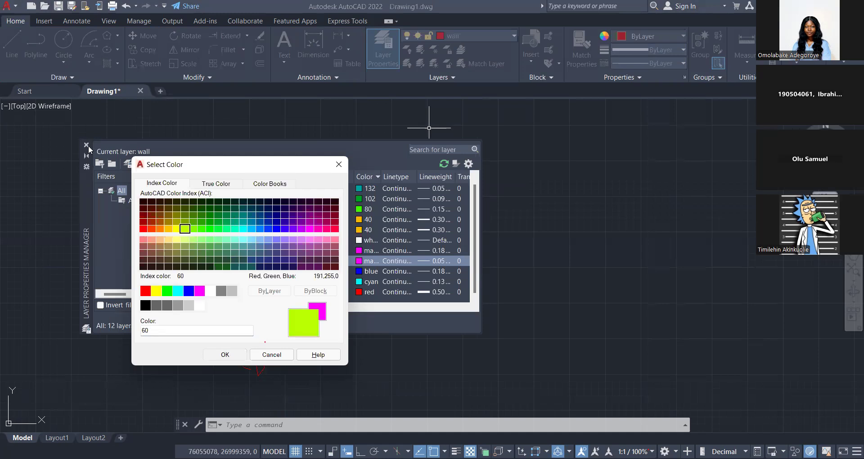
click(228, 355)
click(480, 36)
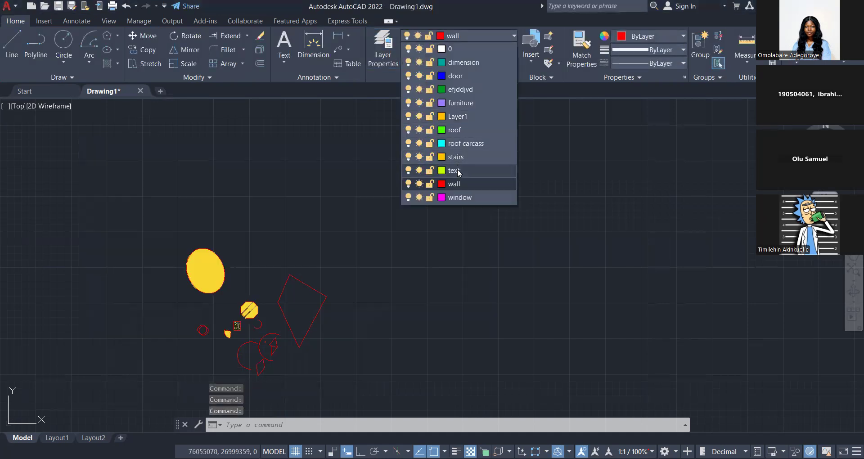
click(457, 170)
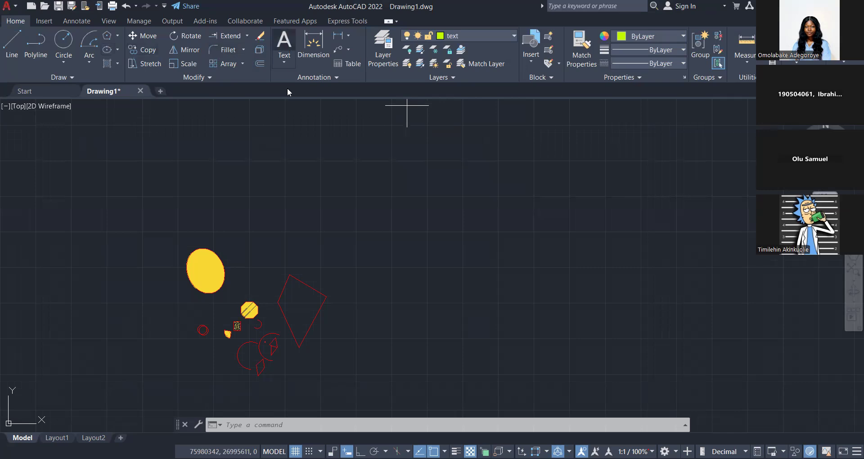
Start a multiline text above the shapes and enter "concrete wall" as its content.
click(285, 43)
click(285, 58)
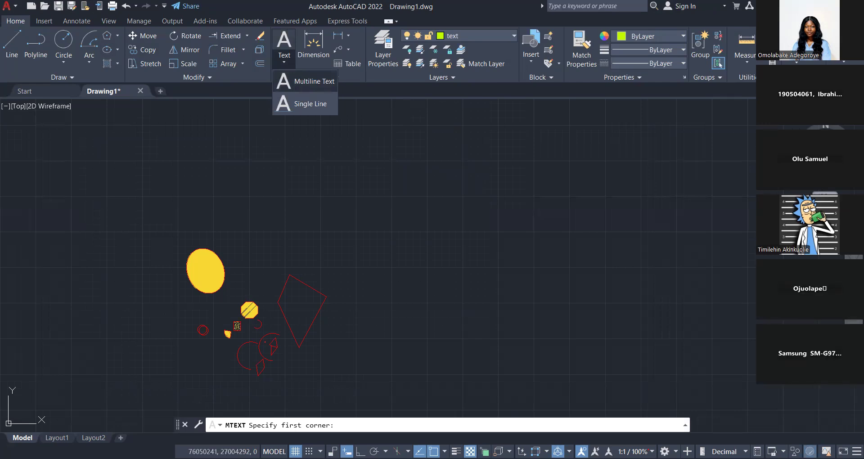
double_click(161, 171)
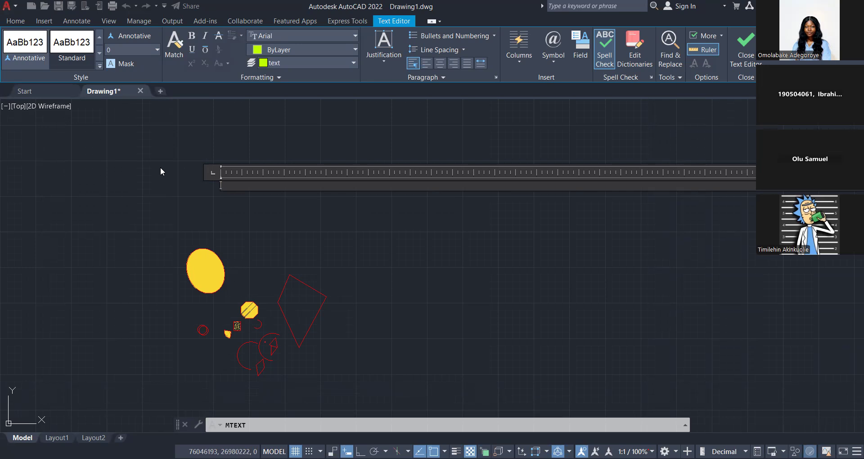
text(conxr)
key(BackSpace)
key(BackSpace)
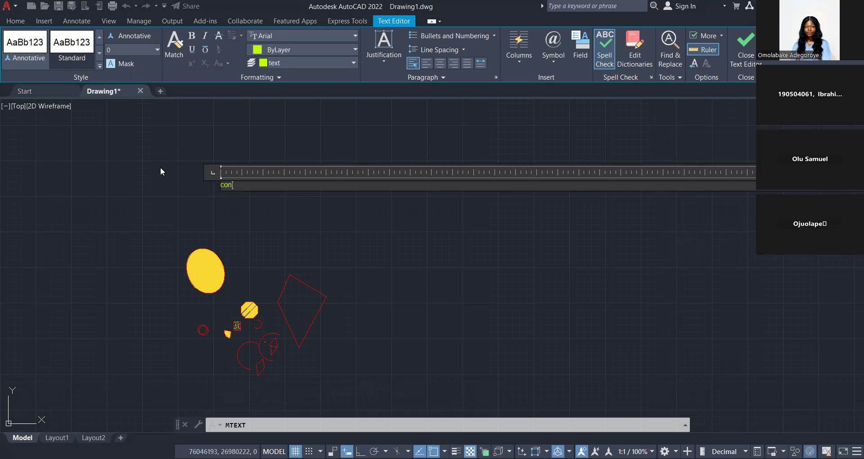
text(crete wall)
scroll(197, 166, up, 2)
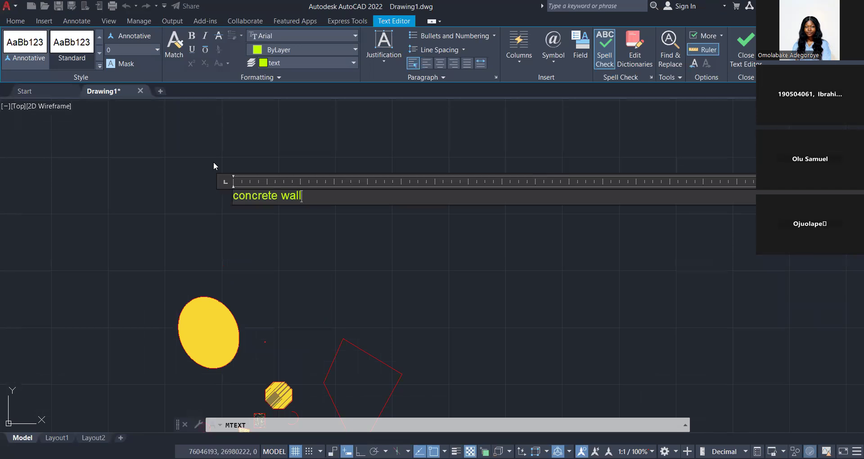
Set the height of the whole "concrete wall" text to 20 and finish editing it.
key(ctrl+a)
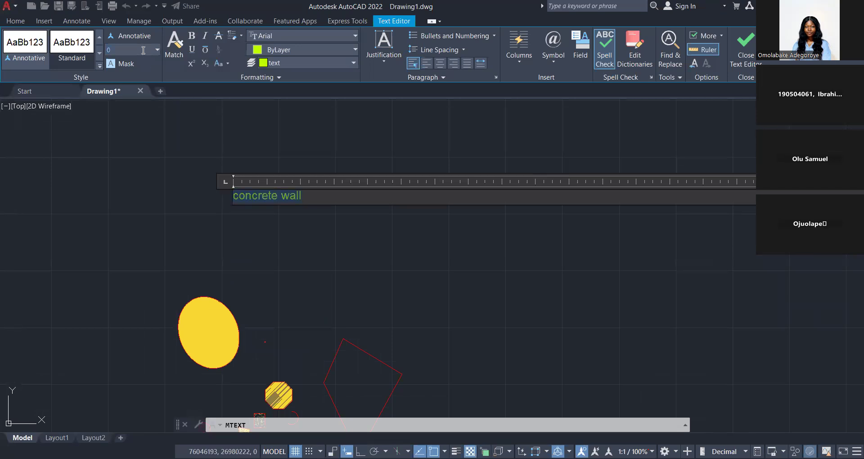
text(20)
key(Return)
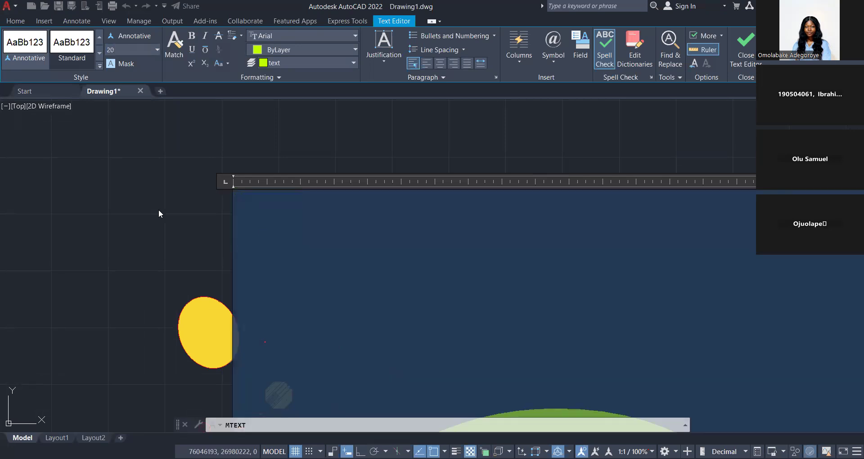
scroll(161, 227, down, 2)
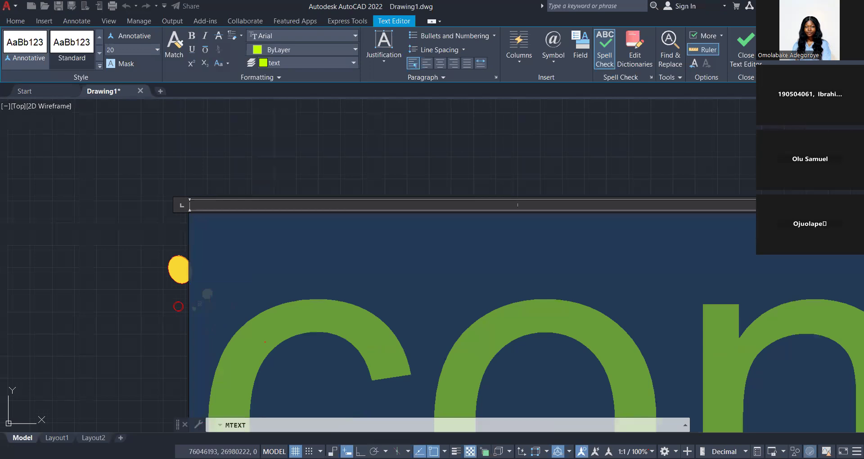
click(167, 230)
scroll(169, 230, down, 5)
scroll(168, 230, up, 3)
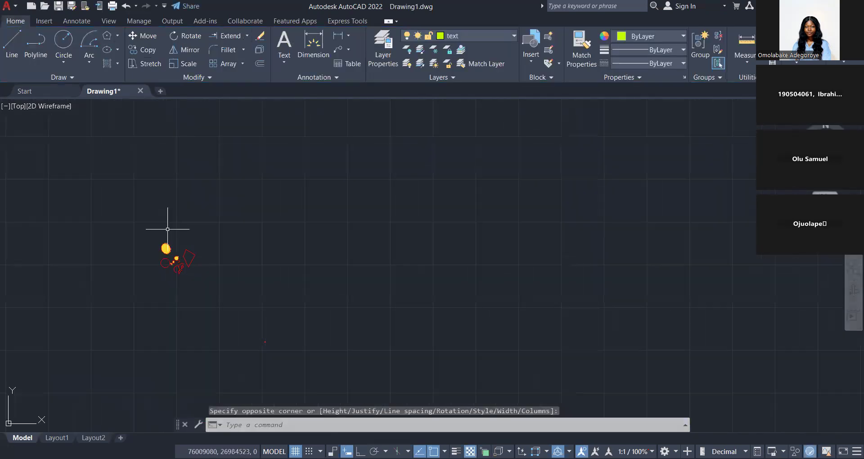
Locate the "concrete wall" text, reopen it for editing and set its height to 50.
scroll(168, 229, up, 3)
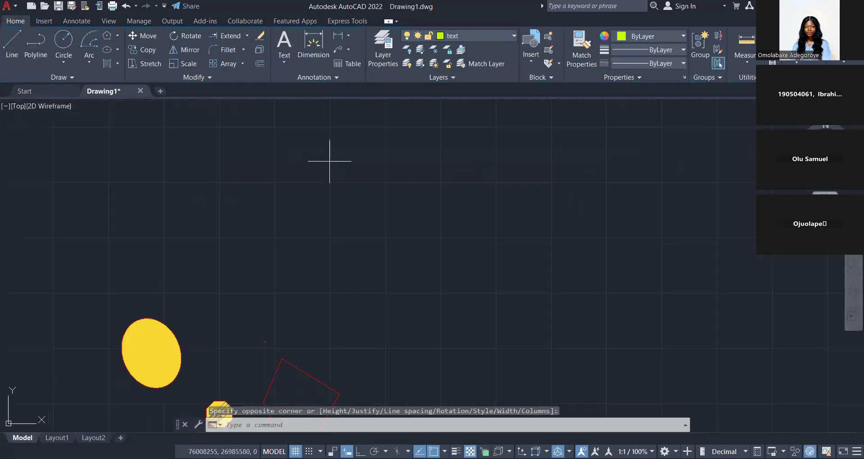
click(329, 161)
click(285, 243)
scroll(286, 243, down, 1)
scroll(258, 236, up, 3)
scroll(175, 235, up, 6)
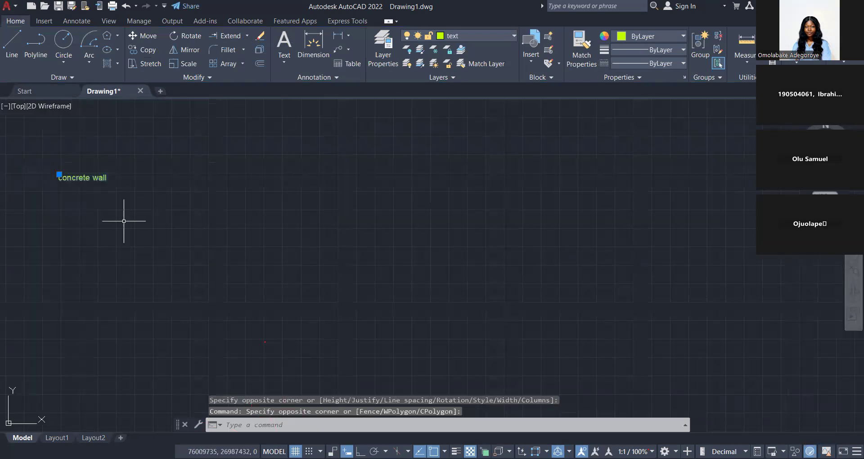
middle_drag(123, 221, 358, 315)
scroll(311, 269, up, 4)
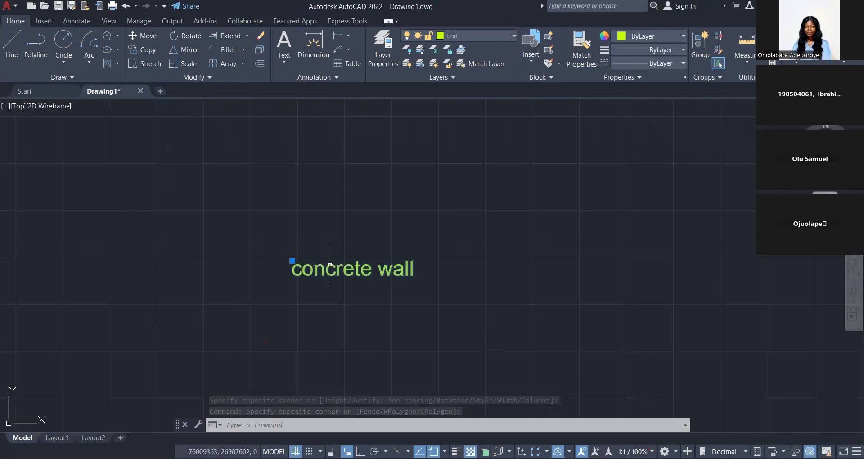
double_click(330, 268)
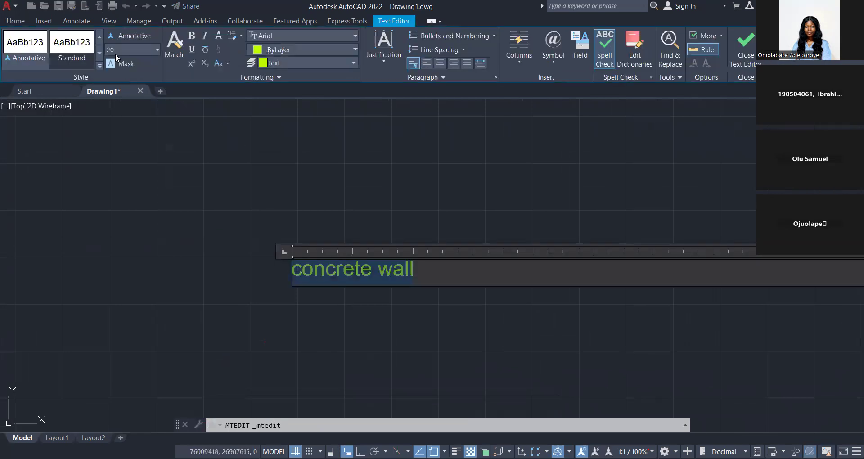
click(119, 49)
text(50)
key(Return)
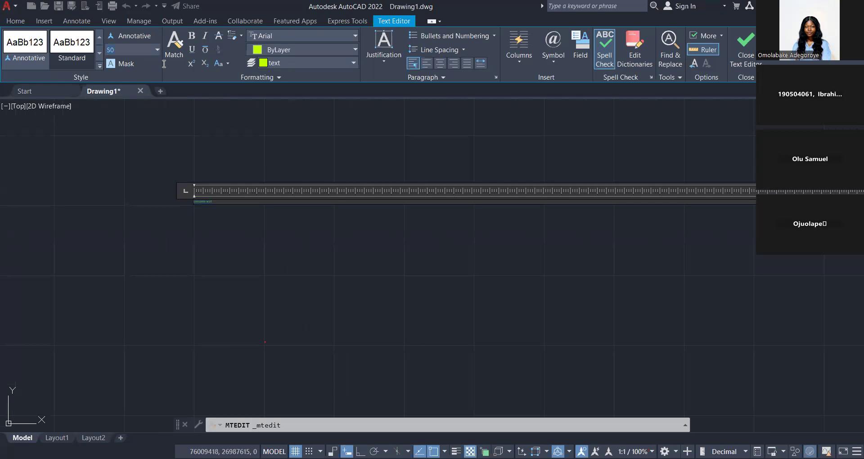
Set the "concrete wall" text's height to 100 and finish editing it.
click(145, 49)
text(100)
key(Return)
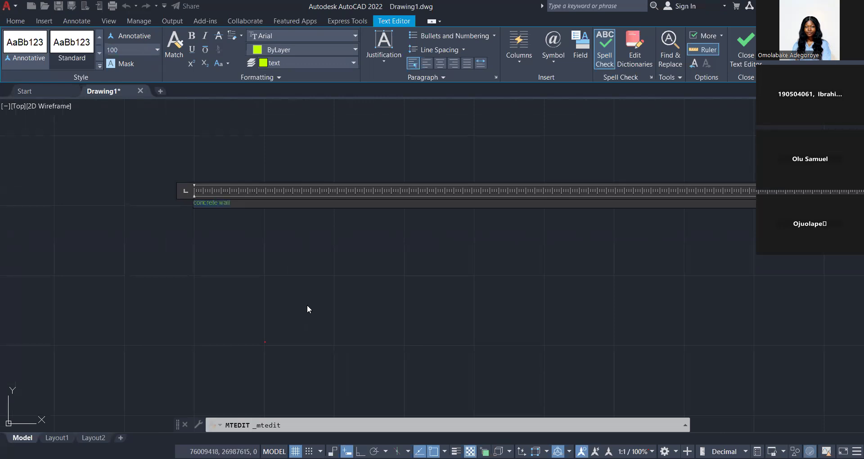
scroll(309, 307, down, 10)
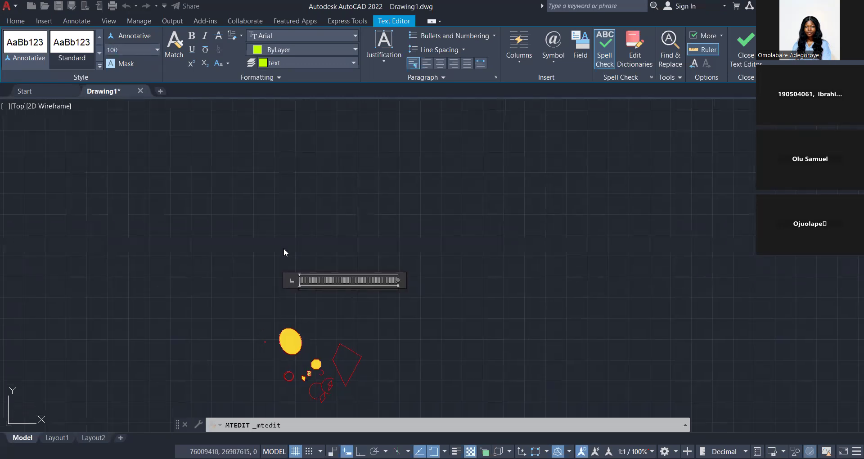
scroll(306, 308, up, 8)
scroll(285, 168, up, 8)
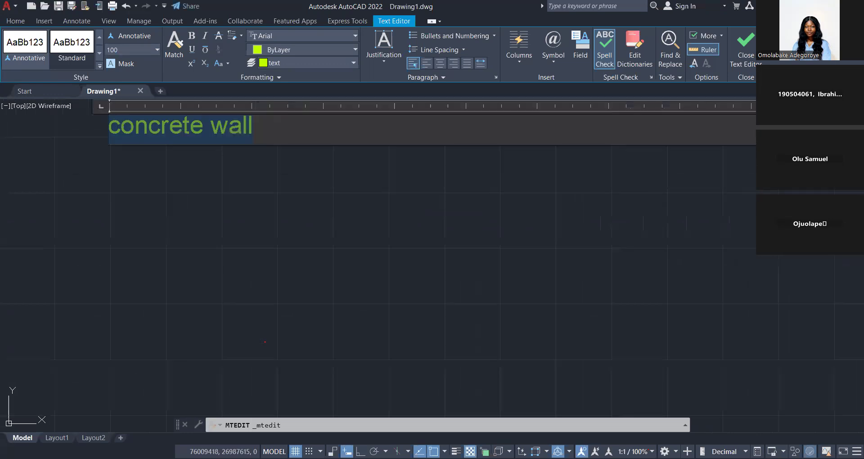
click(253, 198)
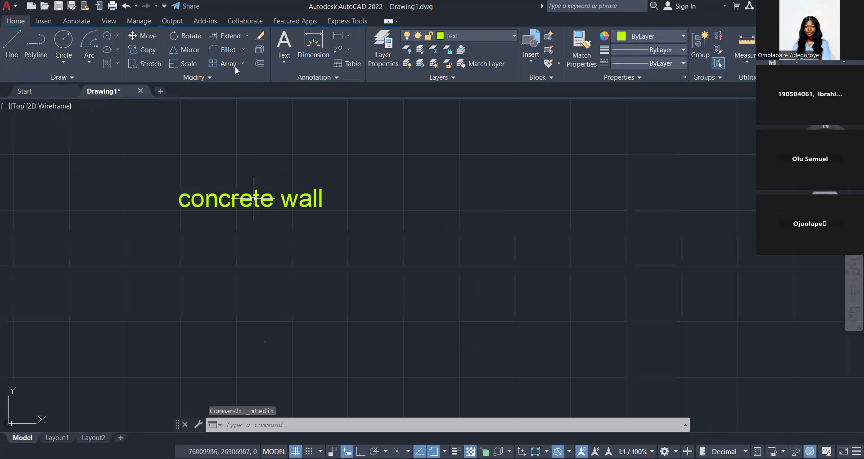
Reopen the "concrete wall" text, set its font to Times New Roman, and make it bold and underlined.
double_click(253, 198)
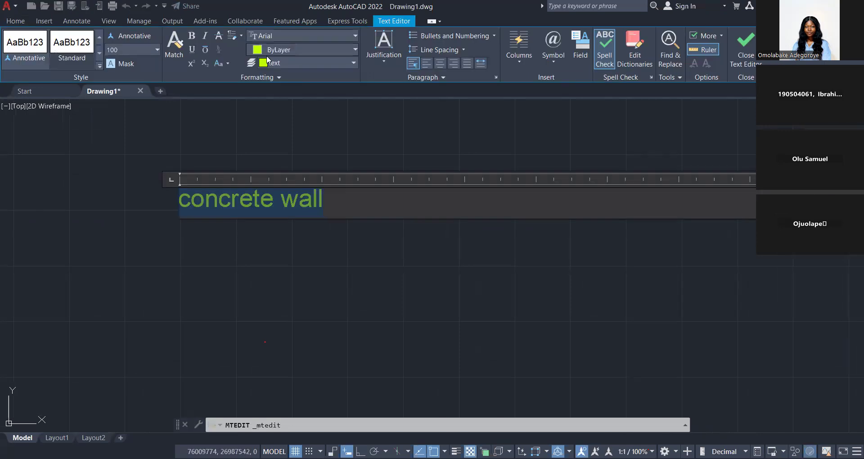
key(Down)
key(Down)
key(Down)
key(Down)
key(Down)
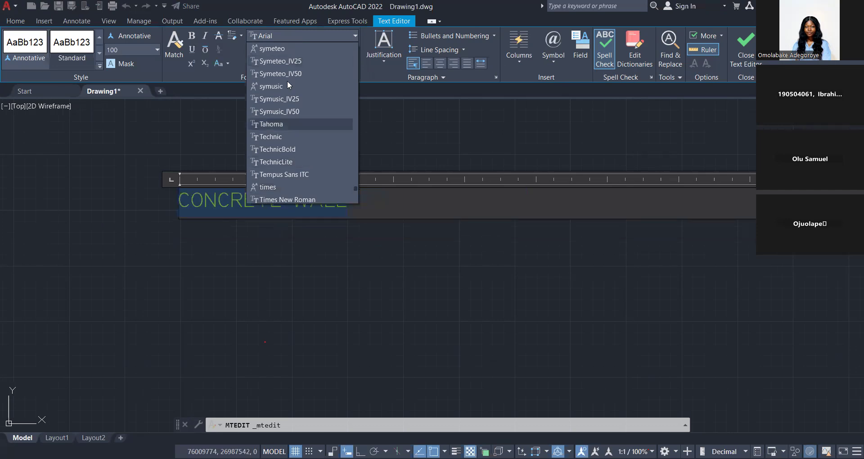
scroll(285, 105, down, 5)
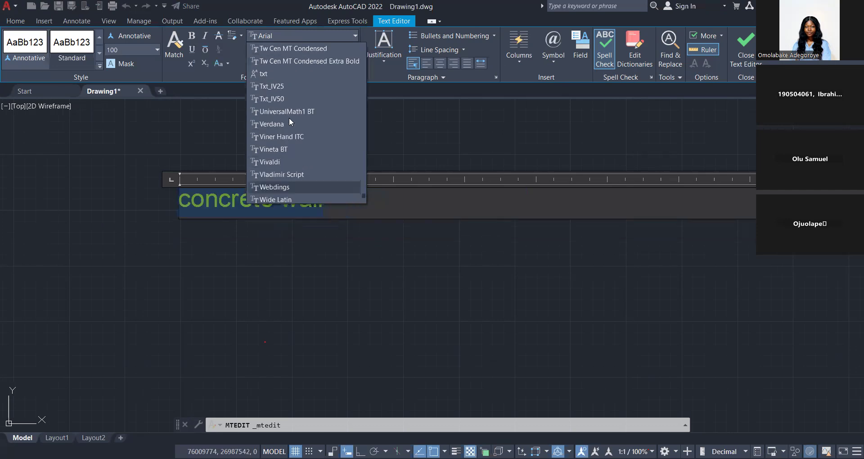
scroll(289, 118, up, 5)
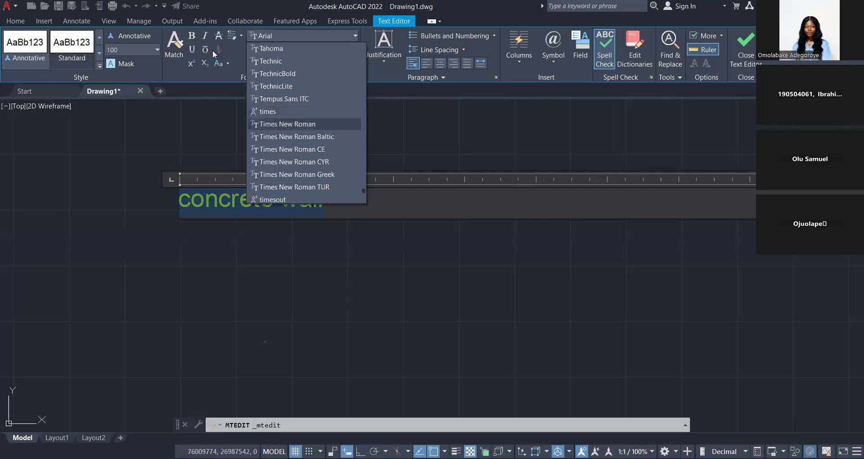
key(Return)
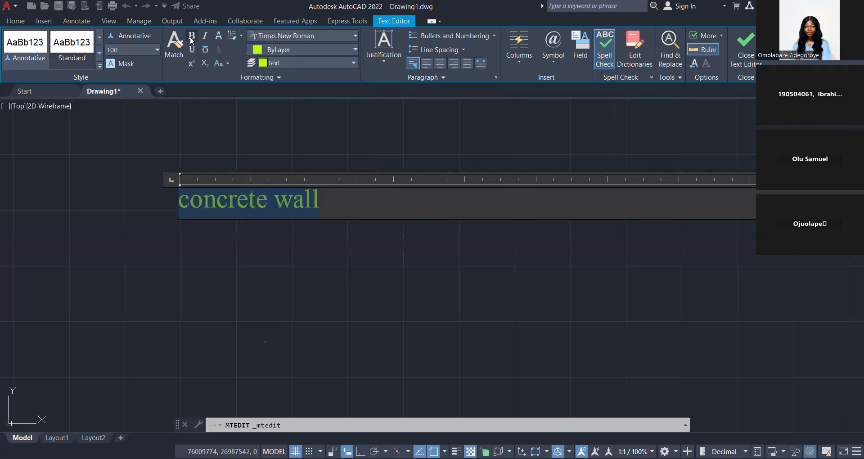
click(192, 38)
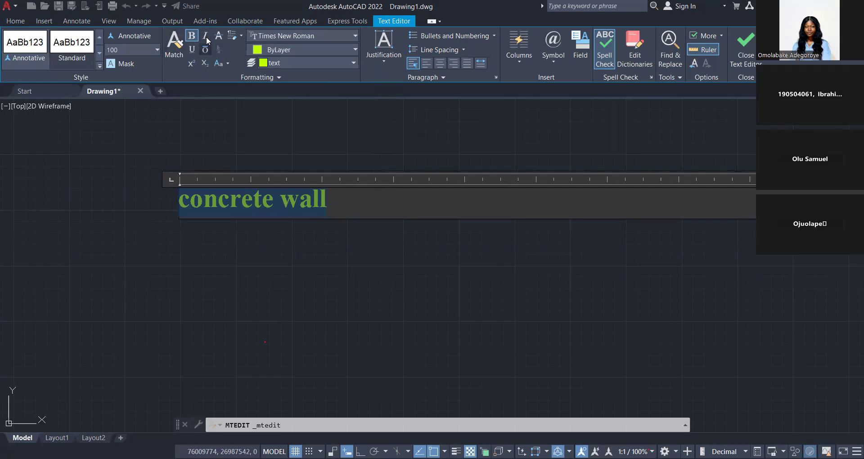
click(192, 50)
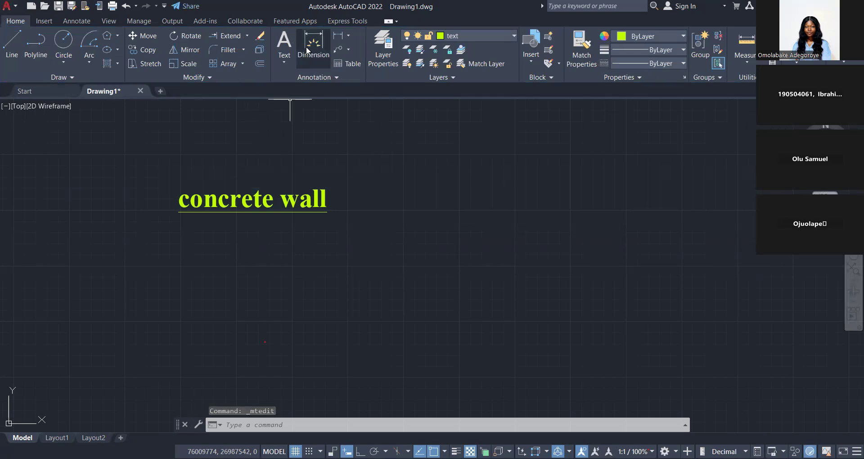
scroll(256, 188, down, 8)
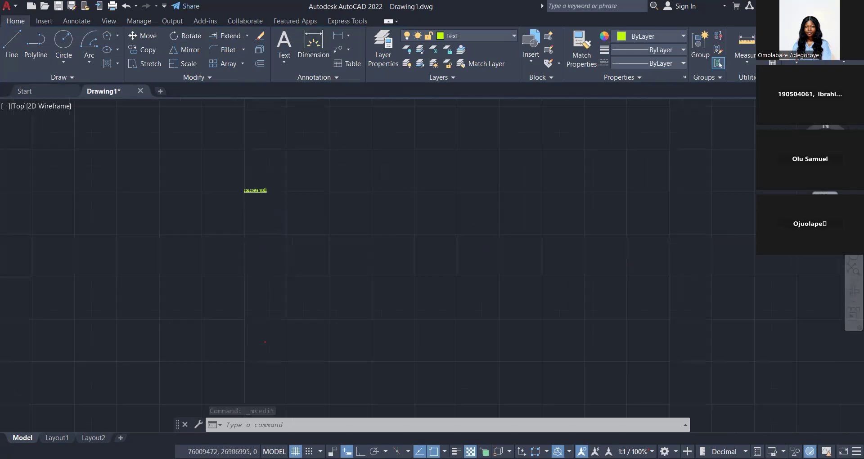
scroll(247, 230, down, 2)
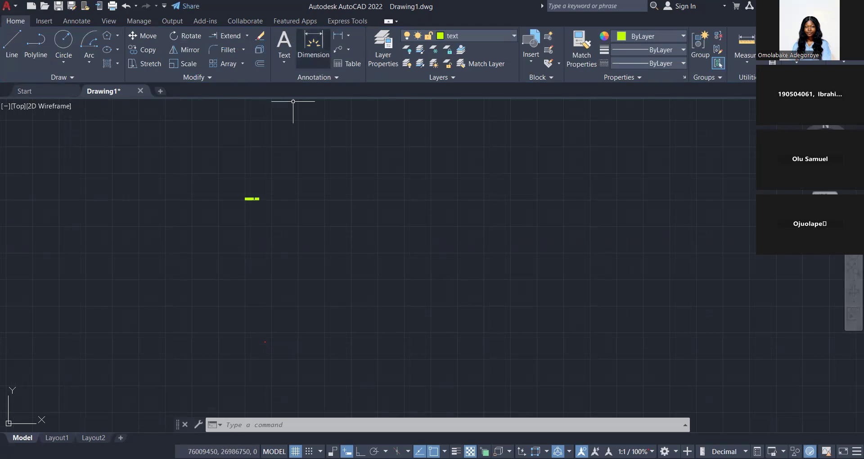
scroll(310, 180, down, 7)
middle_drag(304, 227, 302, 221)
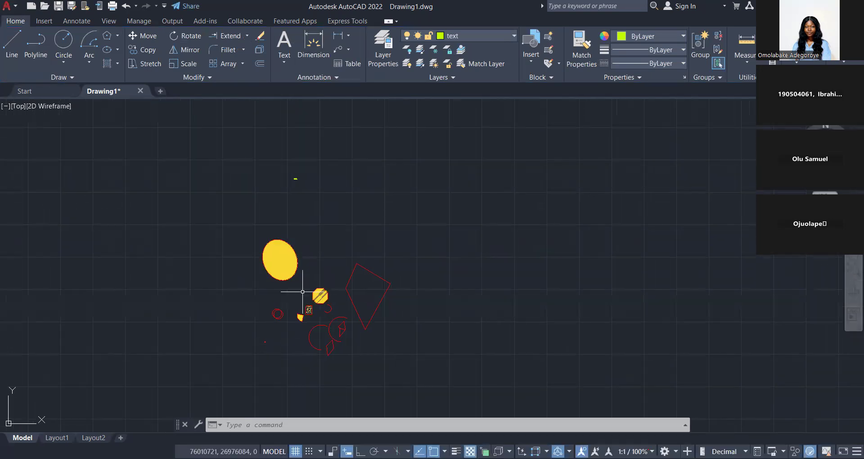
click(312, 52)
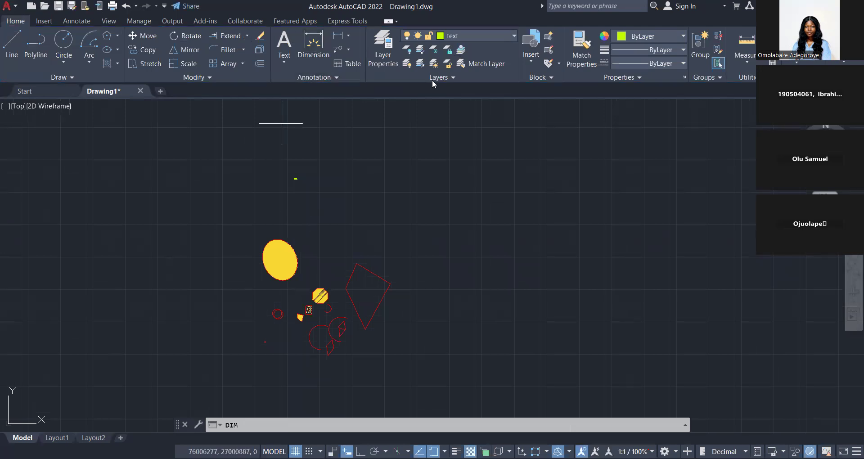
key(Escape)
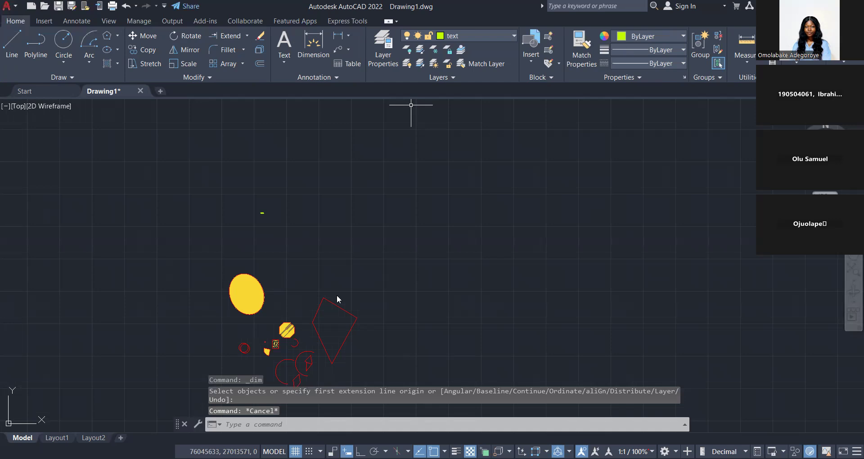
scroll(335, 301, up, 4)
scroll(346, 386, up, 2)
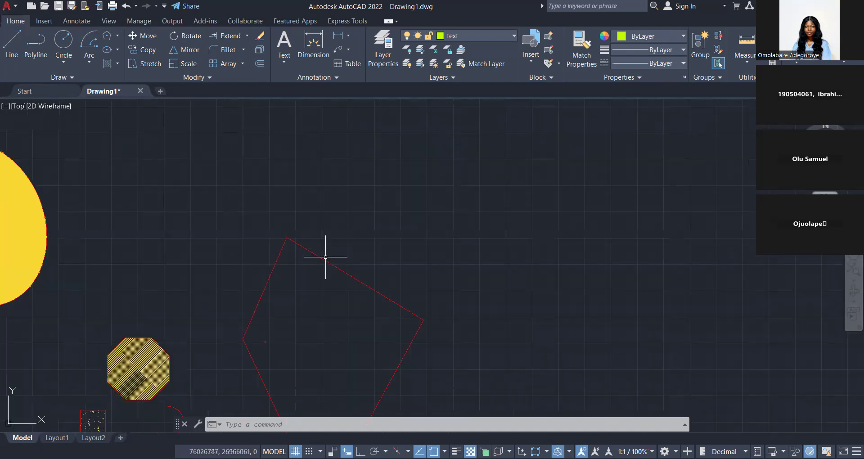
click(376, 250)
click(347, 289)
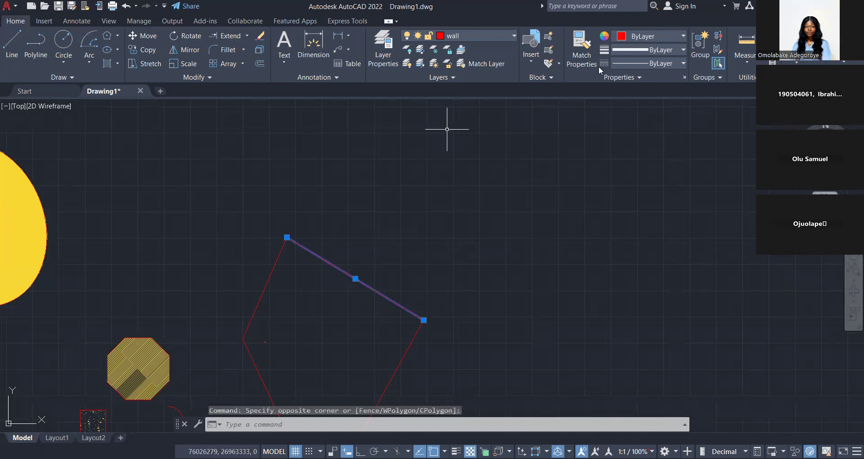
click(633, 37)
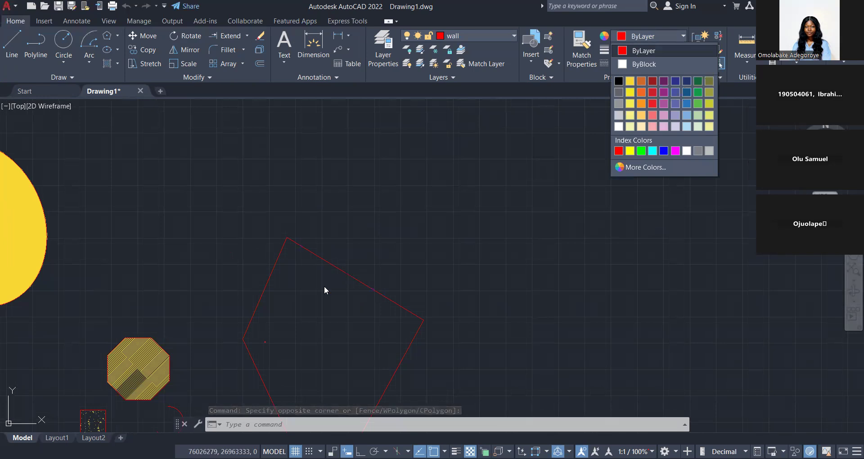
scroll(346, 235, down, 6)
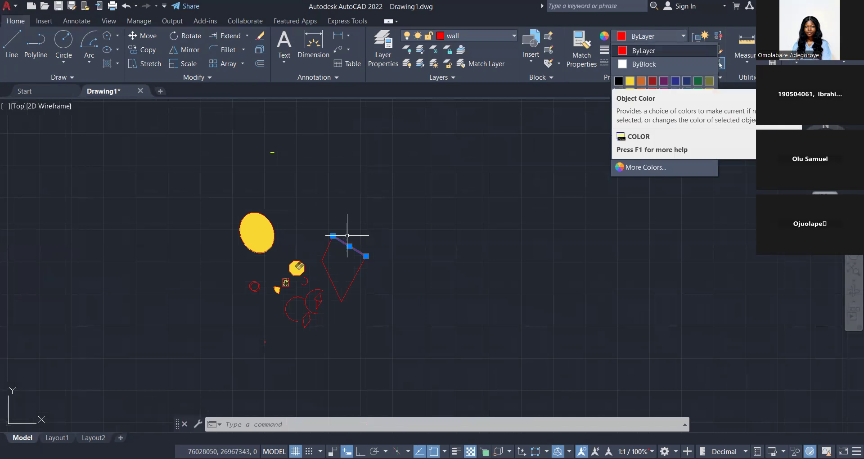
scroll(347, 235, up, 4)
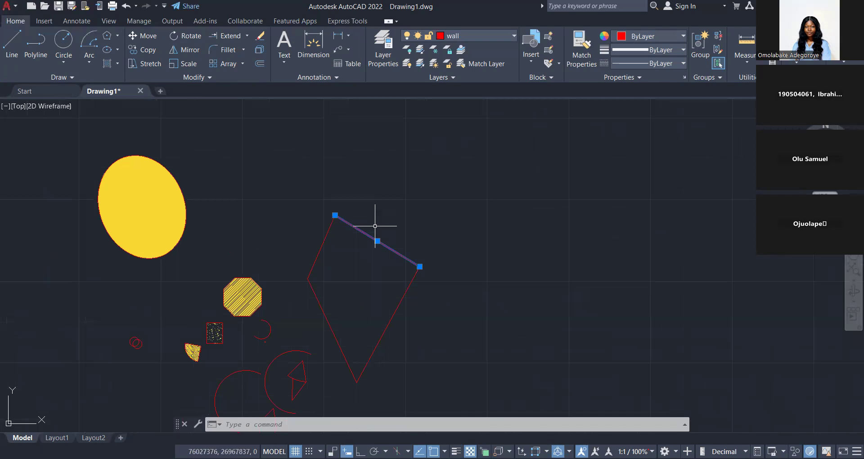
click(375, 226)
click(325, 232)
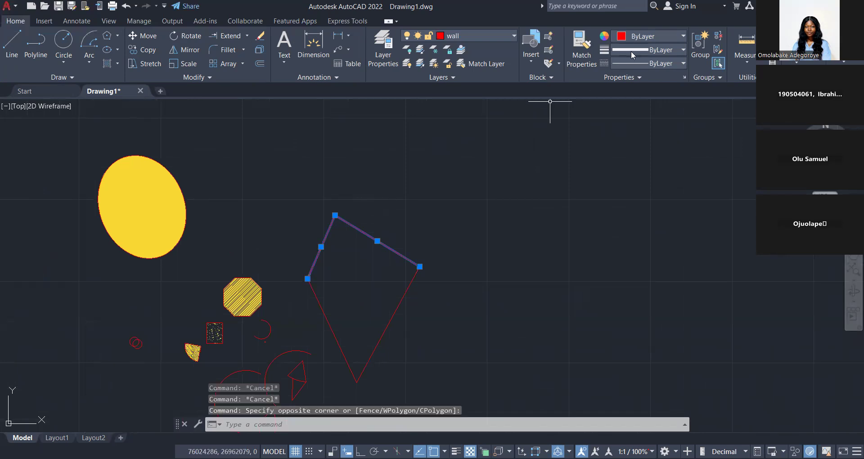
key(Escape)
key(Escape)
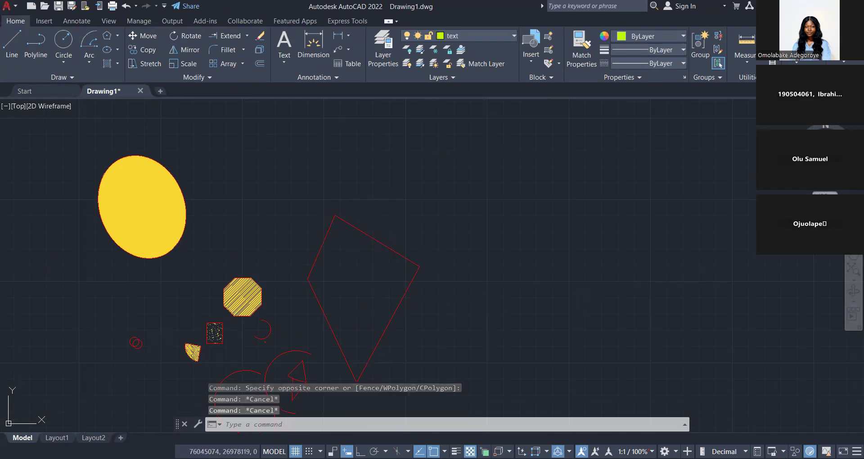
Set the two upper edges of the large kite-shaped outline to green with a 0.00 mm lineweight.
double_click(351, 192)
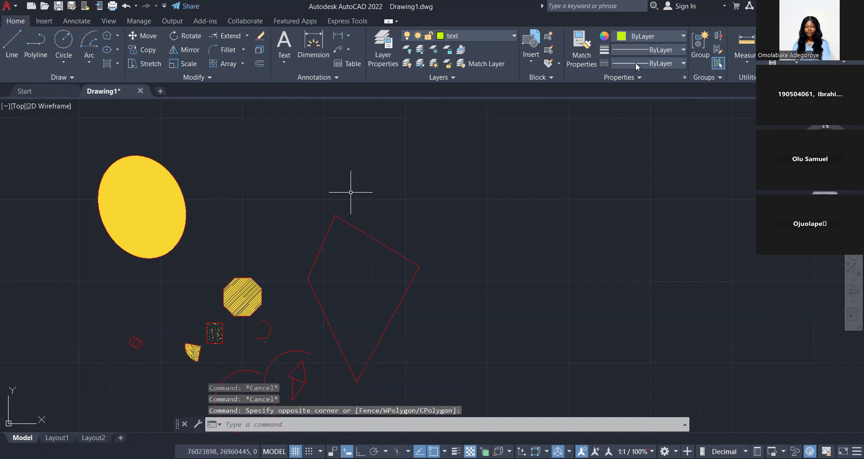
click(652, 40)
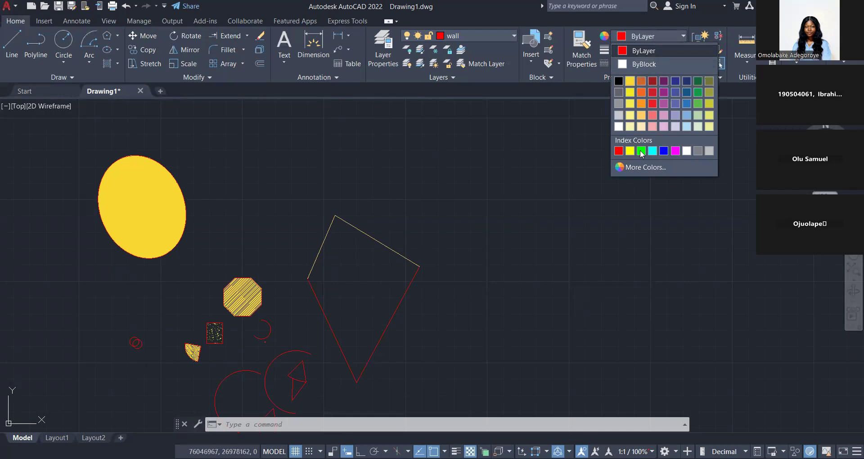
click(641, 151)
click(648, 49)
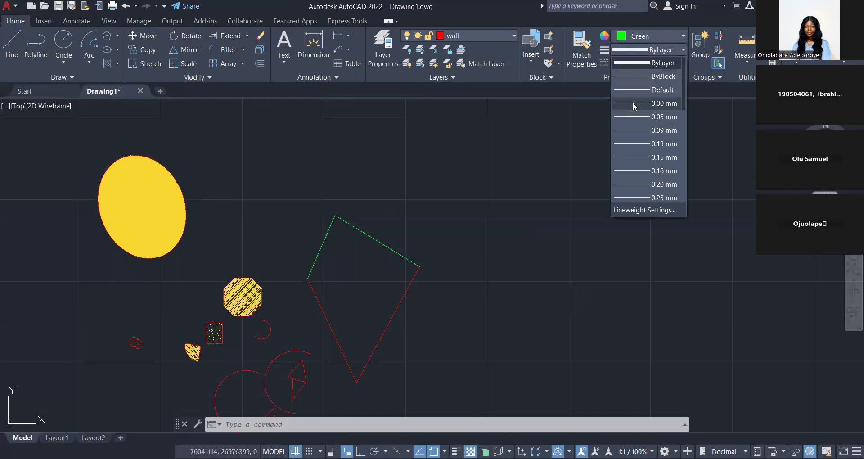
click(635, 105)
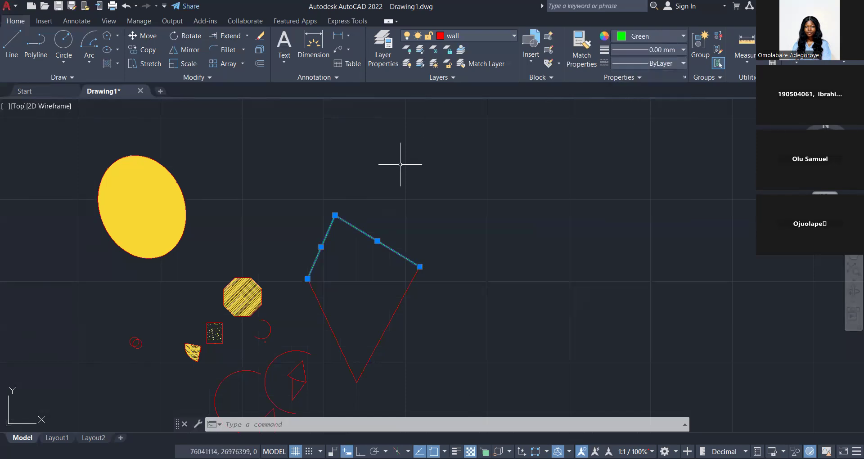
key(Escape)
key(Escape)
key(Escape)
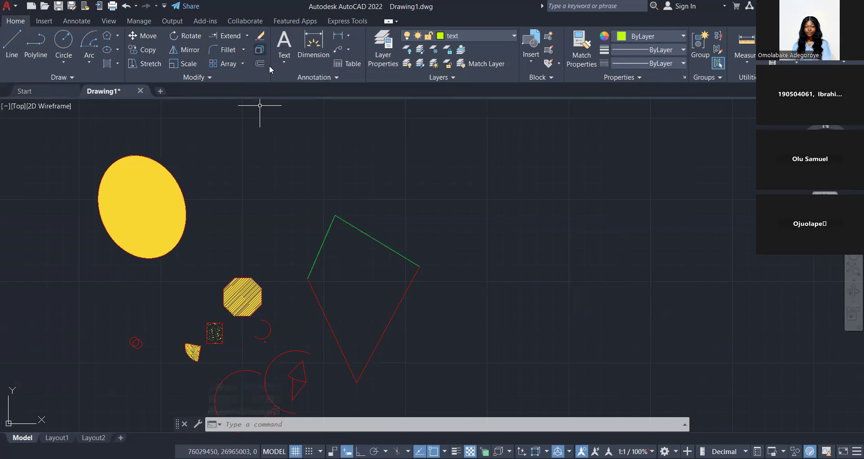
middle_drag(347, 306, 338, 236)
middle_drag(344, 197, 341, 256)
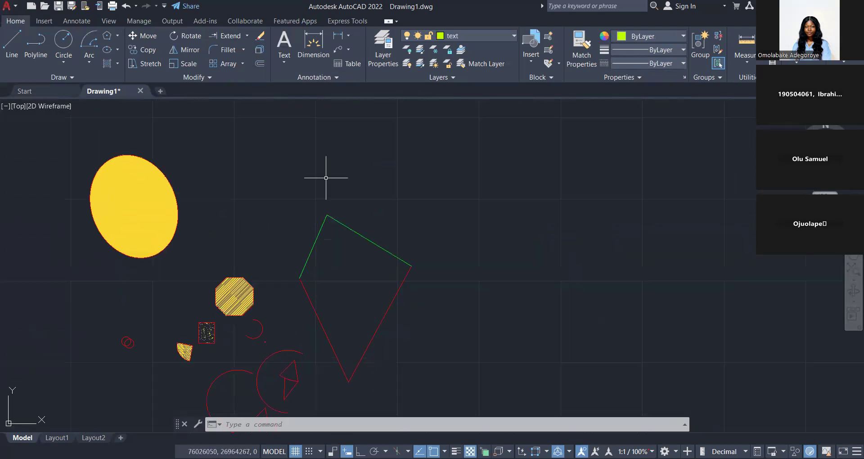
scroll(326, 178, up, 2)
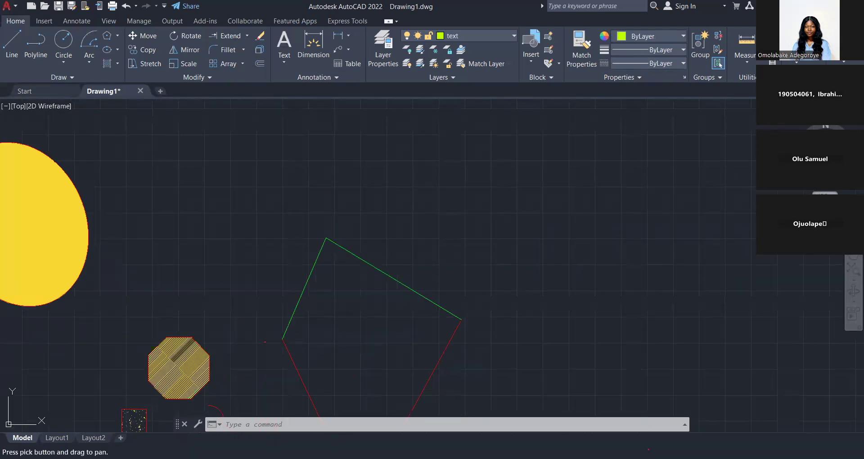
scroll(325, 220, down, 2)
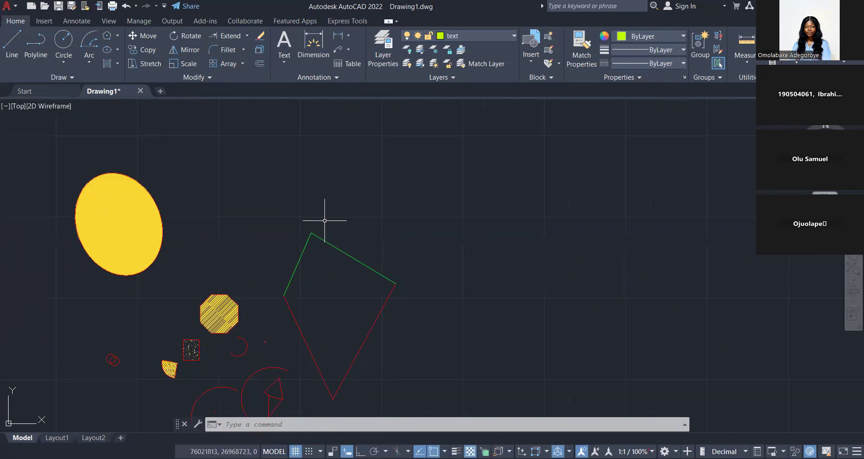
scroll(351, 253, up, 2)
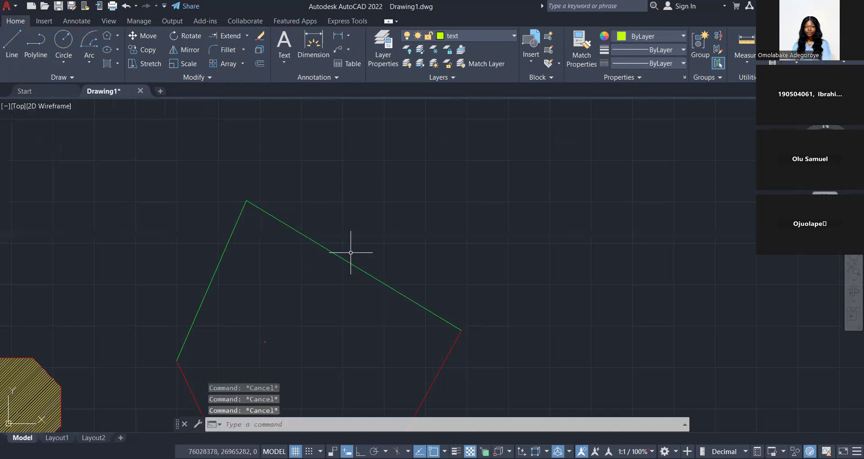
scroll(350, 252, down, 4)
scroll(350, 253, up, 4)
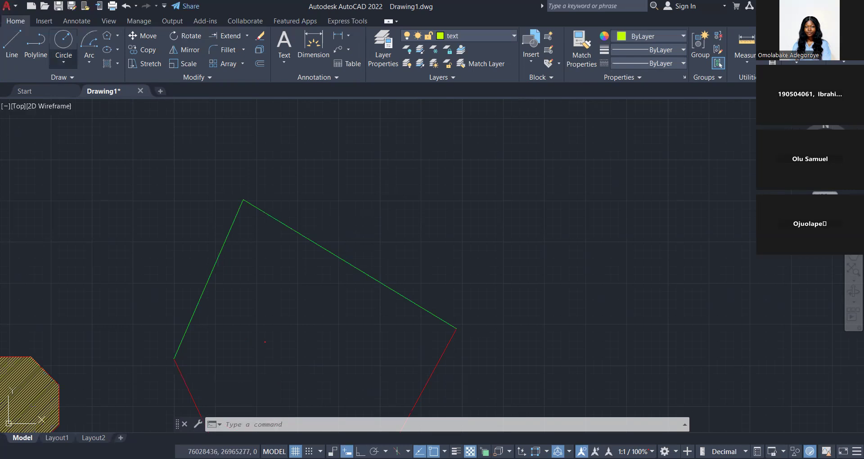
scroll(392, 280, down, 4)
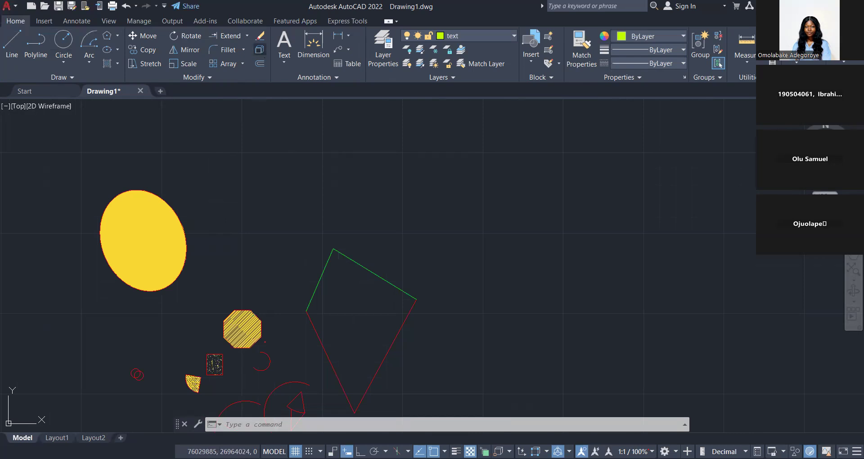
Offset the upper-right green edge of the large kite-shaped outline outward by 225.
click(259, 63)
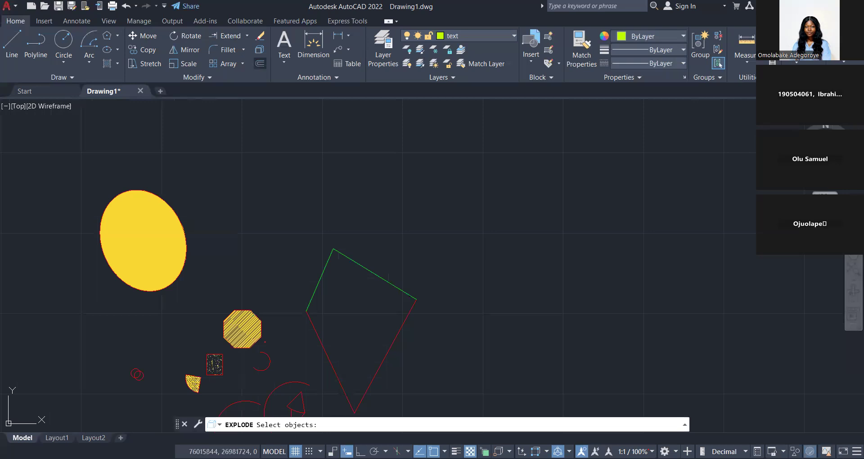
click(260, 63)
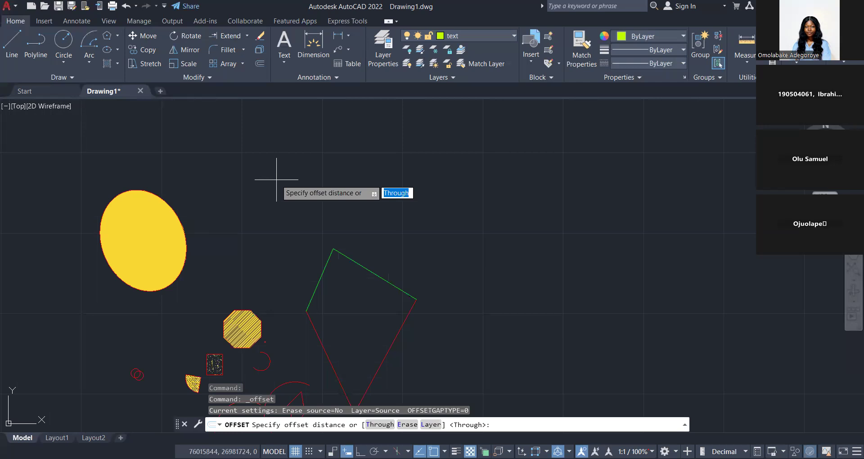
text(225)
key(Return)
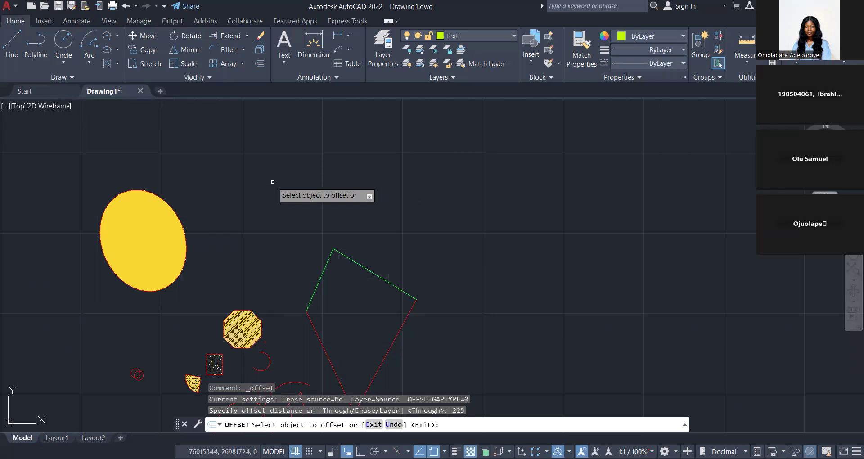
click(358, 264)
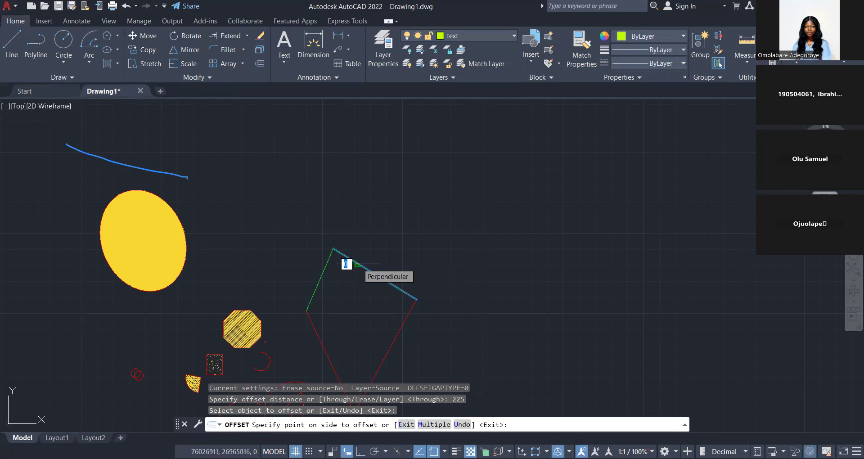
scroll(358, 263, up, 6)
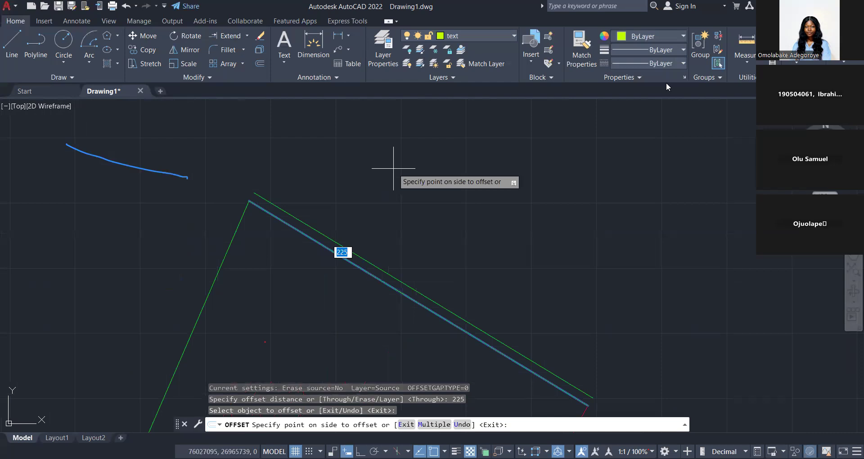
click(394, 169)
key(Escape)
key(Escape)
scroll(360, 197, down, 3)
scroll(324, 203, up, 3)
middle_drag(324, 203, 258, 192)
scroll(251, 188, down, 2)
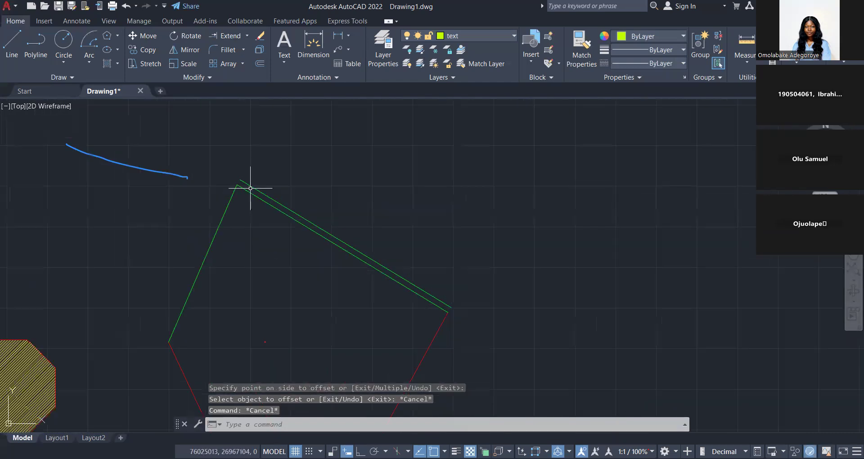
scroll(256, 191, up, 4)
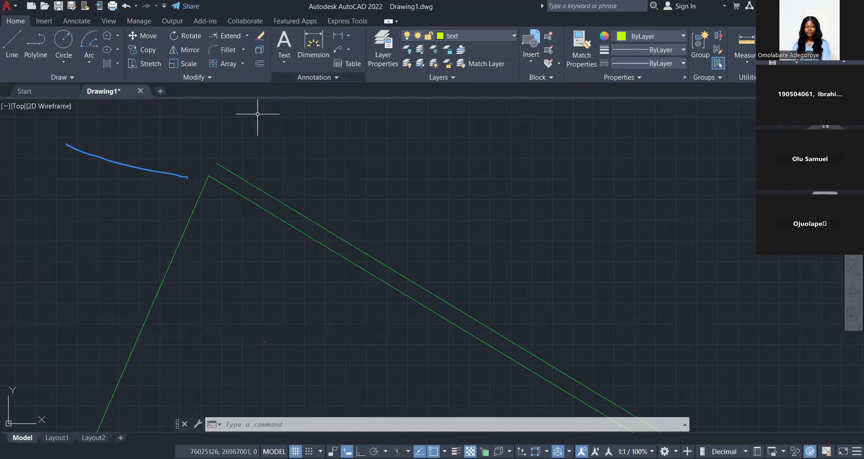
middle_drag(257, 114, 257, 121)
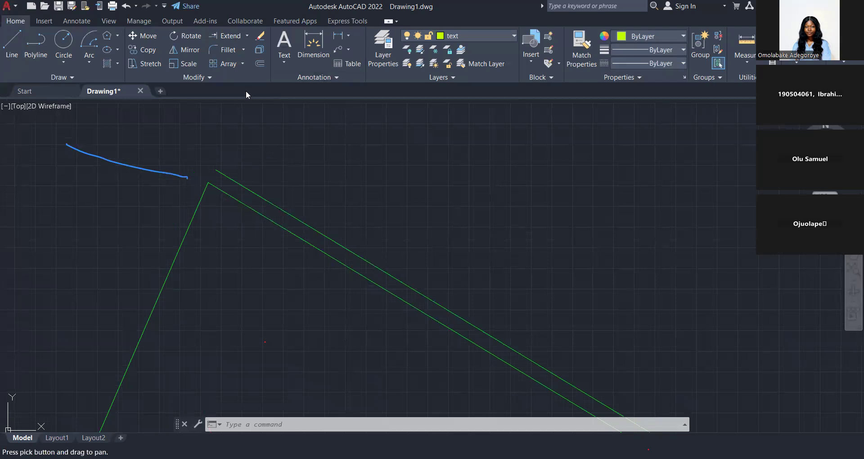
click(259, 66)
key(Escape)
key(Escape)
scroll(274, 167, down, 6)
key(Escape)
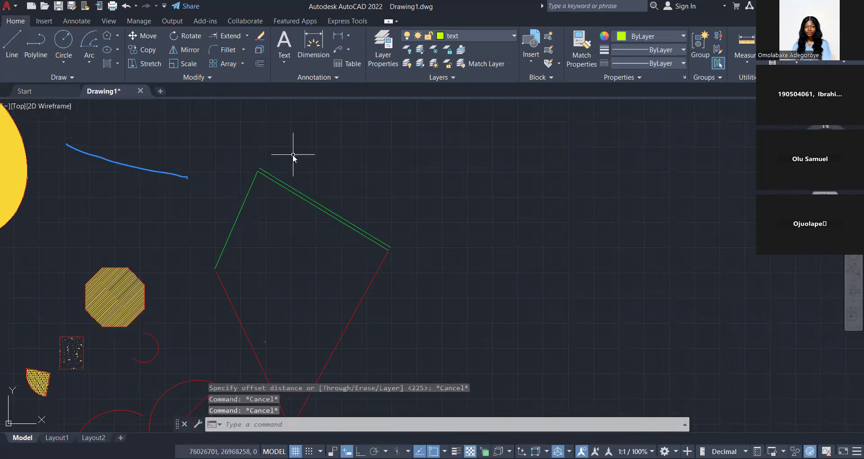
Offset the kite's two lower red edges and the arc around the small triangles outward by 500.
text(O)
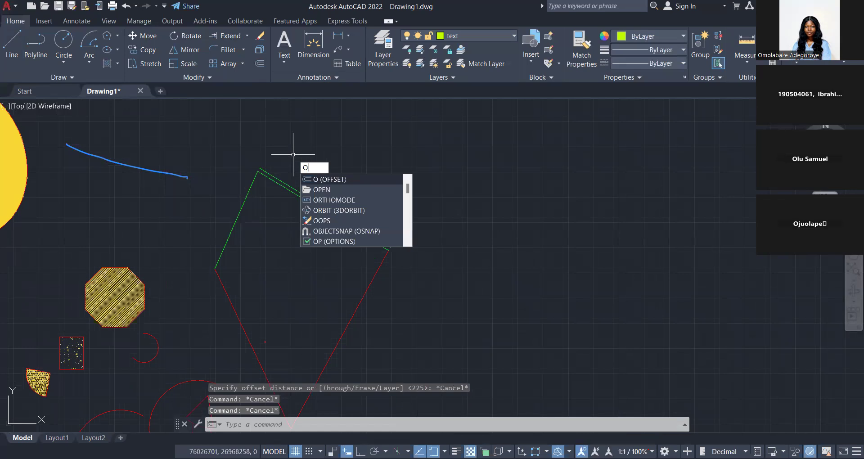
key(Return)
scroll(293, 154, down, 2)
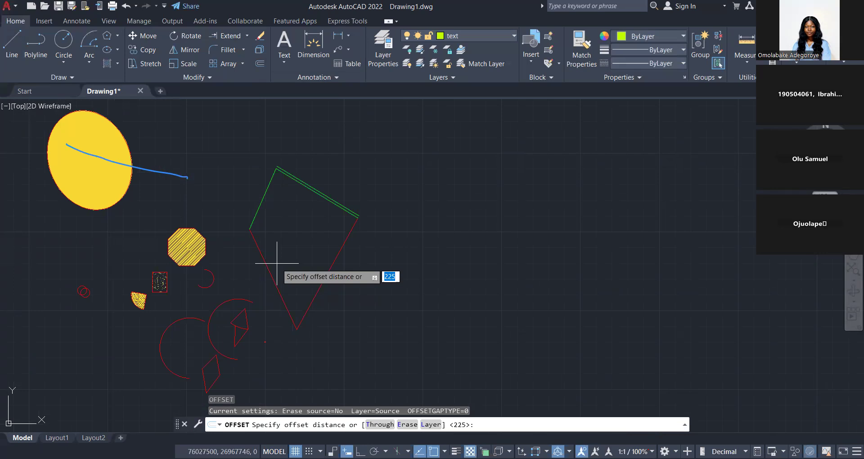
key(Escape)
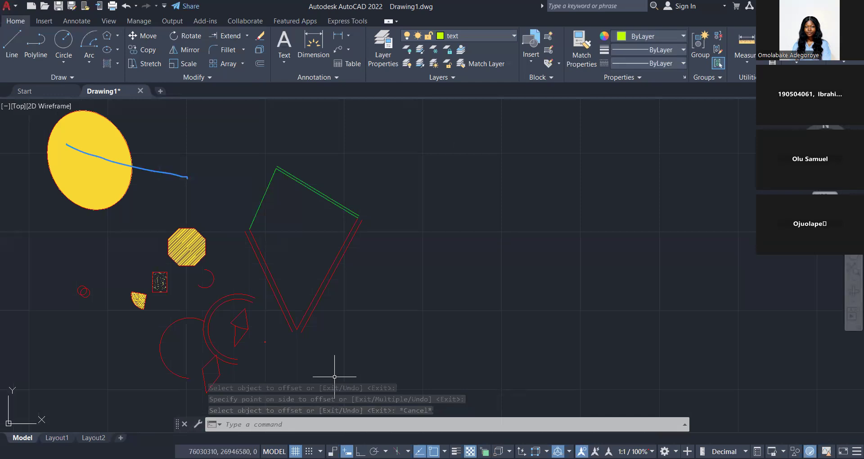
key(Escape)
middle_drag(350, 248, 330, 221)
scroll(330, 221, up, 2)
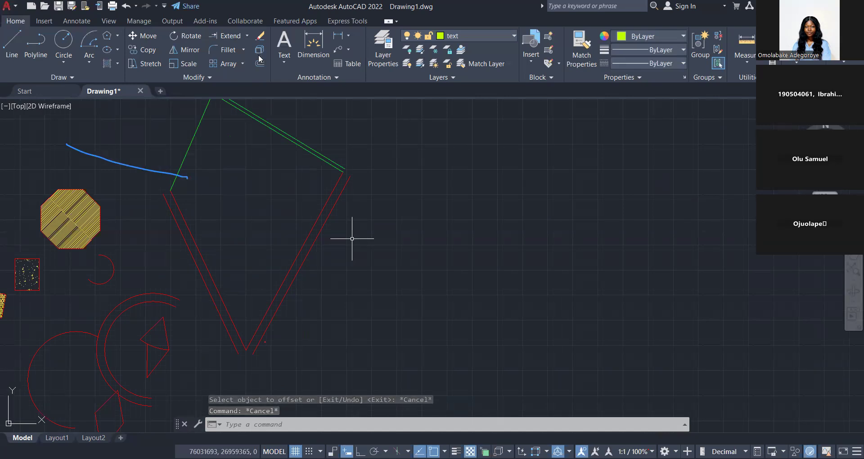
key(Escape)
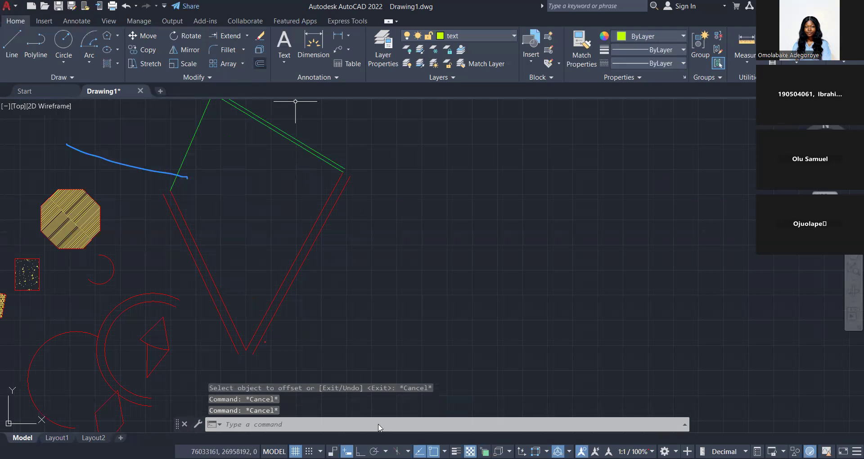
Using Offset's Through option, offset the kite's two green upper edges and its lower-right red edge outward by 3000.
key(Return)
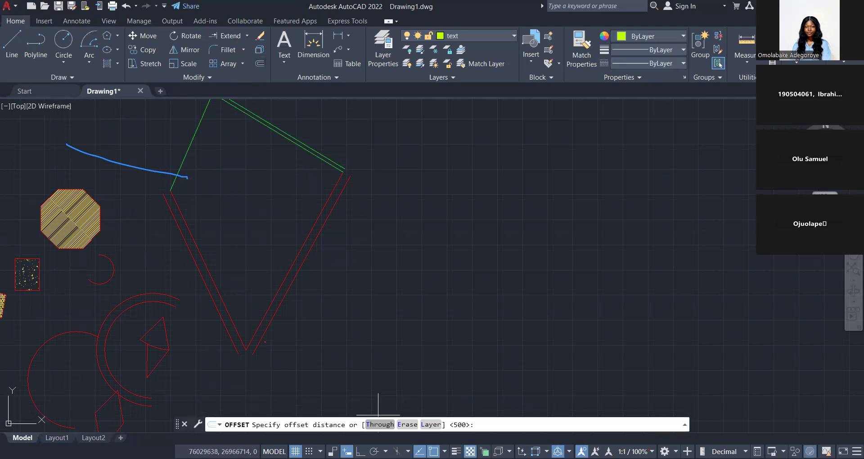
click(379, 424)
click(308, 254)
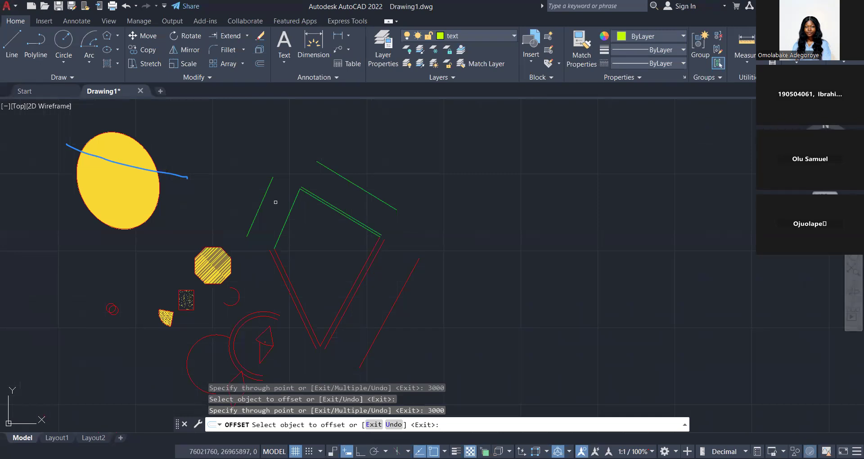
Offset the single open arc beside the double arc outward by 6000 and end the Offset command.
scroll(151, 402, up, 4)
click(243, 285)
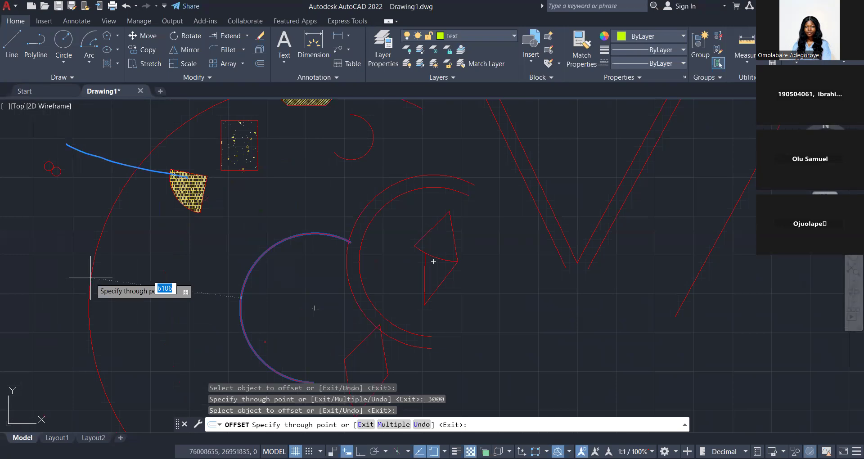
text(6000)
key(Return)
scroll(247, 270, down, 10)
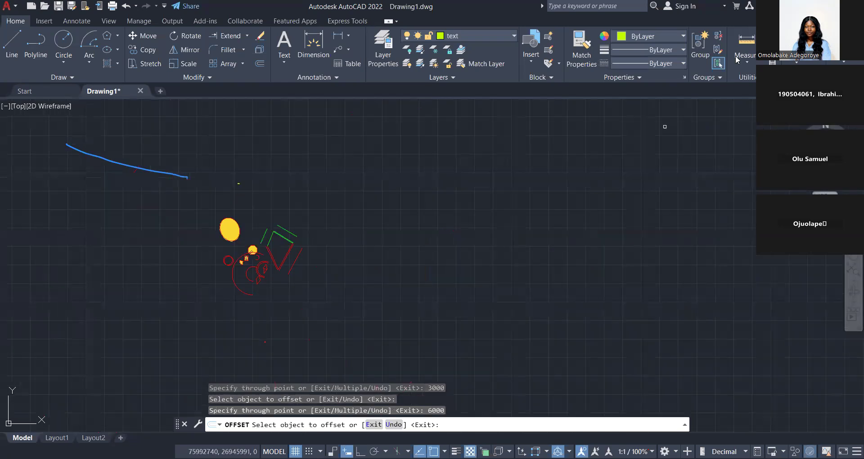
key(Escape)
key(Escape)
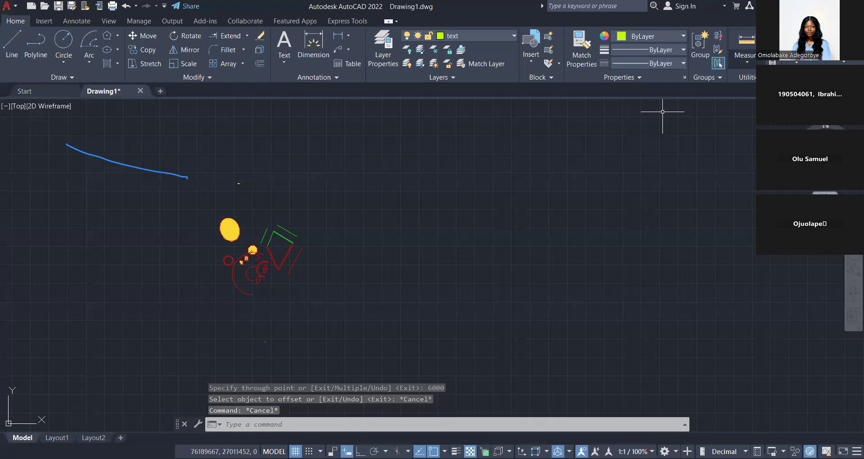
Draw a nearly horizontal line about 9300 units long in the empty space above the kite.
key(Escape)
key(Escape)
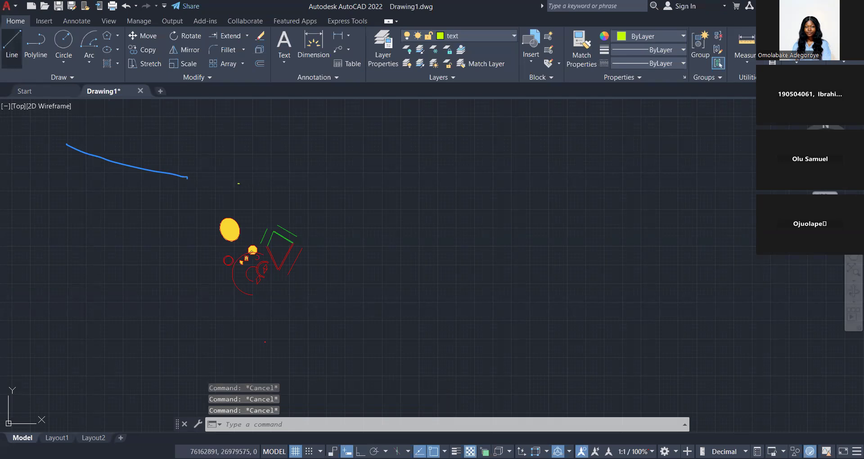
scroll(265, 200, up, 4)
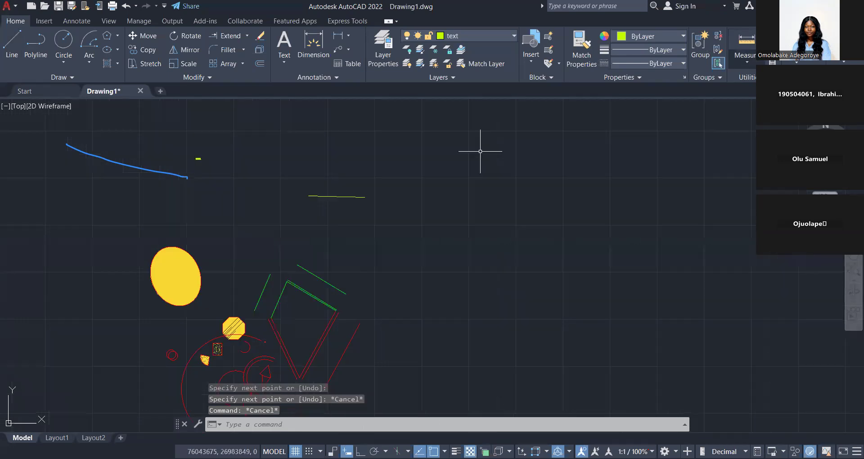
Try Quick Measure, then measure the distance between the two endpoints of the nearly horizontal line above the kite.
click(747, 62)
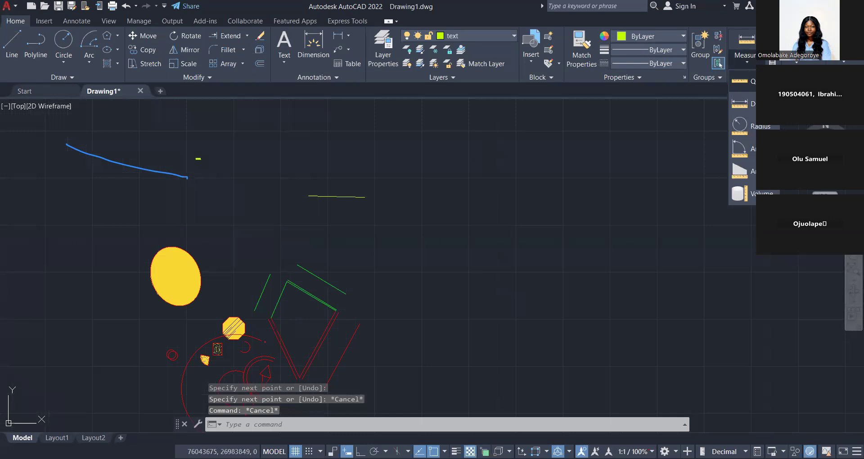
click(740, 82)
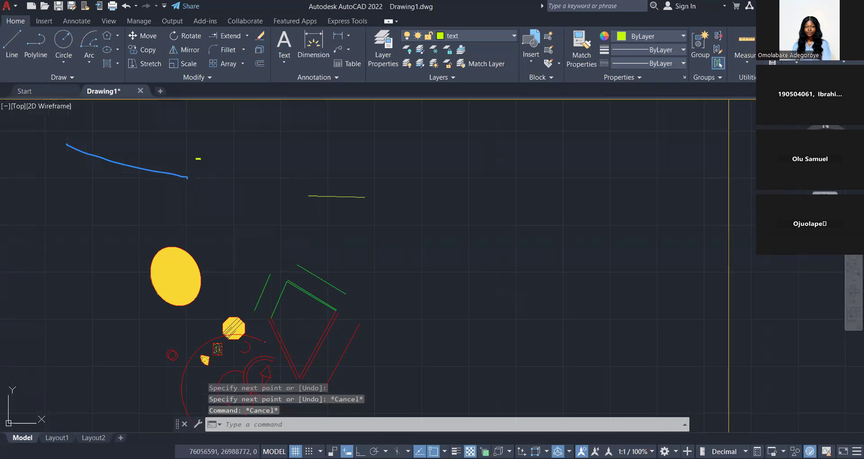
click(746, 62)
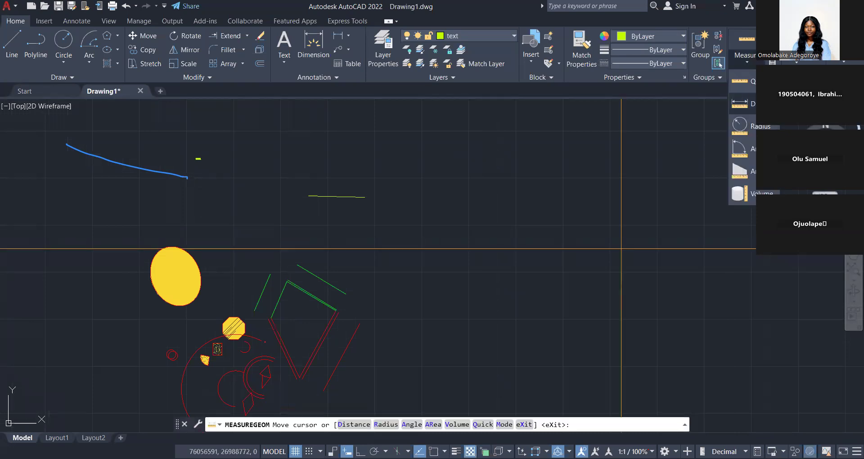
click(740, 104)
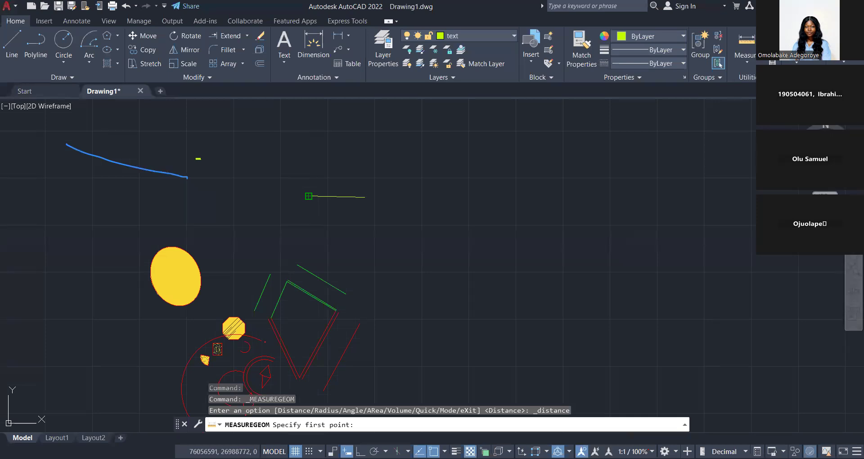
click(309, 196)
scroll(334, 194, up, 4)
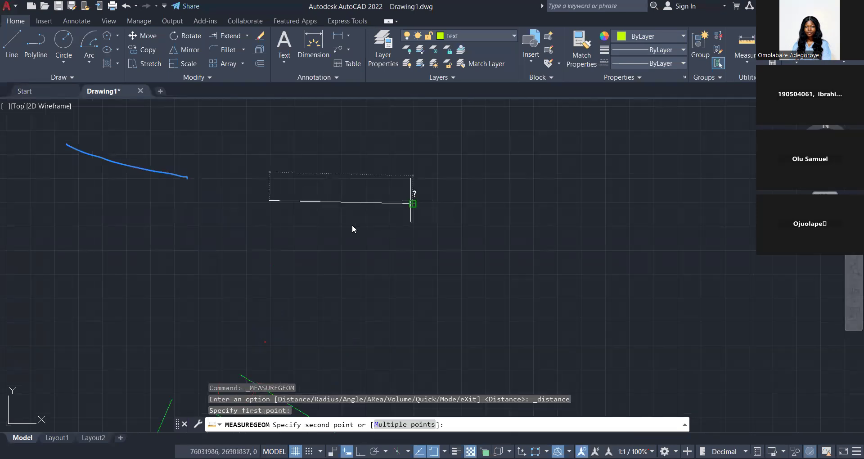
click(412, 203)
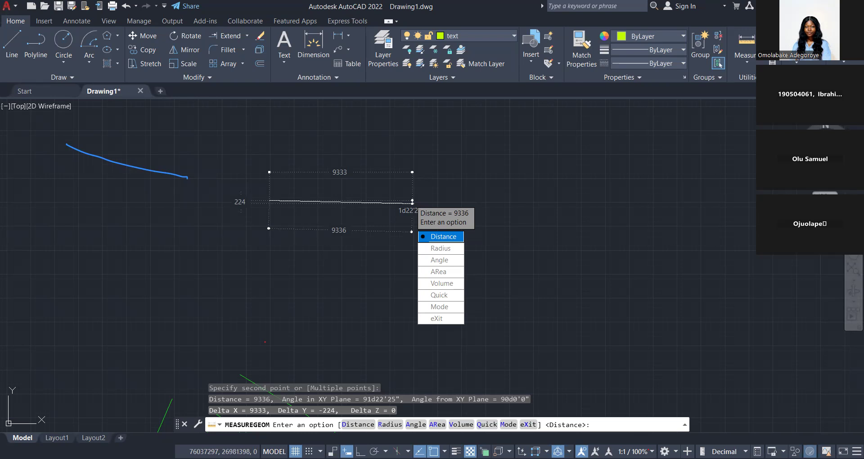
key(Escape)
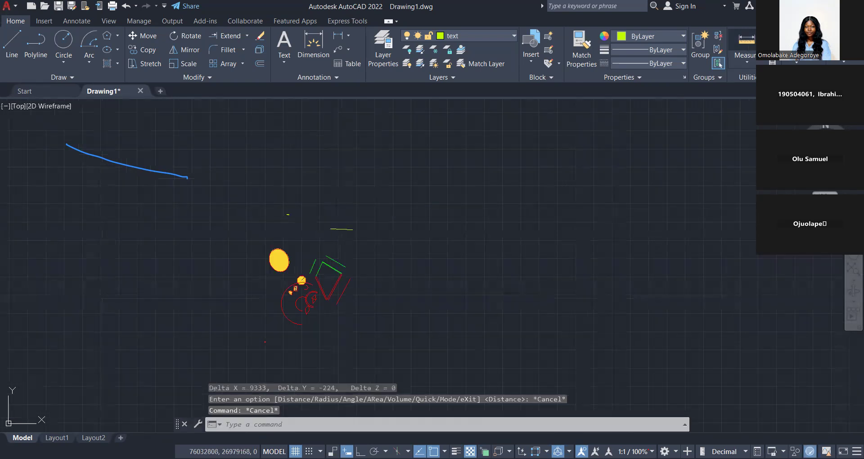
Measure the radius of the largest red arc.
click(751, 60)
click(751, 60)
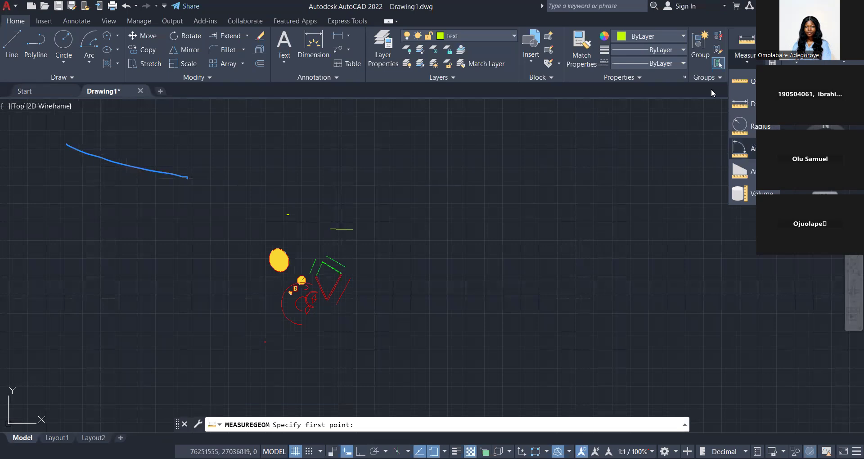
click(747, 61)
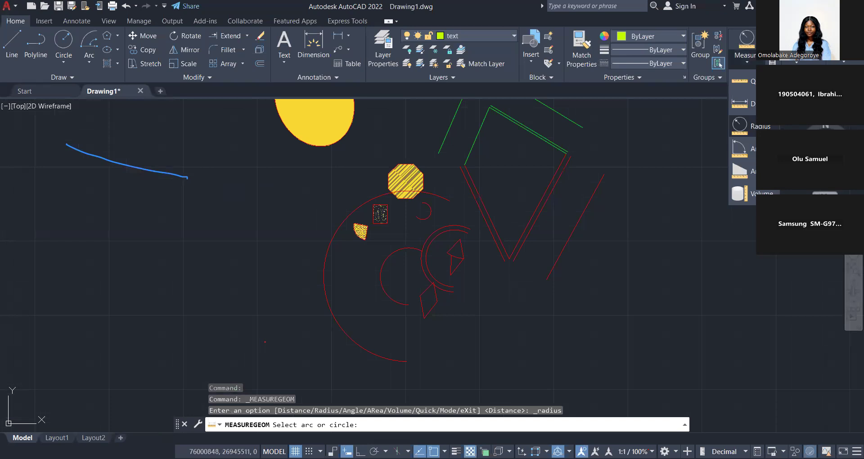
click(360, 282)
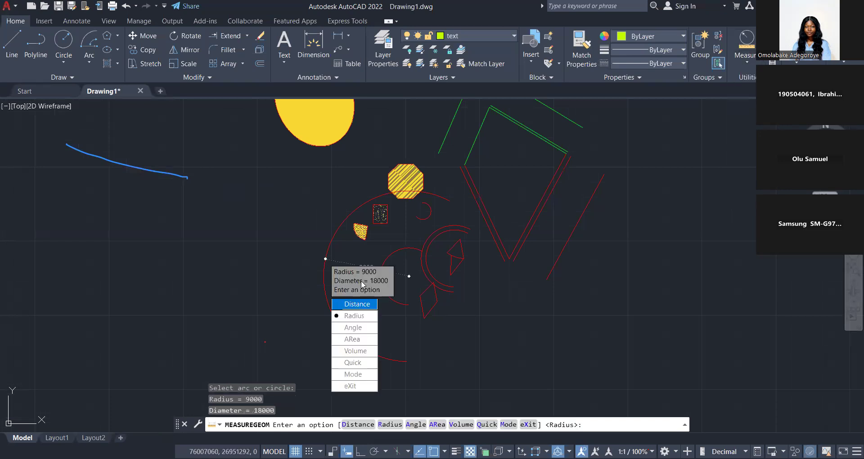
Measure the angle between the kite's two original lower edges and exit the measuring command.
click(750, 68)
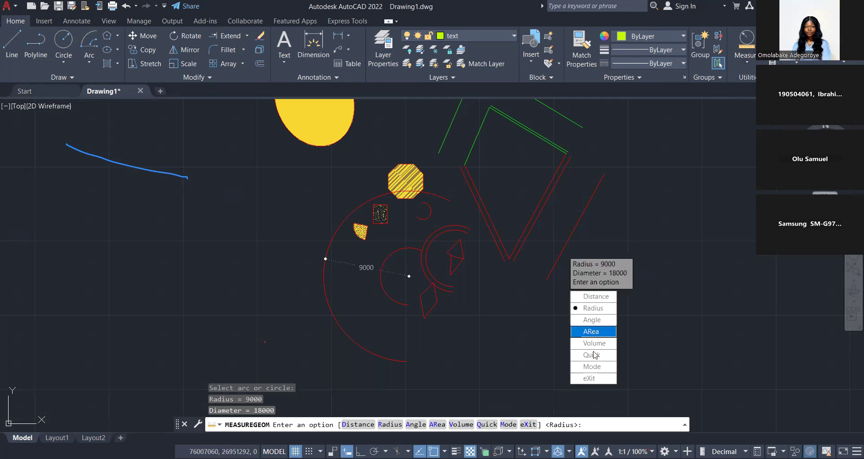
click(749, 68)
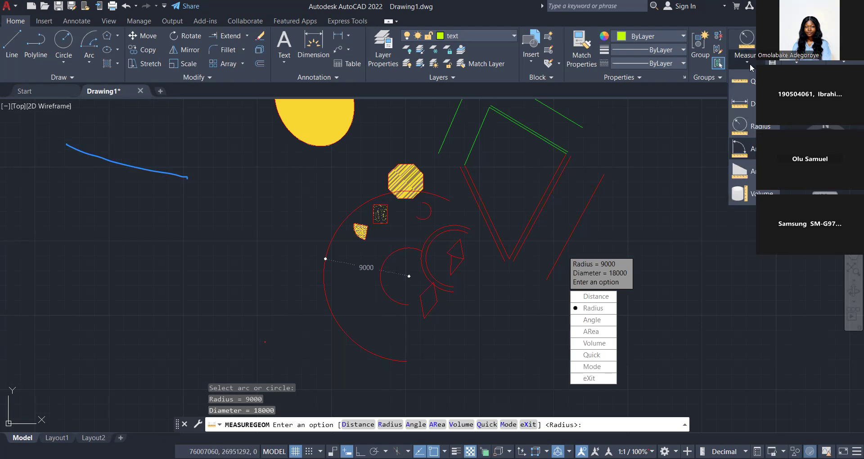
click(743, 149)
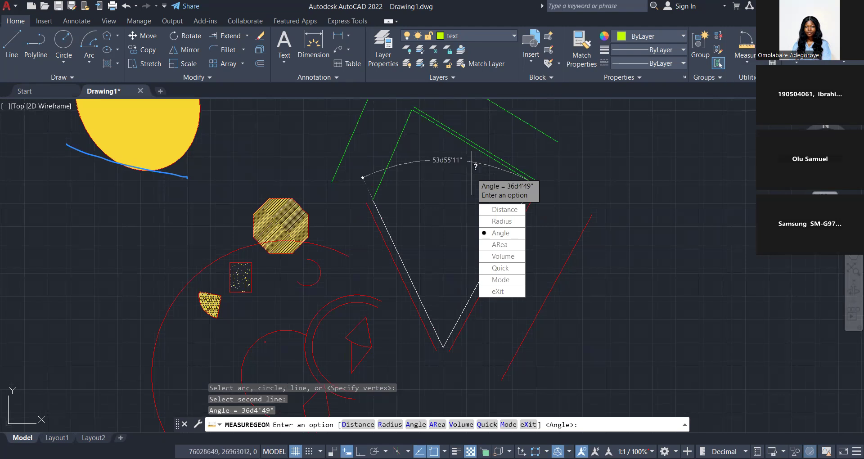
key(Escape)
scroll(343, 243, down, 2)
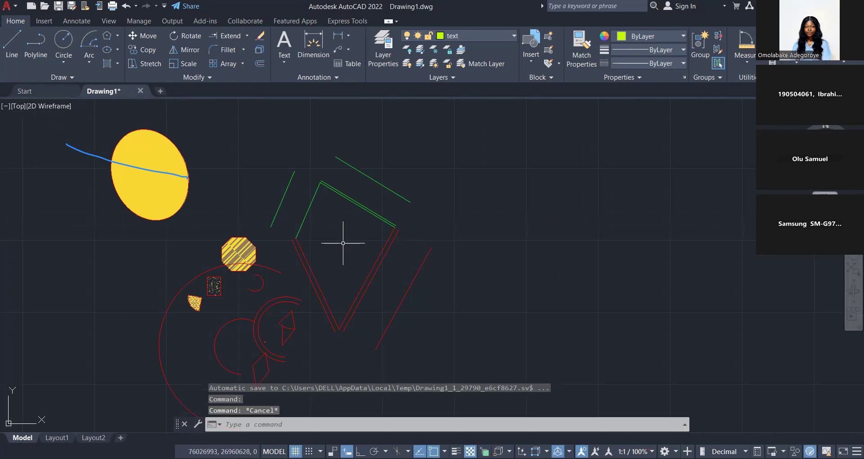
Set the angle precision of the drawing units to 0d.
text(un)
key(Return)
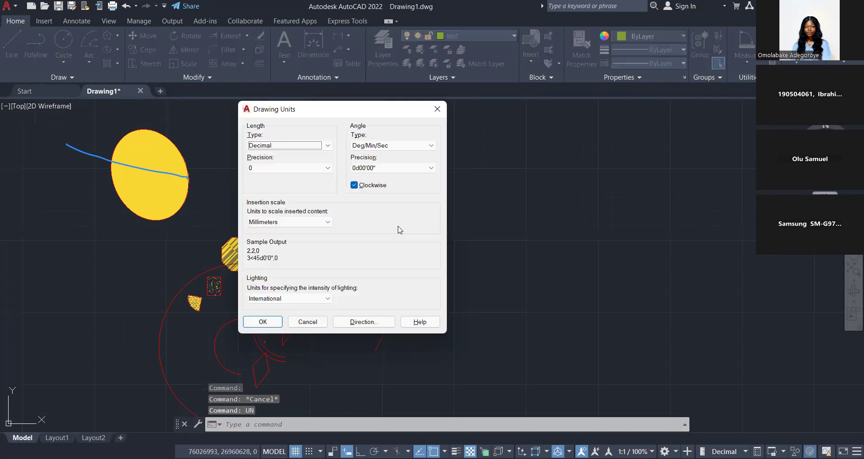
click(393, 168)
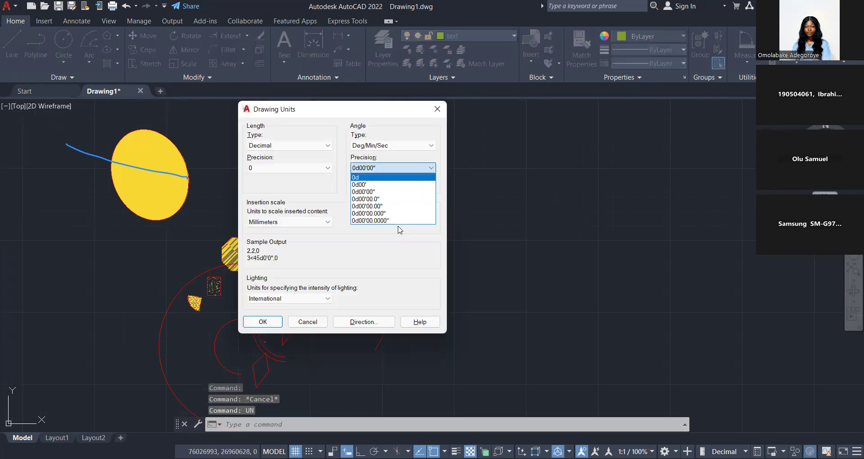
key(Return)
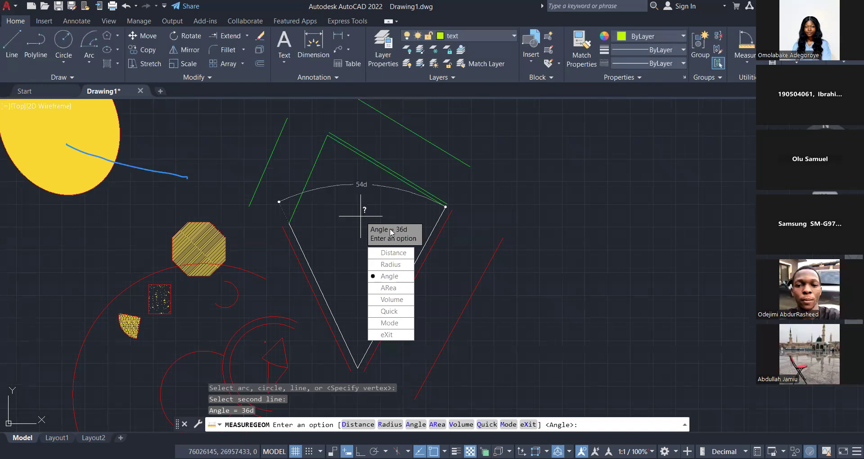
Exit the angle measurement and set the angle precision of the drawing units to 0d00'00".
key(Escape)
key(Escape)
key(Escape)
text(UN)
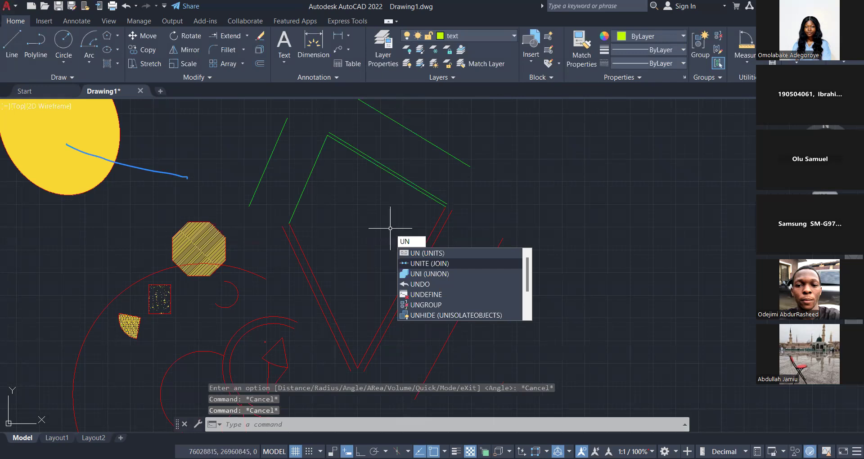
key(Return)
click(389, 167)
click(374, 191)
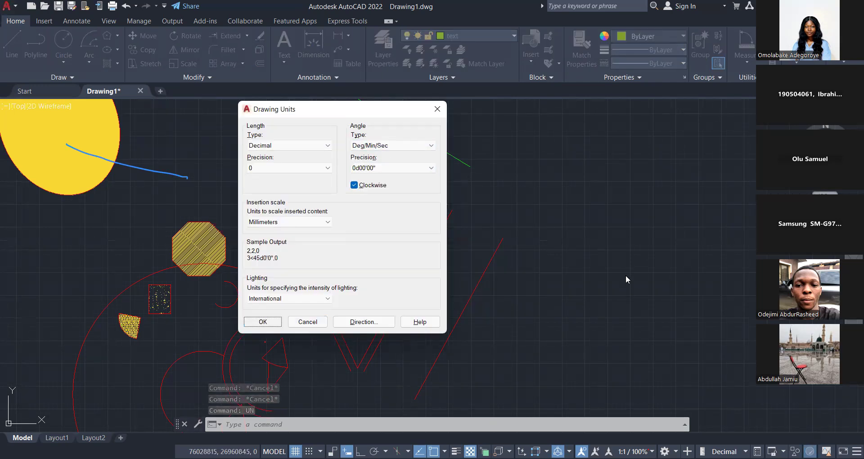
key(Return)
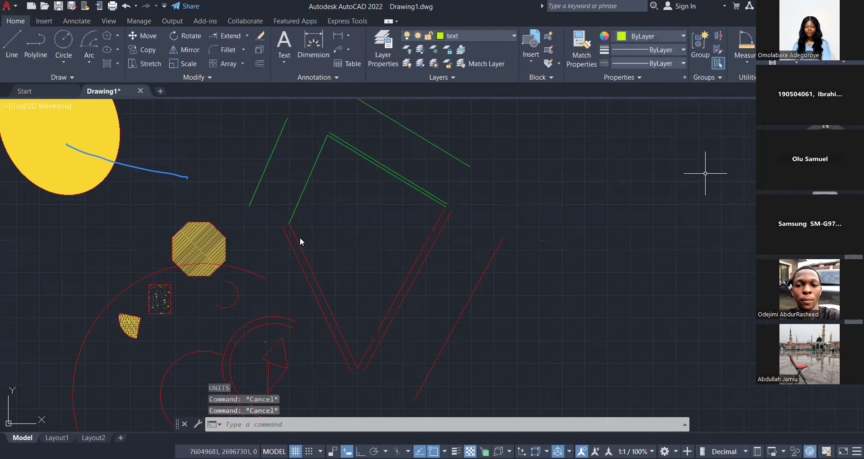
Make the wall layer current.
scroll(300, 239, down, 8)
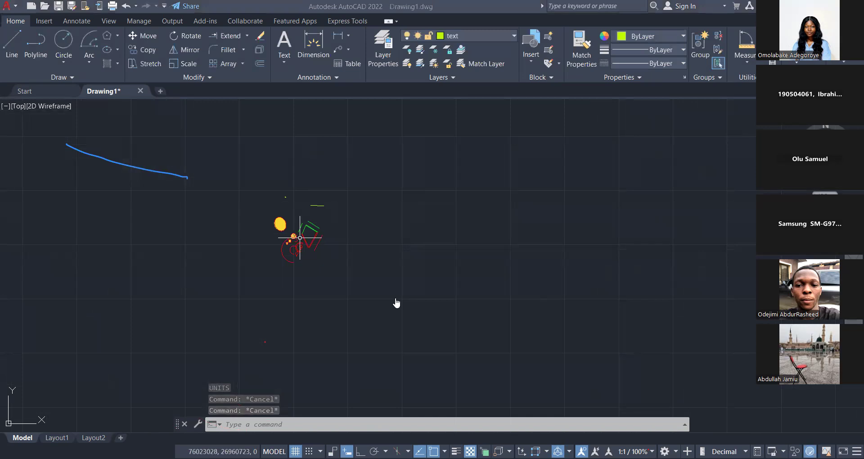
scroll(321, 221, up, 2)
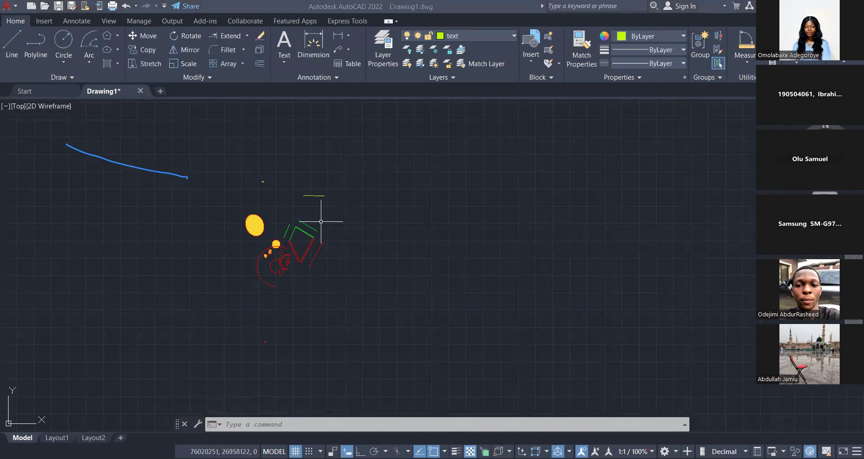
scroll(321, 221, down, 2)
middle_drag(311, 247, 306, 291)
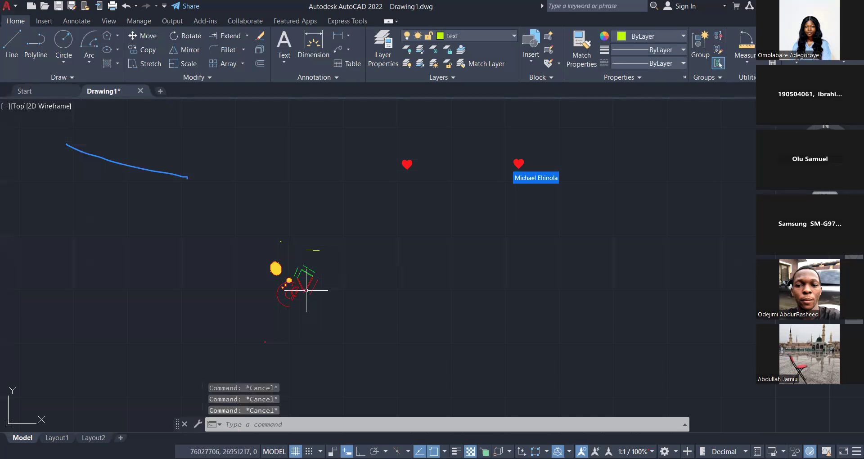
scroll(305, 289, up, 2)
scroll(261, 319, down, 4)
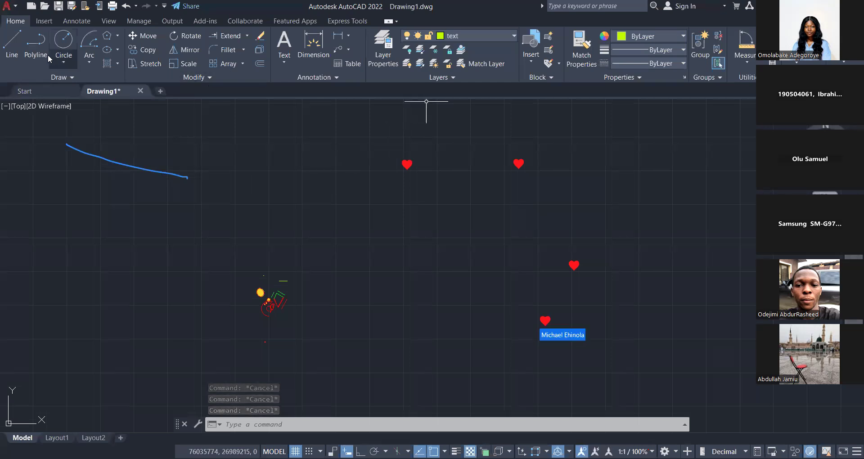
click(474, 36)
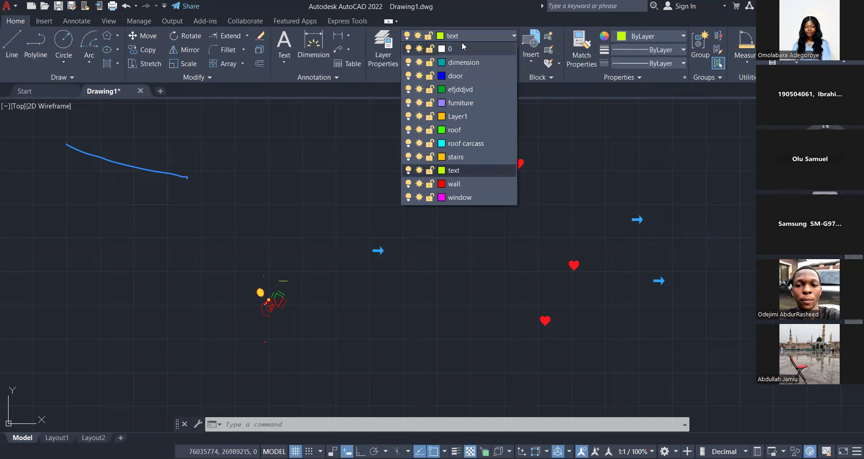
click(455, 184)
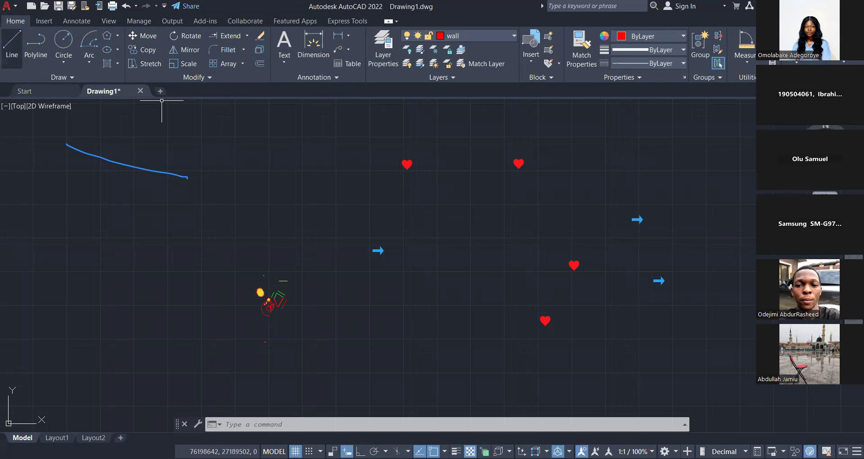
With Ortho on, draw a long horizontal wall line in the empty space beside the existing shapes and a vertical line upward from its left end.
click(304, 333)
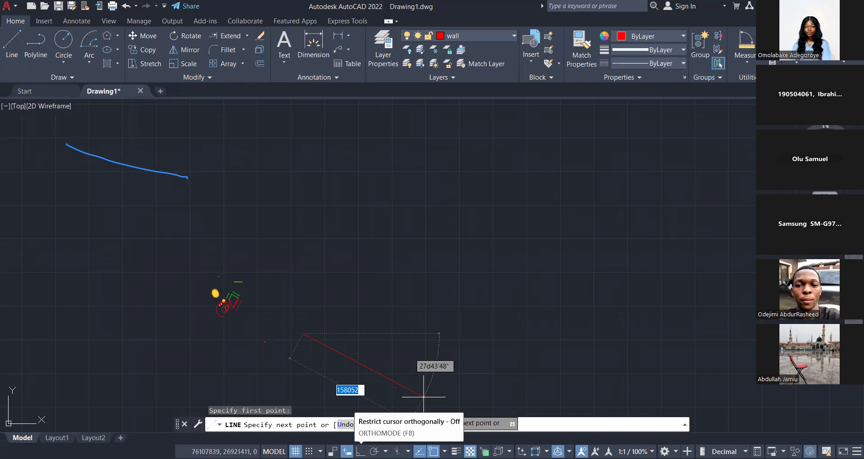
key(F8)
click(440, 396)
key(Escape)
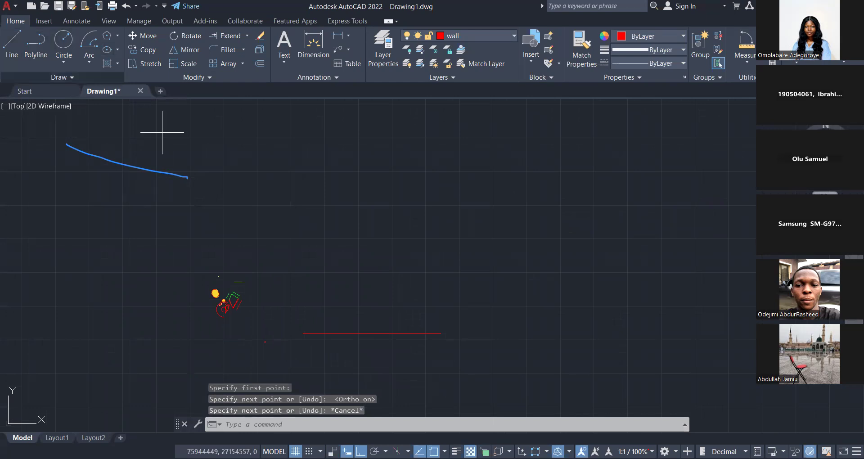
key(Escape)
Offset the horizontal and vertical wall lines 225 inward, and offset the resulting inner lines a further 3000 inward.
scroll(315, 348, up, 4)
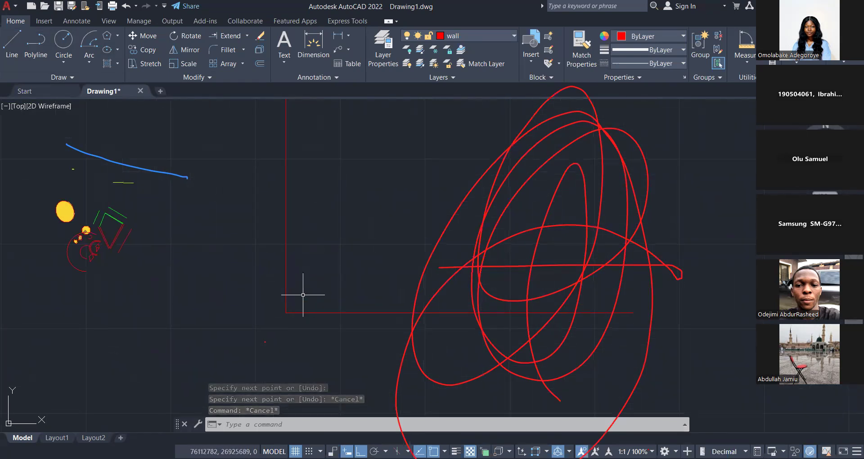
key(Escape)
middle_drag(302, 297, 284, 330)
key(Escape)
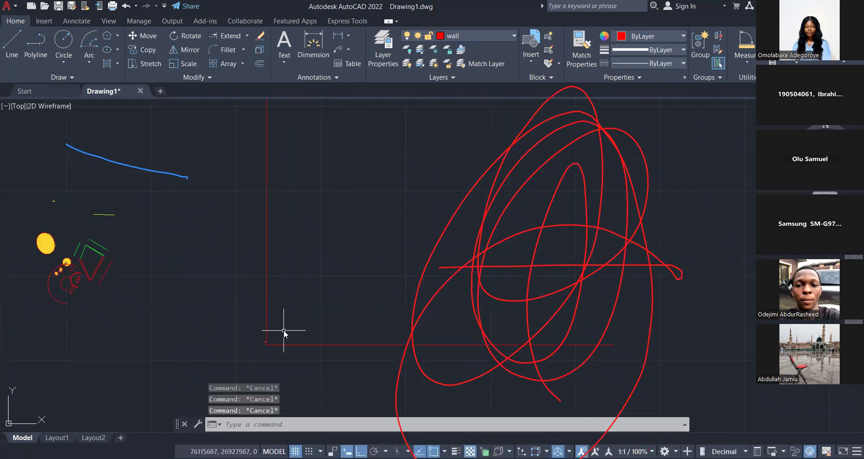
text(O)
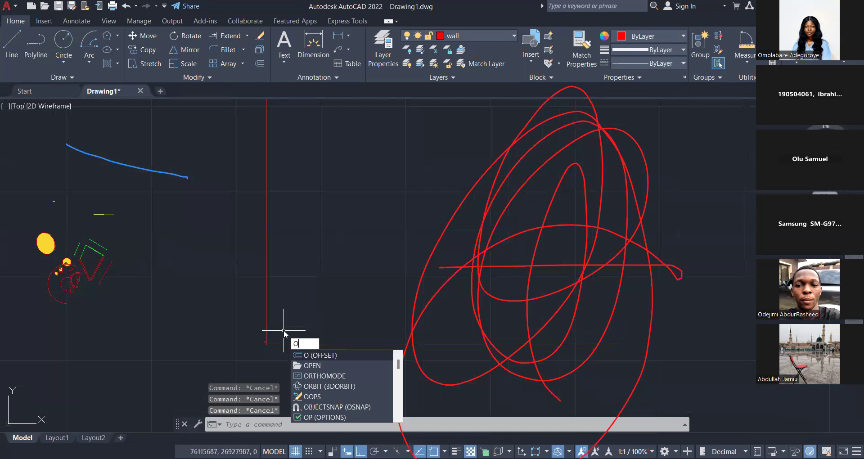
key(Return)
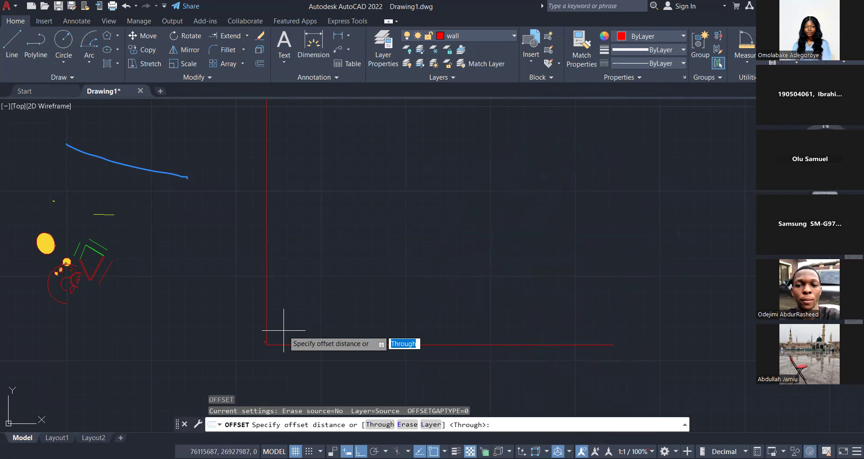
text(225)
key(Return)
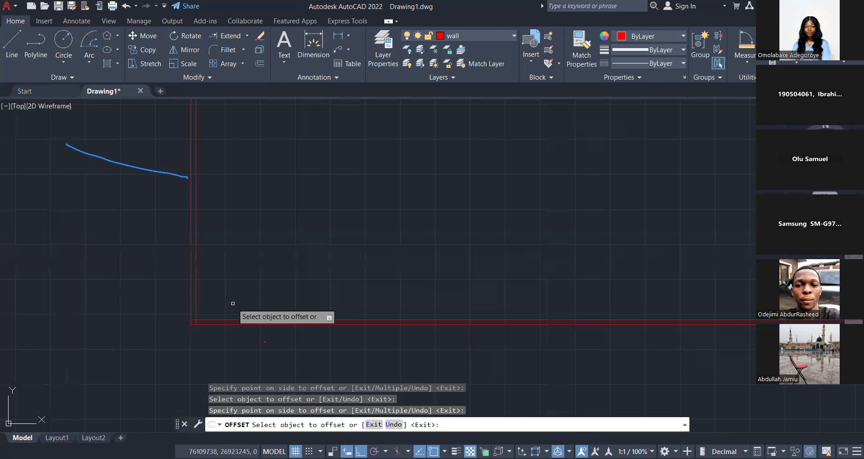
scroll(231, 293, up, 2)
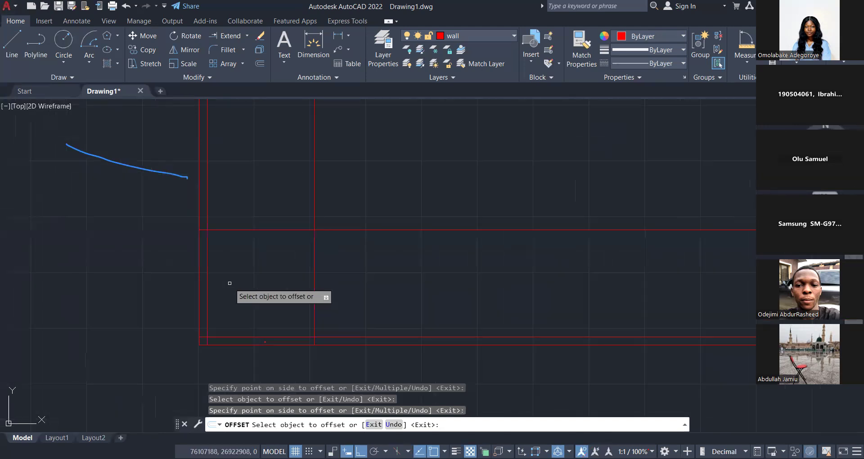
key(Escape)
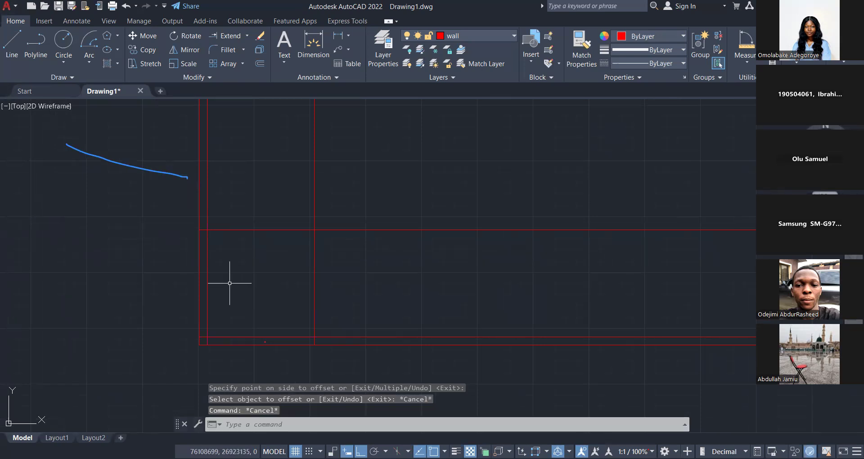
Offset the innermost horizontal and vertical lines 225 inward with the Through option to form the inner walls' second faces.
text(O)
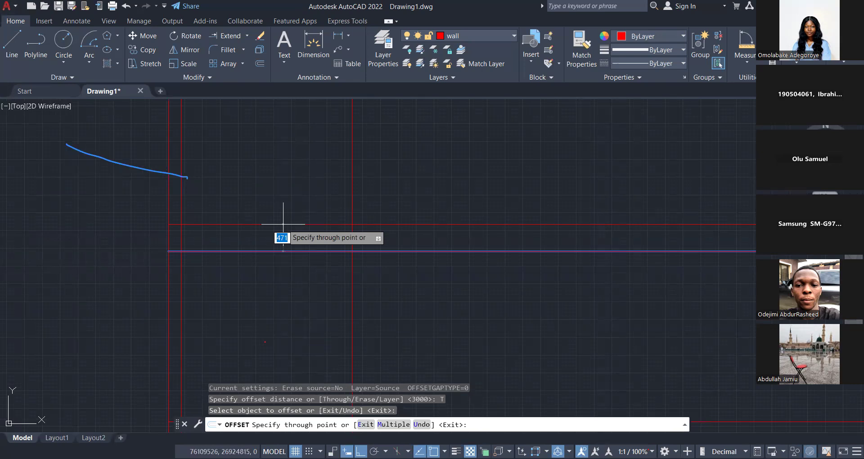
text(225)
key(Return)
key(Escape)
key(Escape)
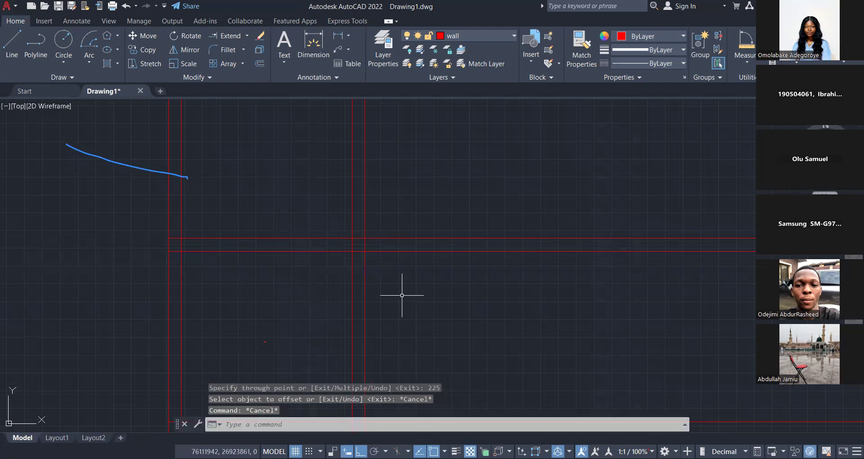
Start the Trim command for the crossing wall lines.
click(247, 37)
click(240, 49)
click(237, 55)
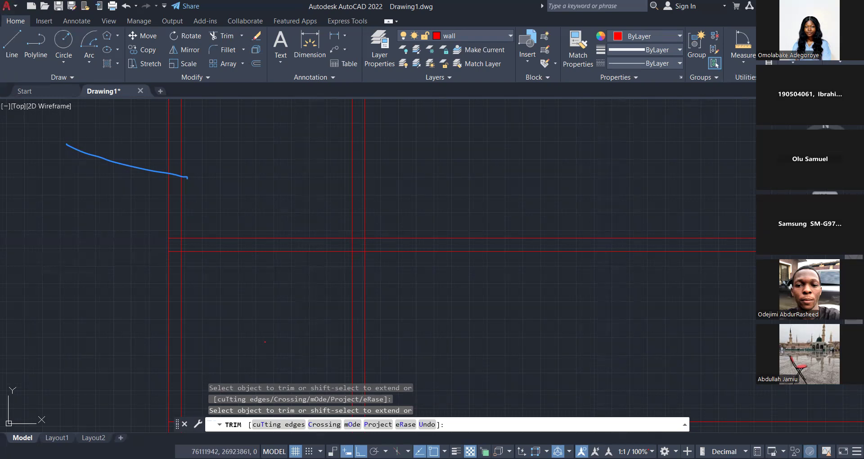
Measure the distance between the trimmed room's upper inner corners, along the inner face of the top wall.
click(739, 63)
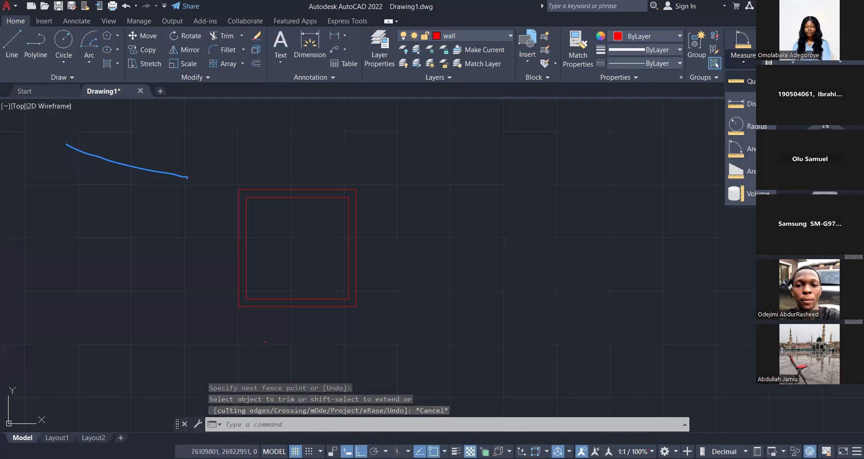
click(740, 81)
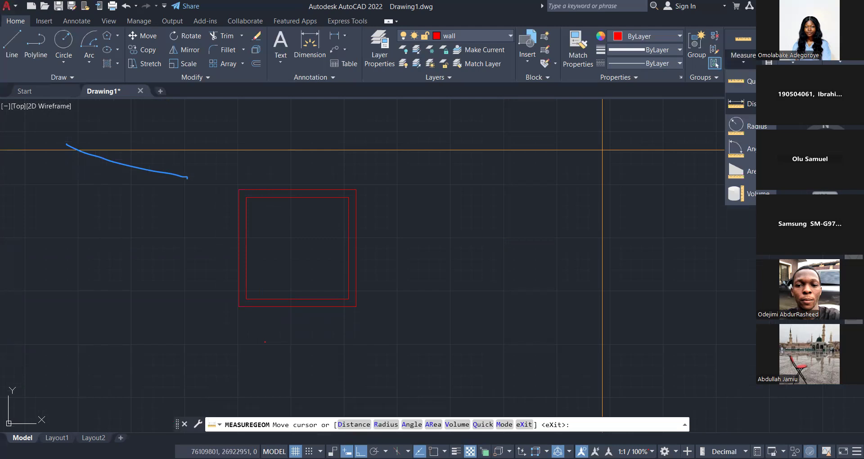
click(742, 104)
click(348, 197)
click(246, 197)
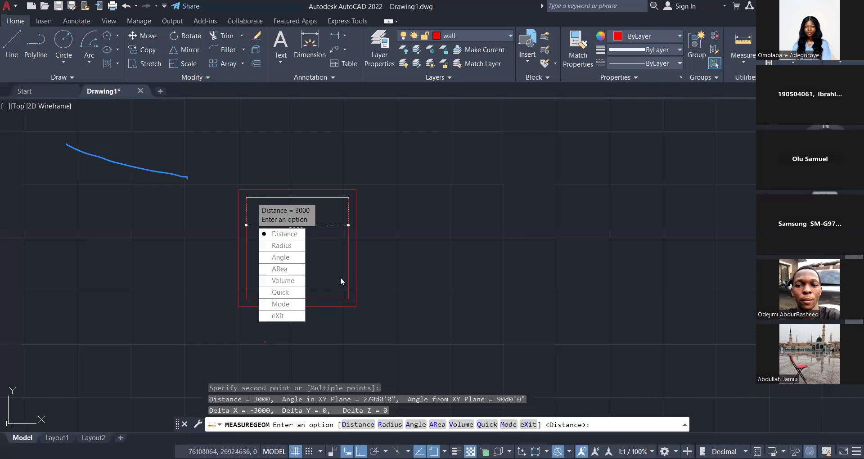
key(Escape)
key(Escape)
key(Escape)
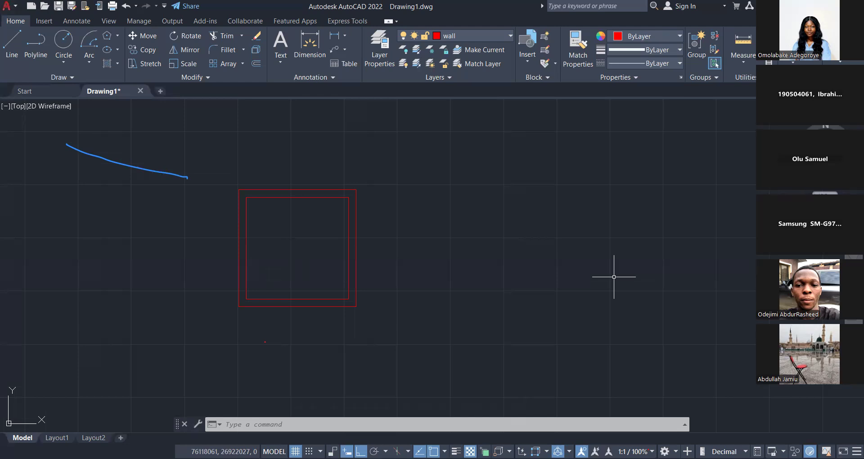
middle_drag(246, 259, 270, 265)
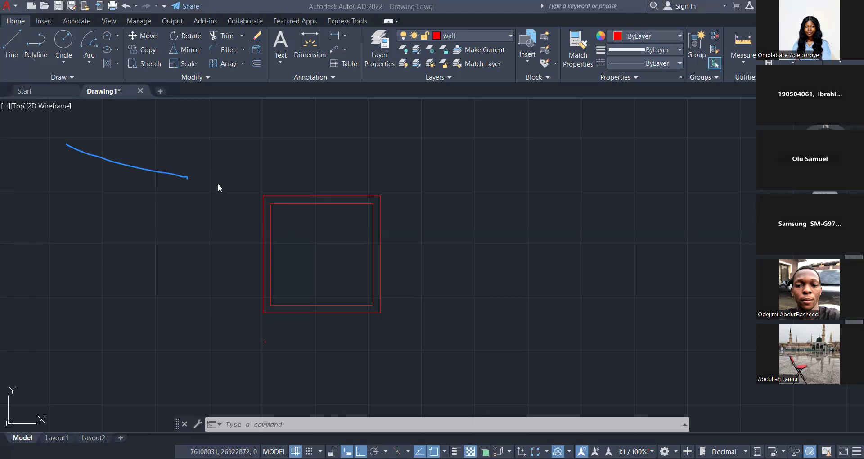
click(476, 88)
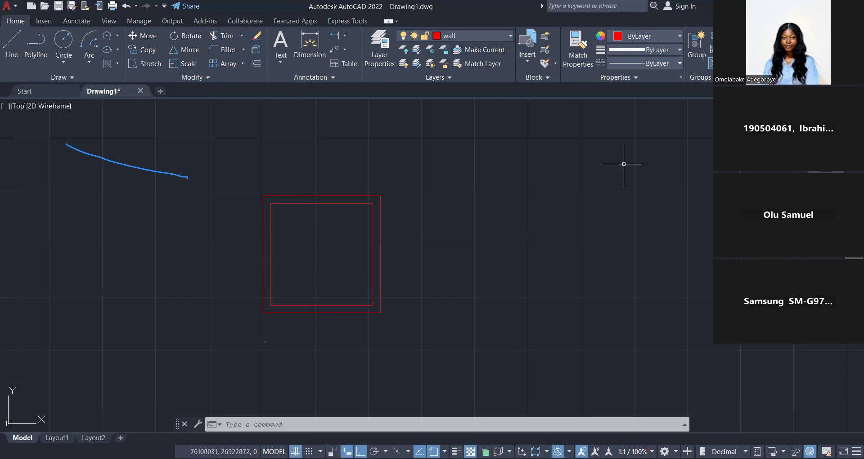
key(Escape)
key(Escape)
key(Escape)
scroll(471, 248, down, 4)
middle_drag(450, 262, 372, 273)
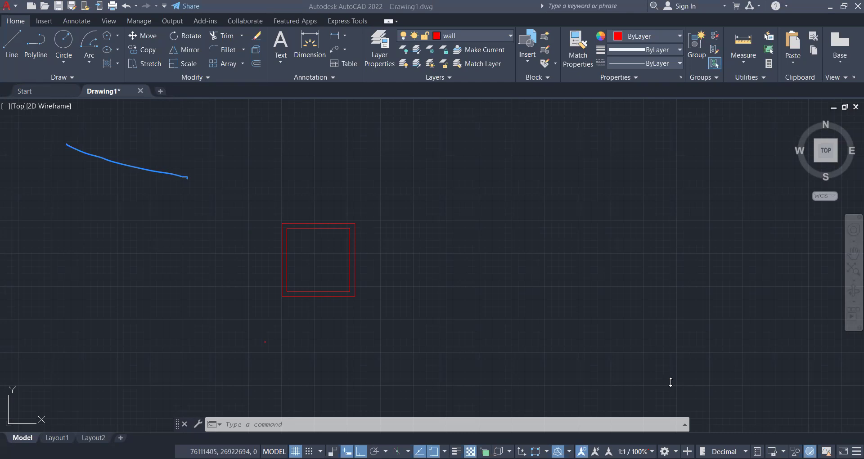
scroll(860, 224, down, 4)
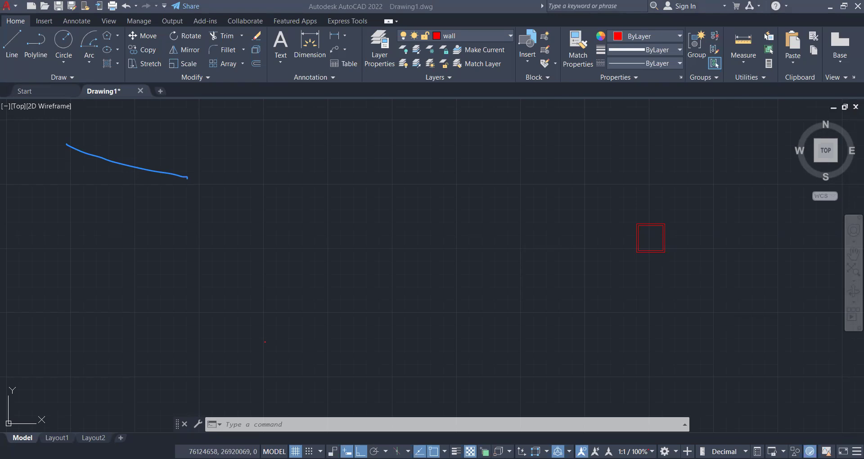
middle_drag(646, 283, 643, 295)
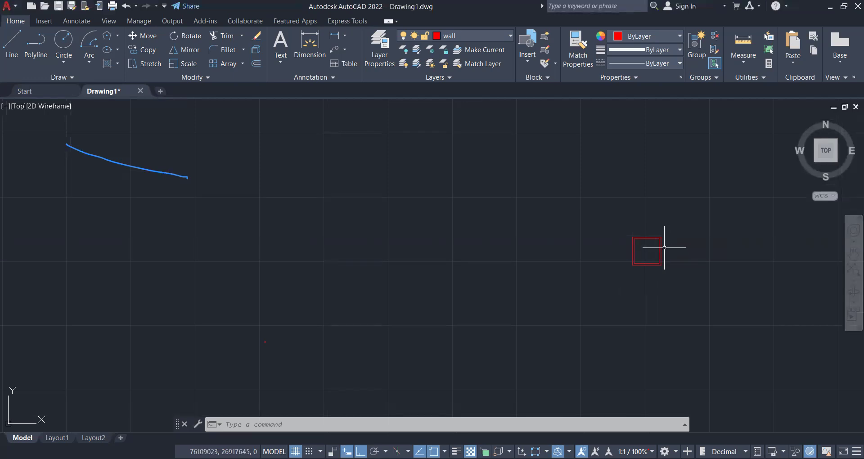
scroll(664, 247, up, 2)
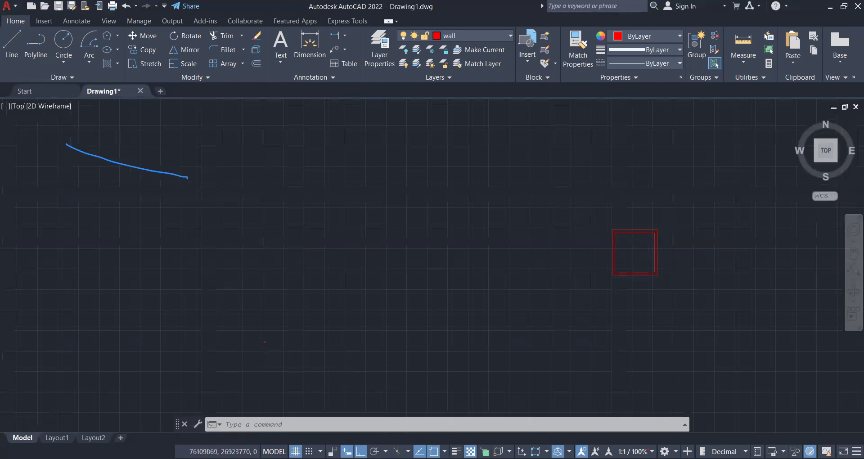
scroll(639, 243, up, 2)
middle_drag(639, 243, 569, 310)
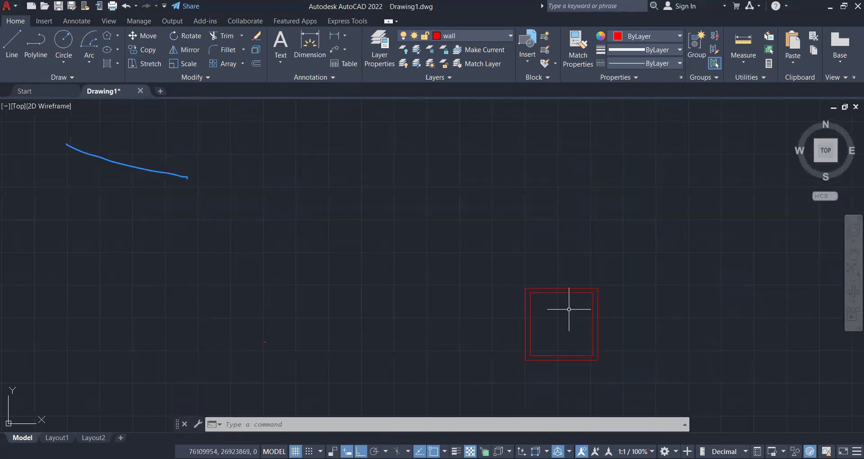